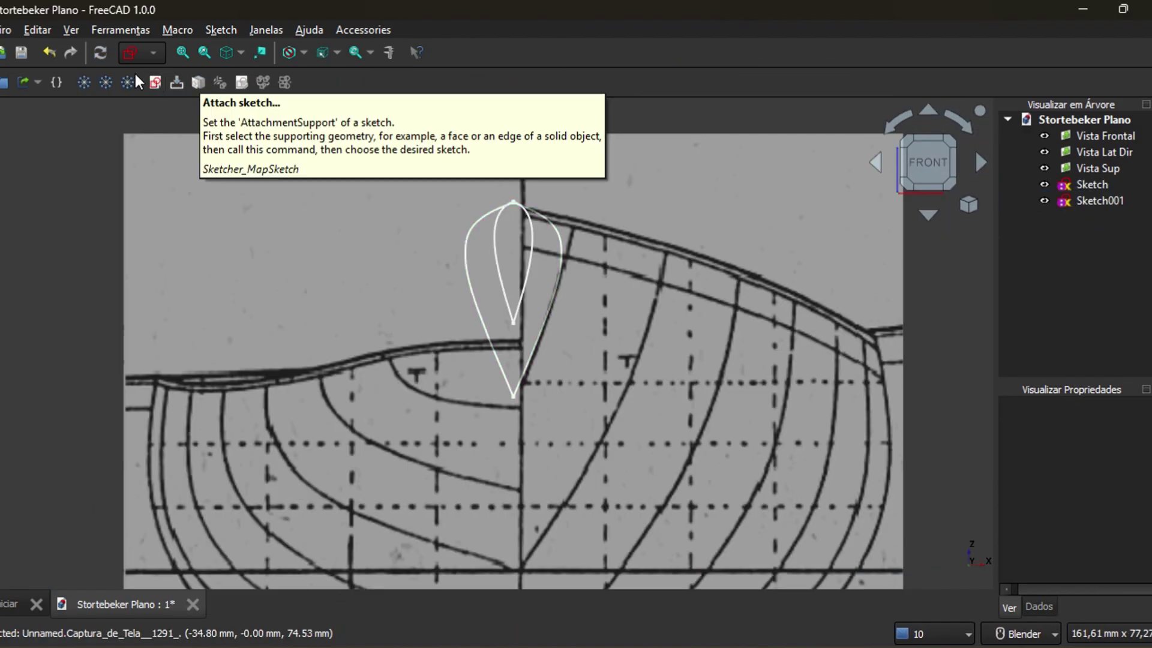
Create a new sketch on the XZ plane with an offset of 80 mm
left_click(156, 82)
left_click_drag(592, 377, 506, 376)
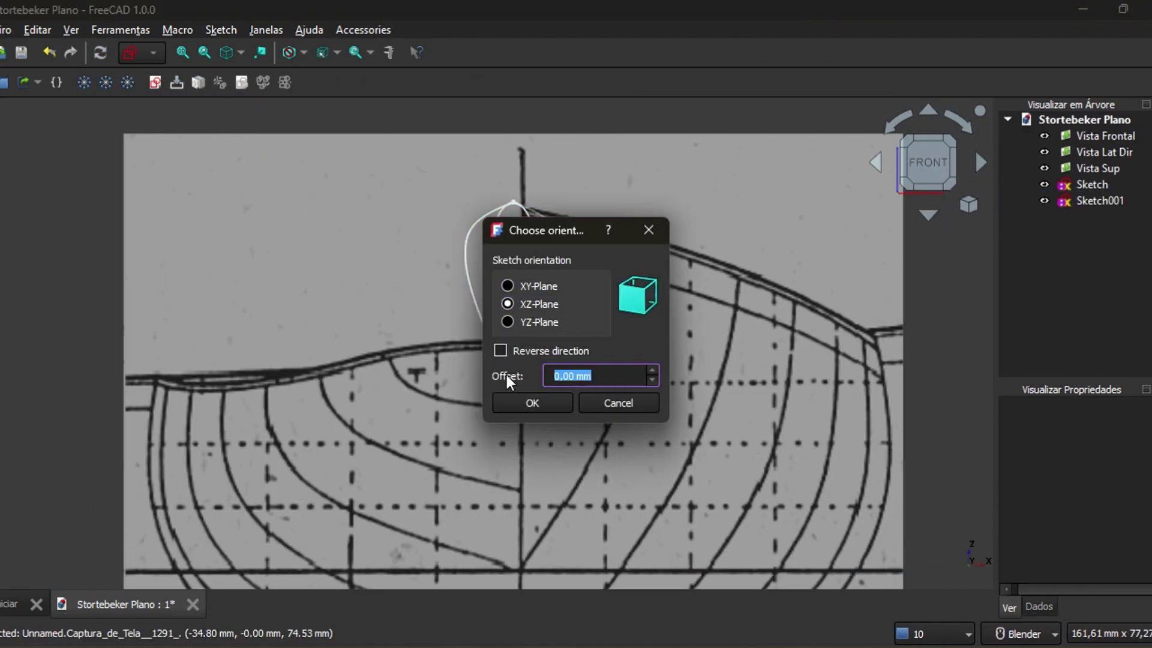
type("80")
left_click(560, 394)
Draw a B-spline in the 80 mm sketch tracing the right half of the hull section, from the shared apex to the vertical axis
left_click(280, 83)
scroll(516, 214, "up", 4)
left_click(510, 189)
scroll(875, 346, "down", 2)
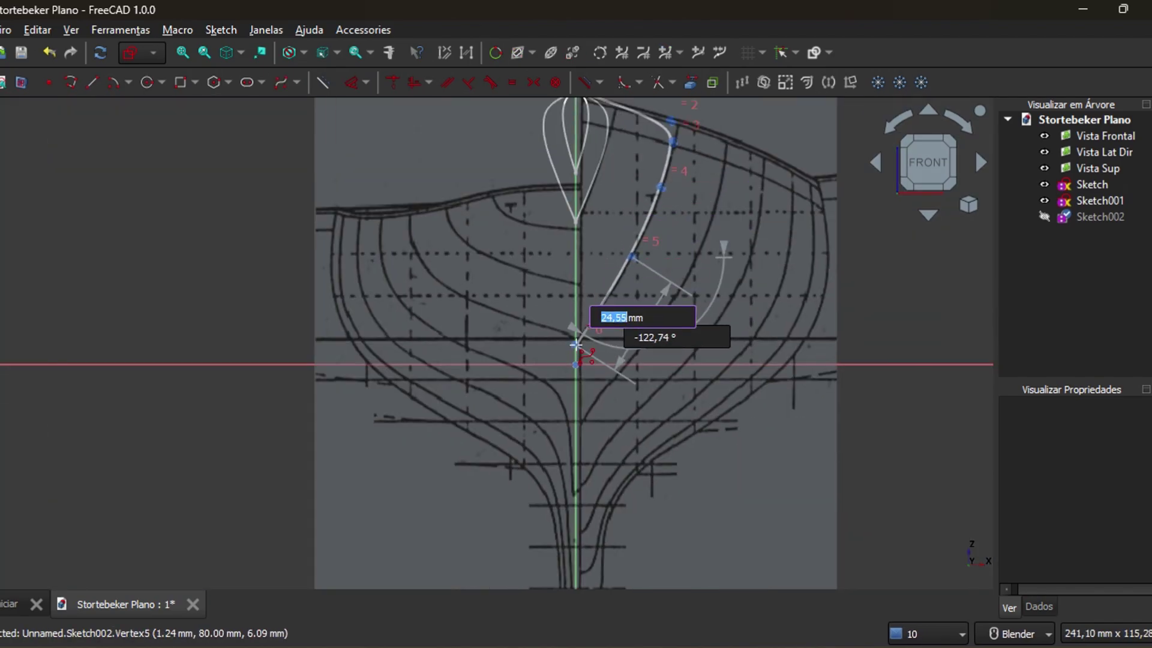
right_click(576, 344)
left_click(576, 345)
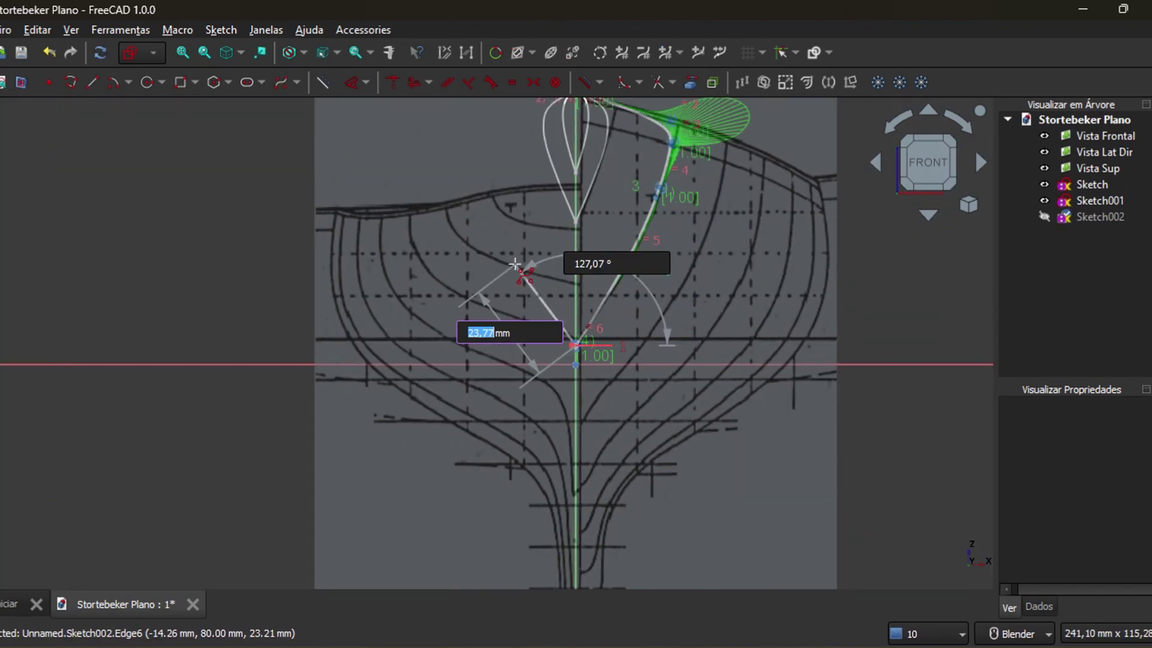
Draw a mirrored-looking B-spline for the left half of the 80 mm section, from the lower end point back up to the apex
left_click(513, 258)
scroll(512, 258, "up", 2)
left_click(489, 150)
scroll(489, 150, "down", 1)
middle_click_drag(489, 150, 485, 316, "shift")
left_click(474, 258)
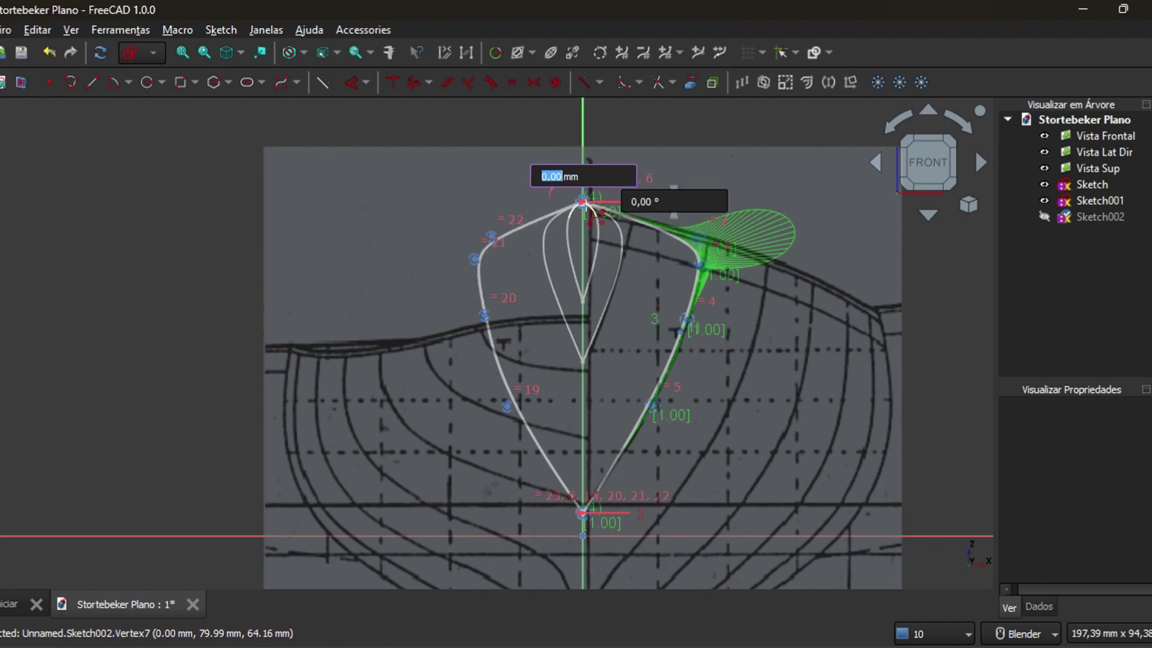
left_click(585, 204)
right_click(585, 204)
Constrain the two upper pairs of spline control points in the 80 mm section symmetric about the vertical axis
scroll(707, 401, "up", 2)
left_click(704, 190)
left_click(519, 389)
left_click(533, 83)
scroll(419, 238, "up", 3)
left_click(318, 153)
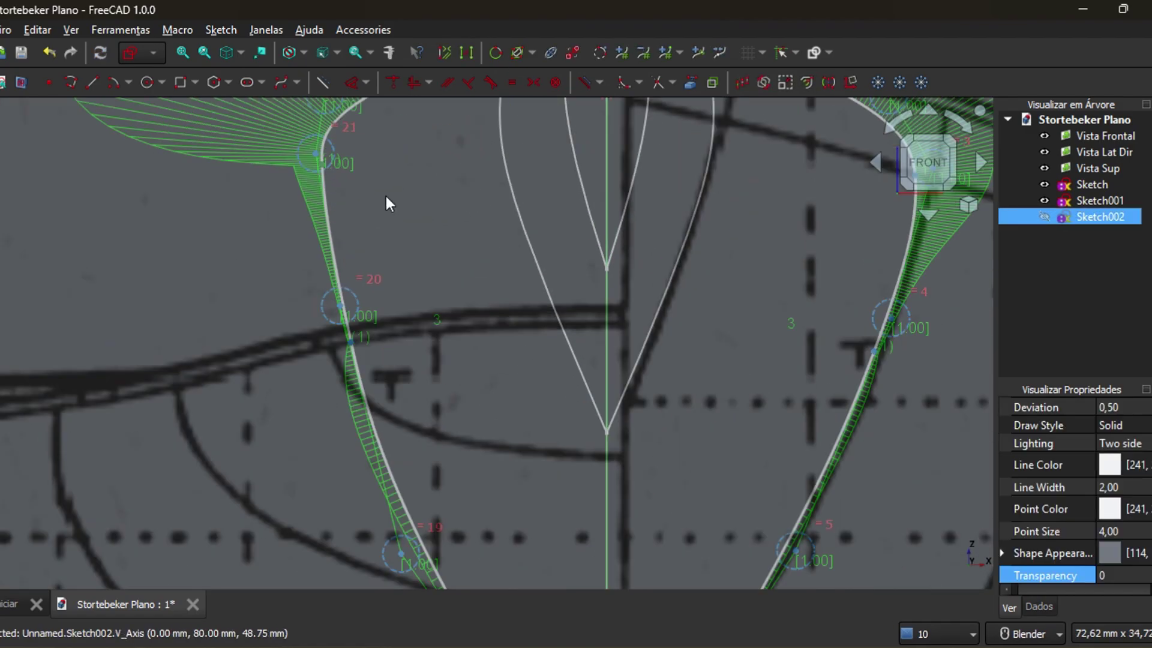
middle_click_drag(935, 165, 831, 241, "shift")
left_click(831, 241)
left_click(532, 82)
Constrain the two lower pairs of control points in the 80 mm section symmetric about the vertical axis
scroll(614, 278, "down", 2)
scroll(537, 398, "up", 2)
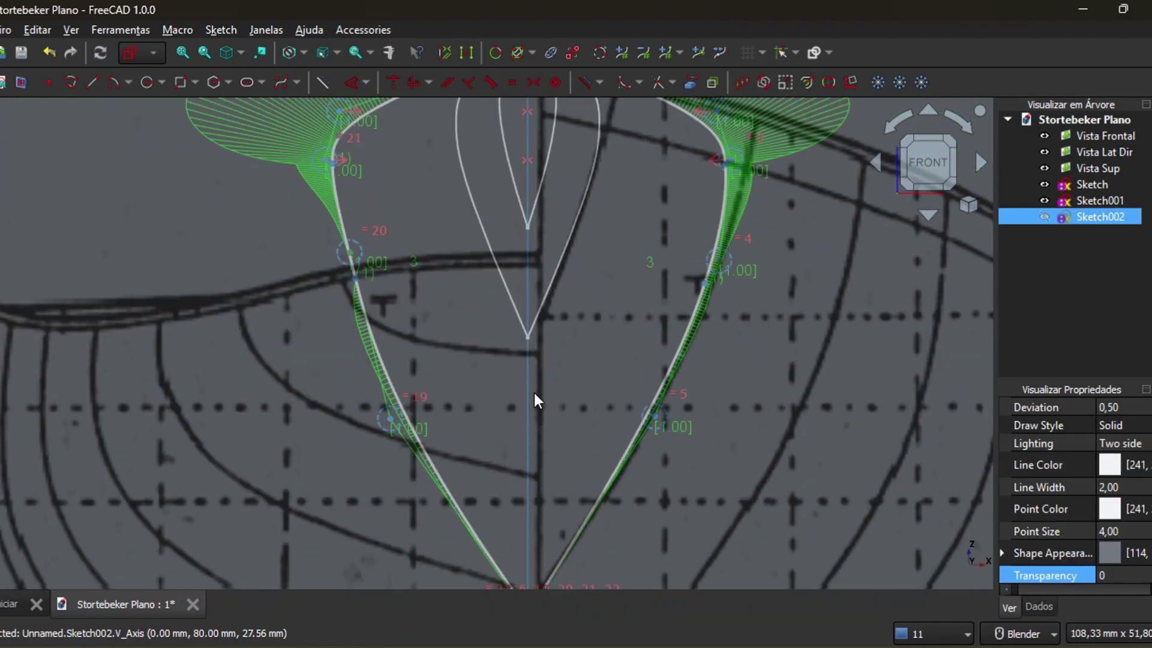
scroll(622, 342, "down", 2)
scroll(661, 320, "up", 2)
left_click(662, 323)
left_click(533, 83)
scroll(584, 477, "up", 2)
scroll(541, 340, "down", 5)
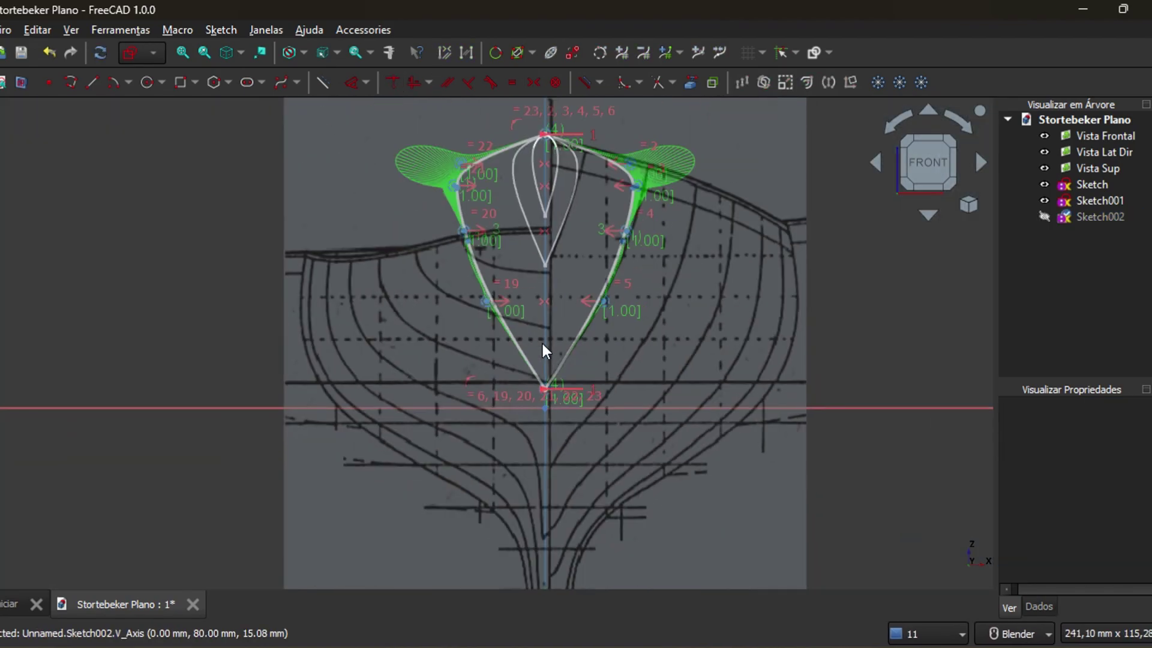
Move the right-hand control points of the 80 mm section so the curve follows the plan's frame line, and close the sketch
scroll(558, 360, "up", 4)
left_click_drag(670, 202, 709, 193)
left_click_drag(660, 298, 636, 383)
scroll(636, 384, "down", 5)
scroll(634, 509, "up", 4)
left_click_drag(610, 276, 591, 330)
scroll(628, 377, "down", 3)
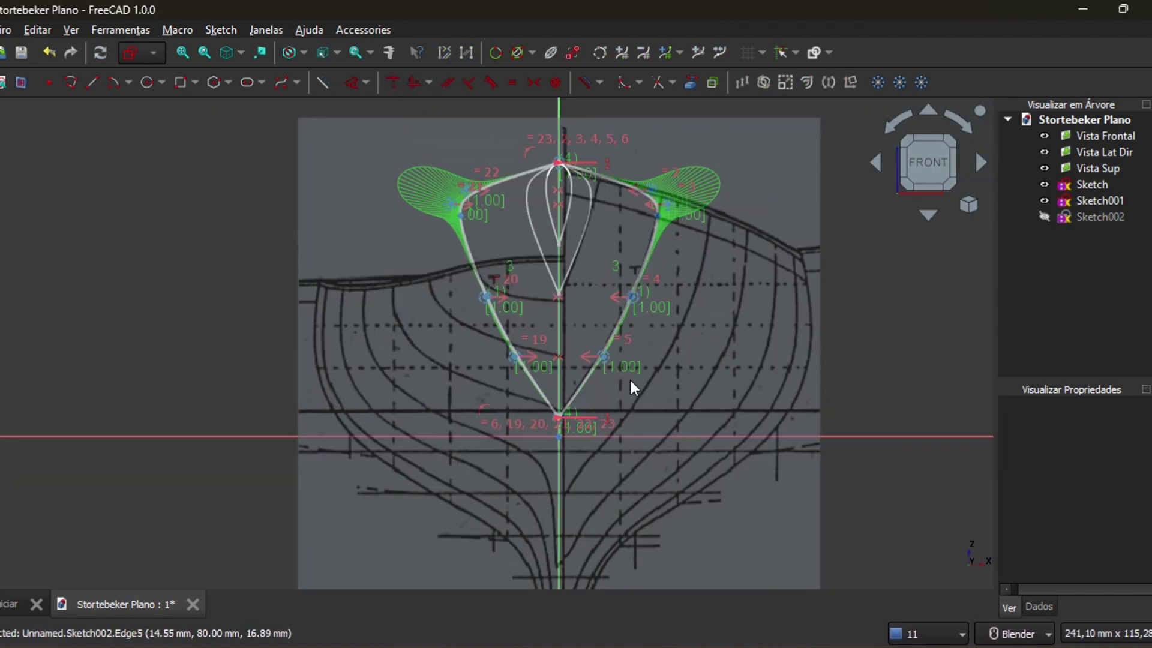
left_click(0, 84)
Create a new sketch on the XZ plane at a 120 mm offset
left_click(1105, 136)
left_click(153, 85)
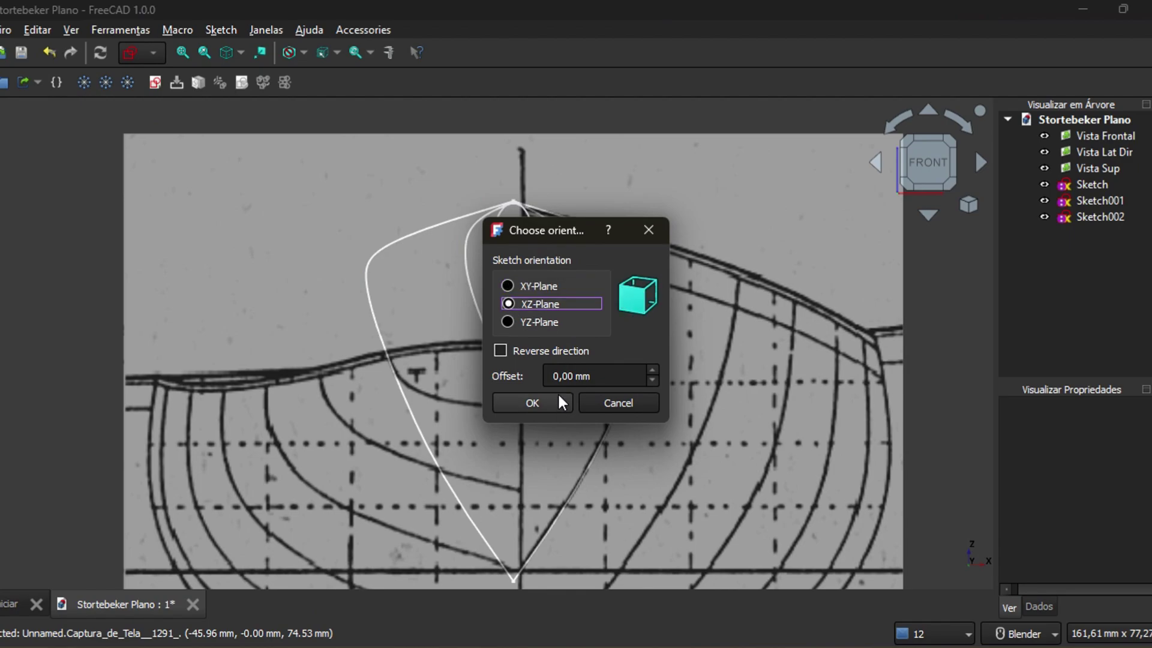
left_click(534, 402)
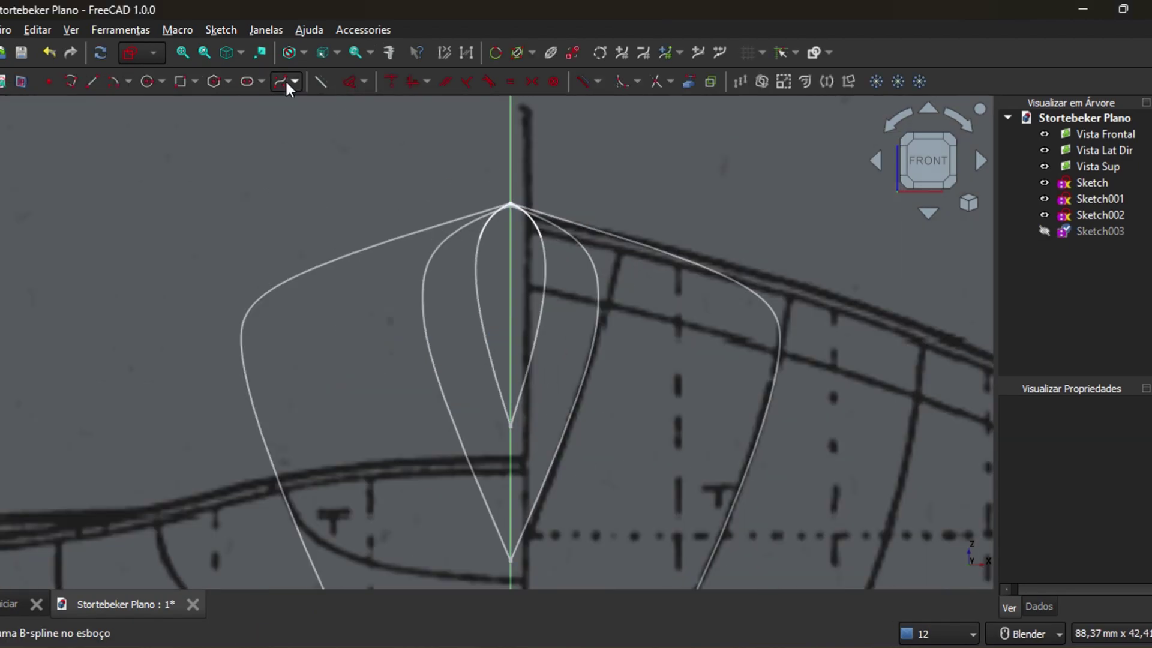
Draw a B-spline tracing the right half of the next hull frame in the 120 mm sketch, from the apex to the vertical axis
left_click(282, 81)
left_click(867, 322)
left_click(922, 383)
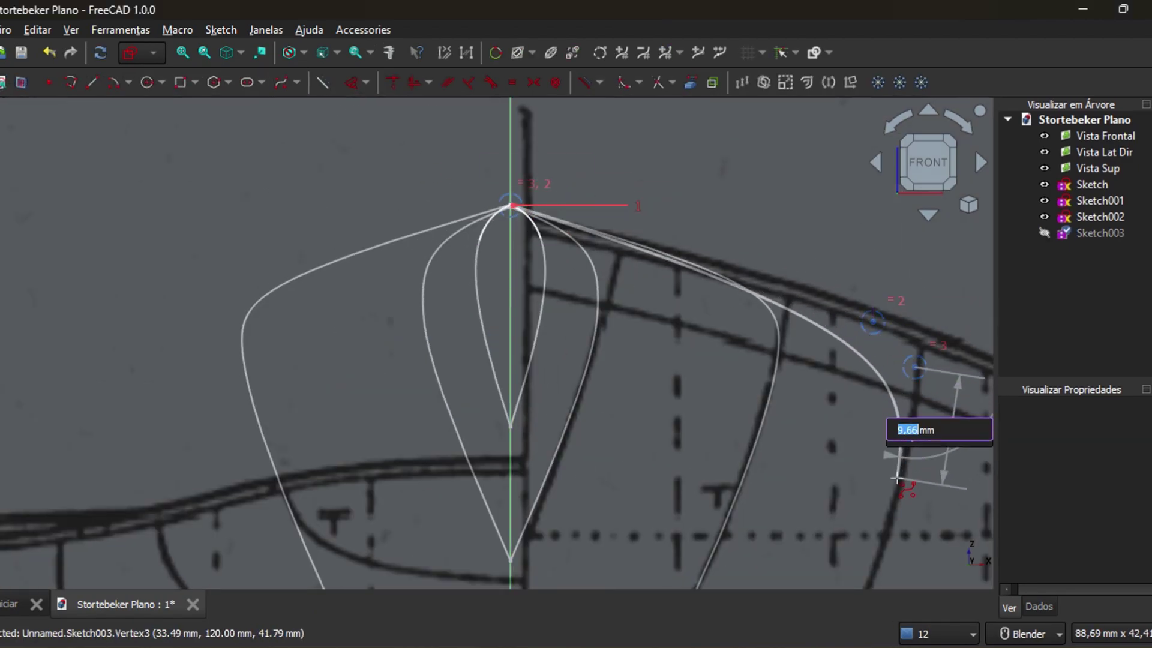
left_click(890, 485)
scroll(890, 485, "down", 2)
middle_click_drag(890, 485, 643, 109, "shift")
left_click(417, 483)
left_click(380, 533)
scroll(381, 534, "down", 3)
right_click(380, 534)
Draw the left-half B-spline of the 120 mm section, joining the lower end point to the apex
middle_click_drag(407, 576, 525, 549, "shift")
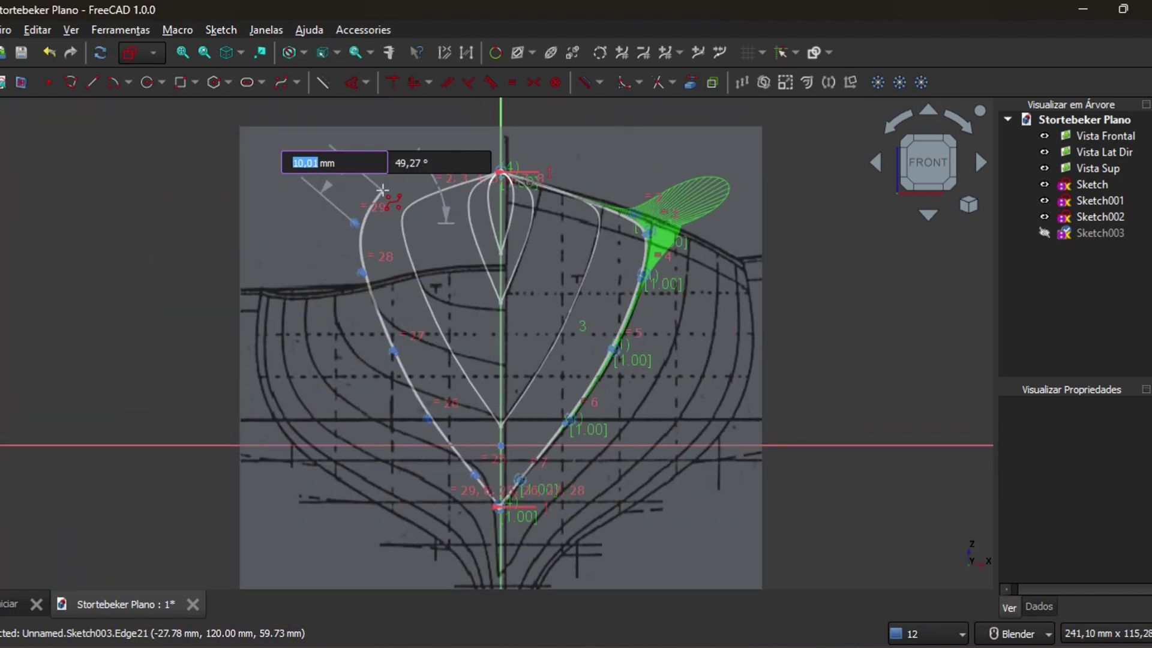
right_click(475, 268)
right_click(477, 300)
scroll(476, 350, "up", 1)
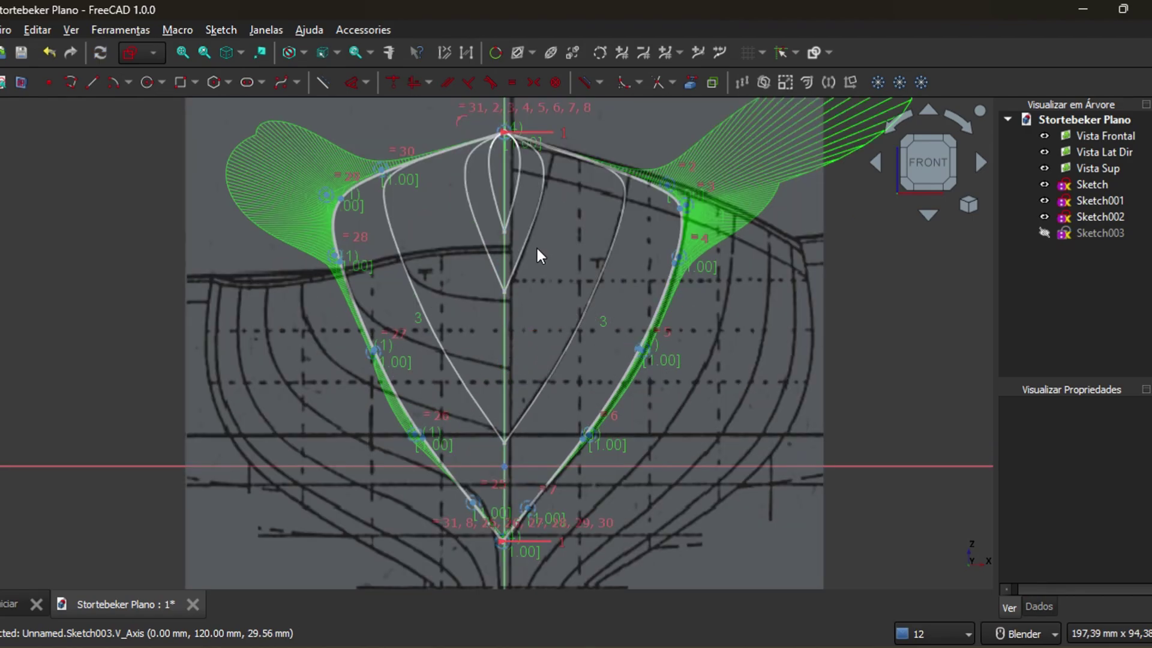
Constrain the topmost pair of control points in the 120 mm section symmetric about the vertical axis, and adjust the right-hand point
left_click(671, 184)
left_click(382, 172)
middle_click_drag(432, 192, 460, 238, "shift")
left_click(534, 228)
left_click(533, 83)
left_click_drag(680, 233, 687, 217)
Make the second and third control point pairs of the 120 mm section symmetric about the vertical axis, and nudge the third right-hand point
left_click(716, 252)
left_click(358, 243)
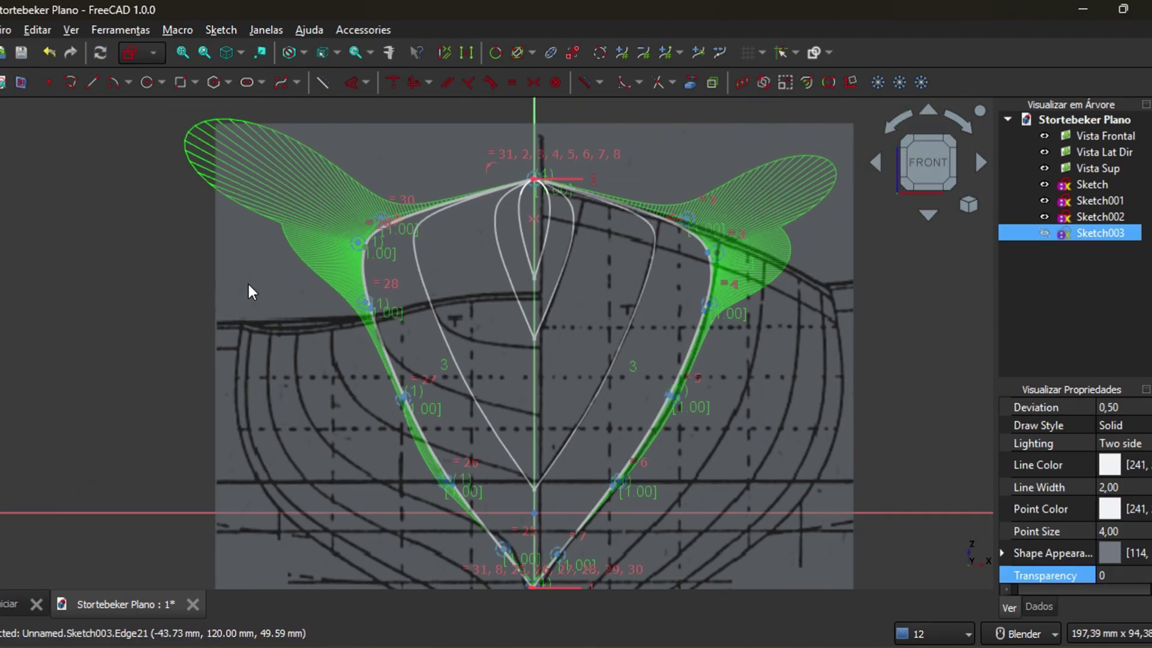
scroll(745, 236, "up", 5)
left_click(762, 258)
left_click(445, 258)
left_click(535, 82)
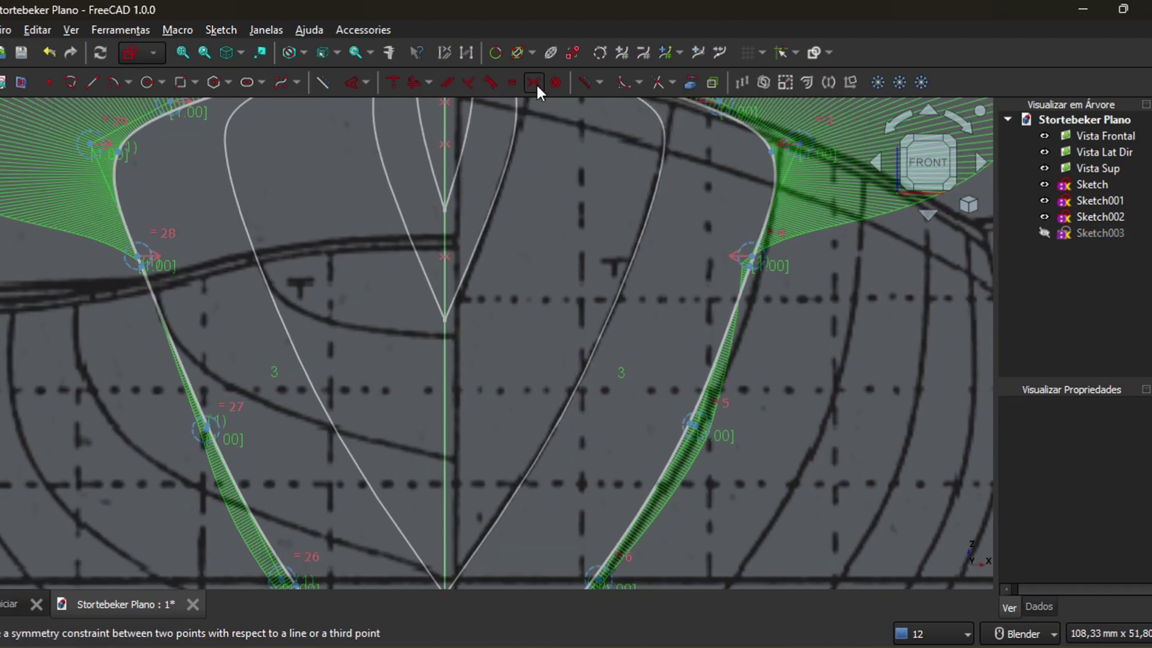
left_click_drag(760, 258, 754, 286)
Constrain the fourth pair of control points from the top of the 120 mm section symmetric about the vertical axis
middle_click_drag(420, 414, 489, 285, "shift")
scroll(267, 312, "up", 7)
left_click(302, 245)
scroll(418, 254, "down", 9)
scroll(696, 243, "up", 6)
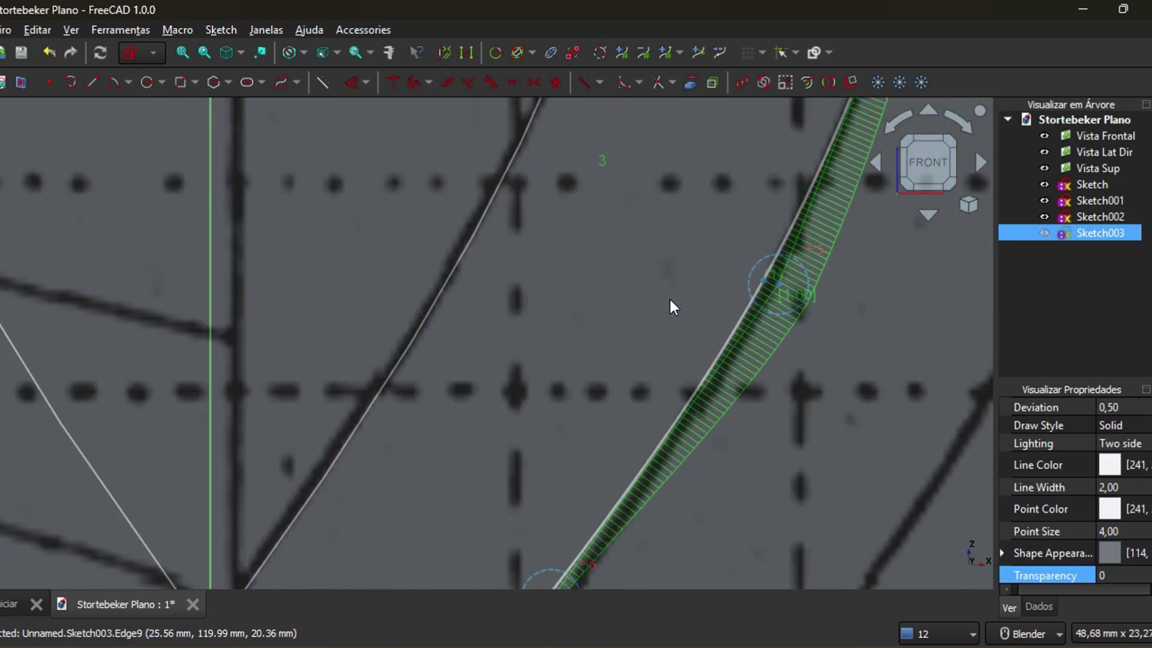
scroll(647, 303, "down", 6)
left_click(516, 327)
scroll(574, 361, "up", 2)
Constrain the two lowest pairs of control points in the 120 mm section symmetric about the vertical axis
middle_click_drag(575, 361, 667, 182, "shift")
left_click(328, 272)
left_click(648, 271)
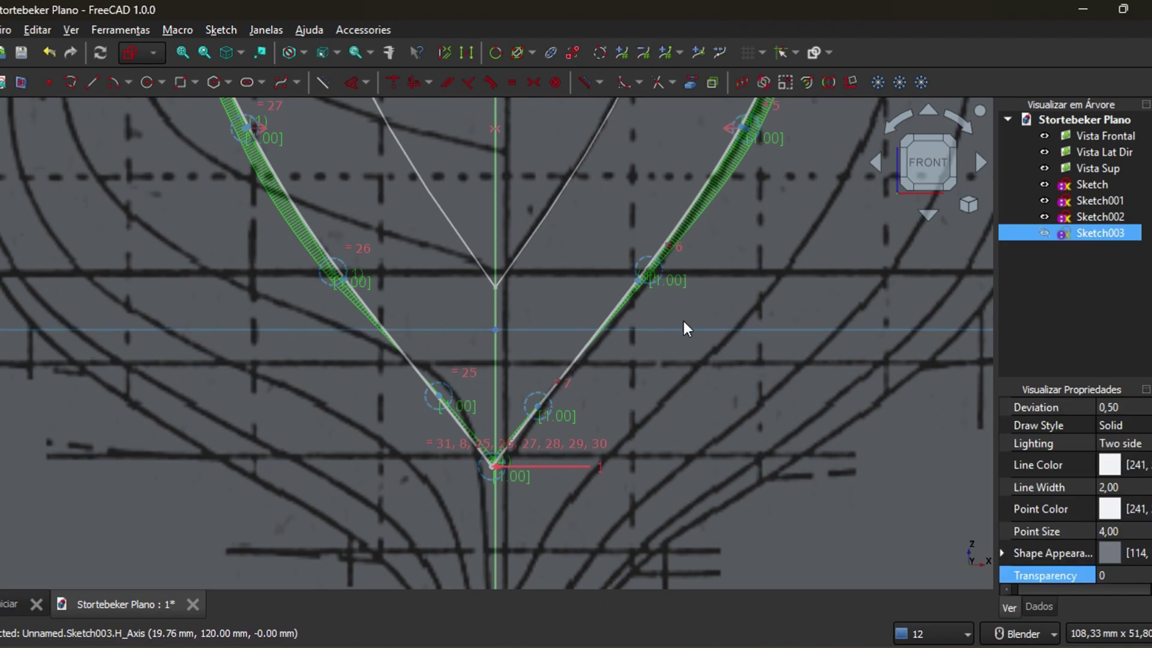
left_click(533, 83)
scroll(538, 410, "up", 5)
left_click(539, 392)
left_click(270, 371)
scroll(451, 284, "down", 2)
left_click(533, 84)
scroll(490, 280, "down", 2)
left_click(454, 290)
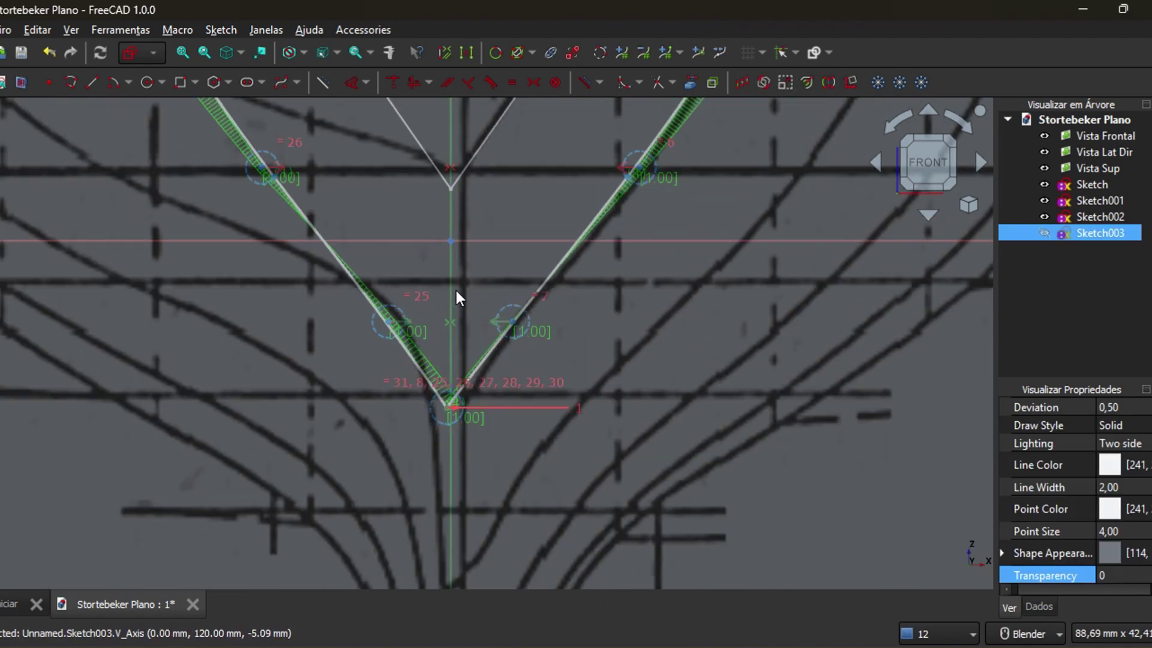
Fine-tune the control points of the 120 mm section so the curve follows the plan's frame line, and close the sketch
scroll(480, 252, "down", 4)
middle_click_drag(501, 195, 506, 419, "shift")
scroll(568, 359, "up", 3)
left_click_drag(648, 368, 643, 371)
scroll(671, 391, "up", 5)
scroll(671, 391, "down", 5)
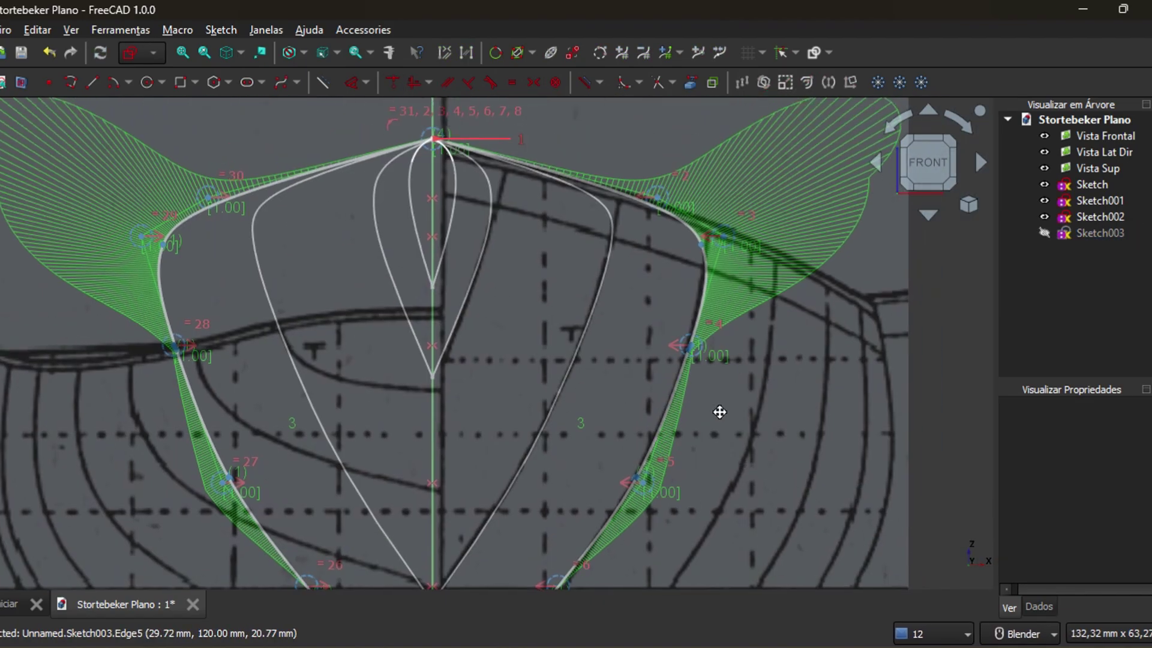
scroll(514, 335, "up", 5)
scroll(744, 255, "down", 8)
scroll(586, 378, "up", 4)
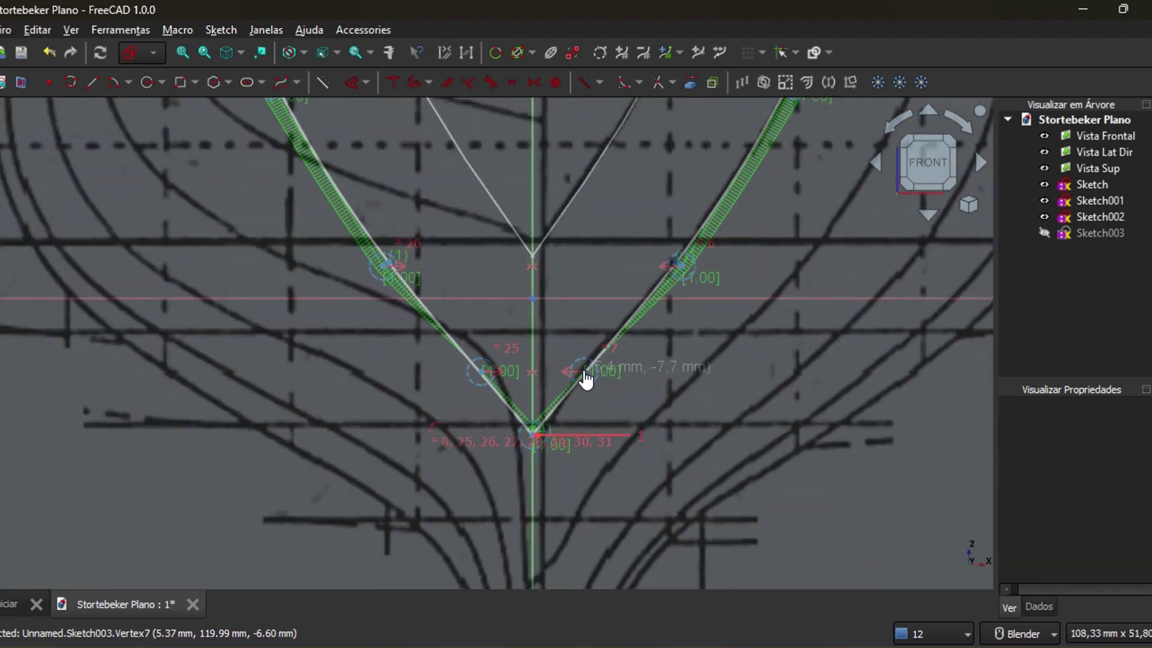
scroll(693, 174, "up", 4)
scroll(761, 368, "down", 4)
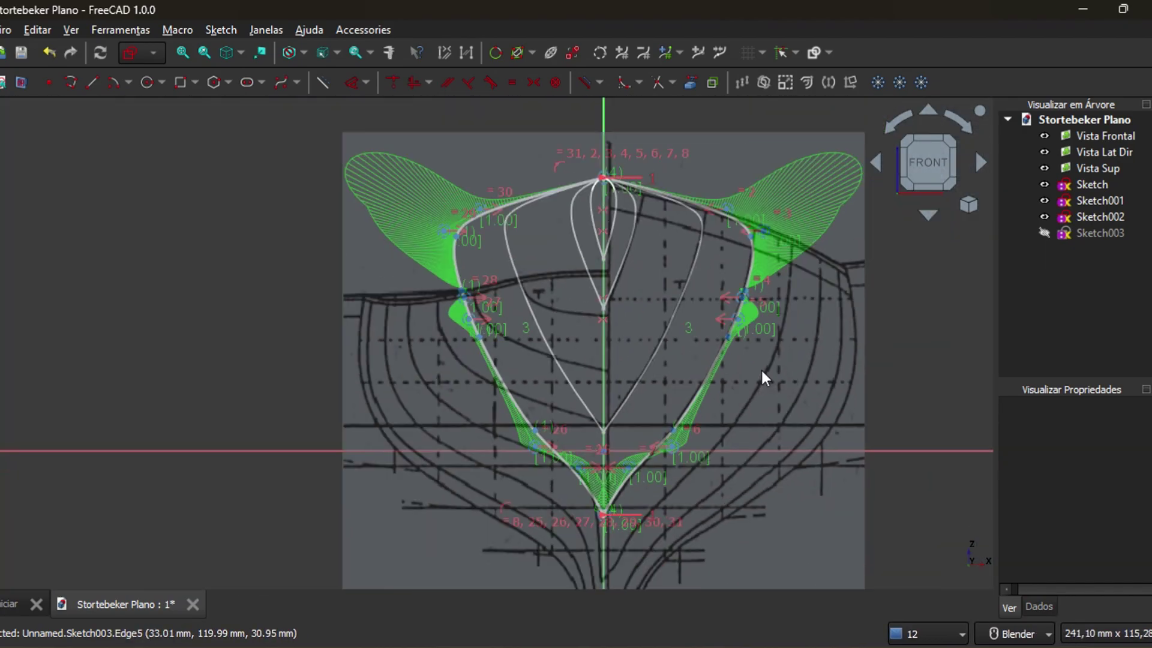
middle_click_drag(761, 368, 679, 253, "shift")
key("Escape")
scroll(341, 240, "down", 1)
mouse_move(447, 191)
middle_mouse_down("shift")
mouse_move(451, 371)
mouse_move(520, 222)
middle_mouse_up("shift")
left_click(451, 371)
scroll(473, 360, "down", 2)
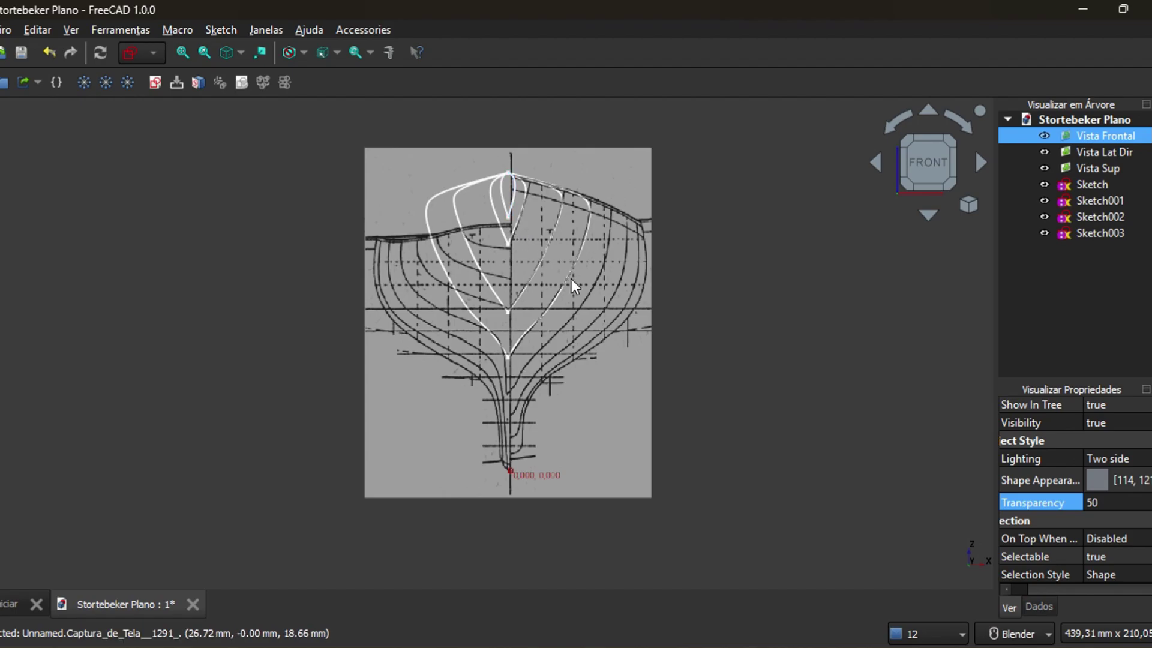
Create a new sketch on the XZ plane at a 160 mm offset and open it for editing
left_click(318, 228)
left_click(155, 83)
left_click(508, 304)
left_click(530, 402)
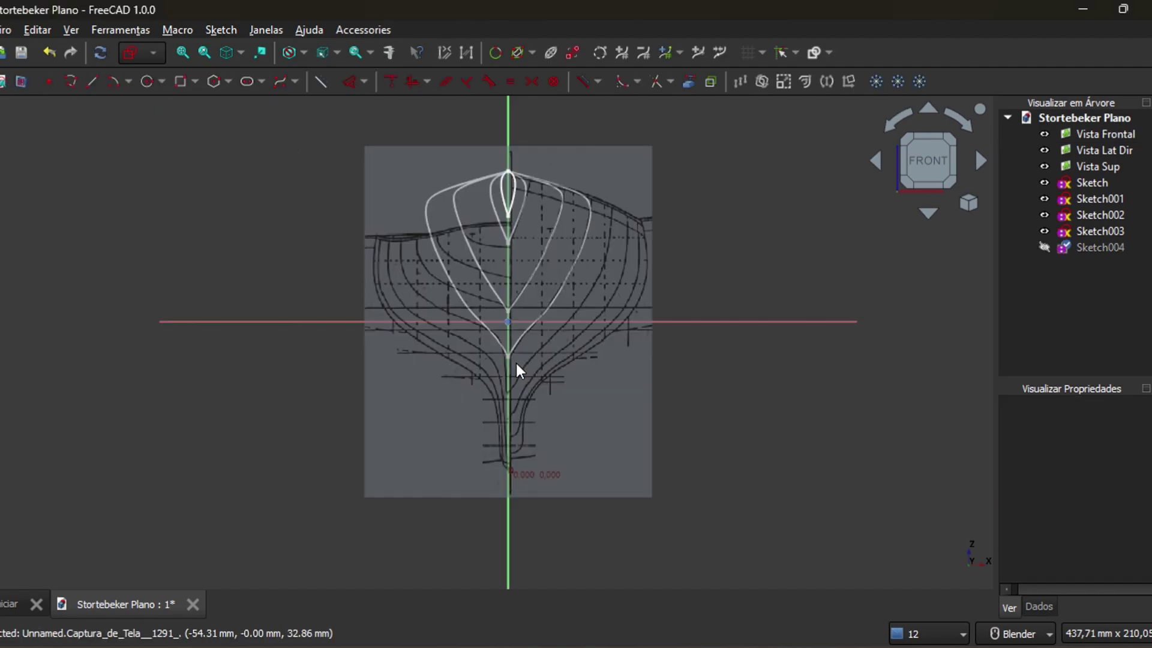
scroll(570, 360, "up", 1)
double_click(1090, 232)
scroll(574, 337, "up", 5)
scroll(564, 326, "down", 3)
middle_click_drag(565, 324, 549, 393, "shift")
left_click(1097, 244)
double_click(1097, 245)
Draw a B-spline in the 160 mm sketch tracing the right half of the next hull frame, from the apex to the vertical axis
left_click(281, 82)
scroll(529, 157, "up", 10)
left_click(448, 175)
scroll(429, 139, "down", 7)
mouse_move(828, 402)
middle_mouse_down("shift")
mouse_move(428, 139)
mouse_move(533, 279)
middle_mouse_up("shift")
left_click(552, 284)
left_click(500, 558)
scroll(500, 557, "down", 3)
middle_click_drag(500, 557, 545, 304, "shift")
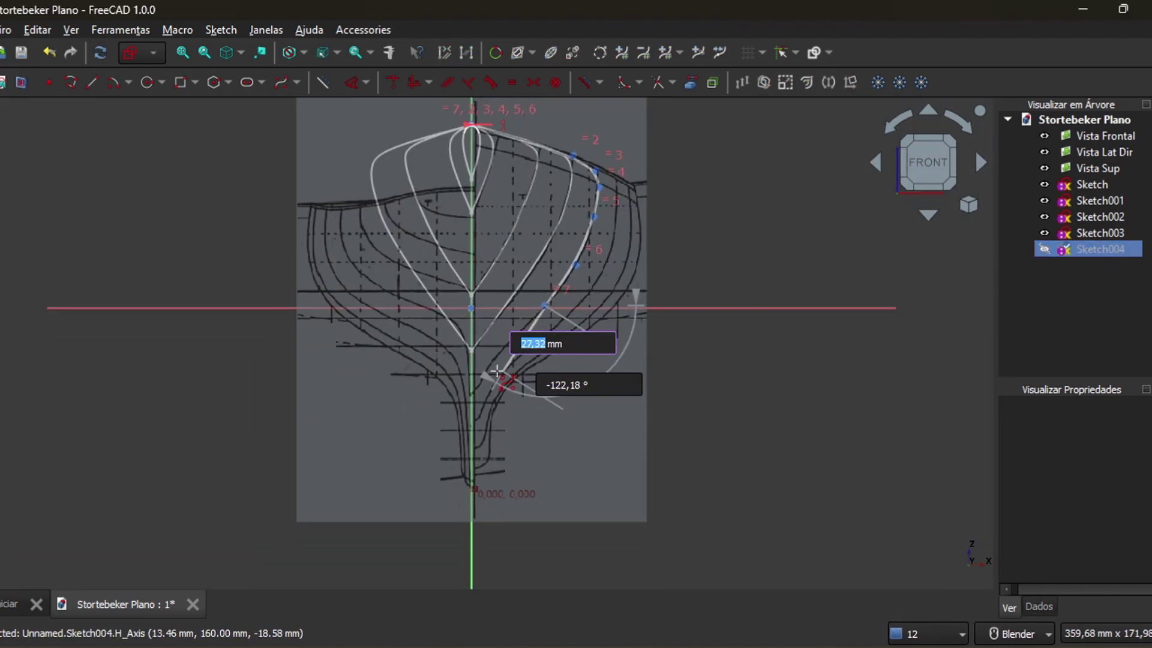
left_click(470, 396)
right_click(543, 443)
Draw the left-half B-spline of the 160 mm section, from the lower end point up to the apex
scroll(471, 397, "up", 2)
middle_click_drag(470, 396, 522, 474, "shift")
left_click(521, 474)
left_click(414, 330)
left_click(357, 239)
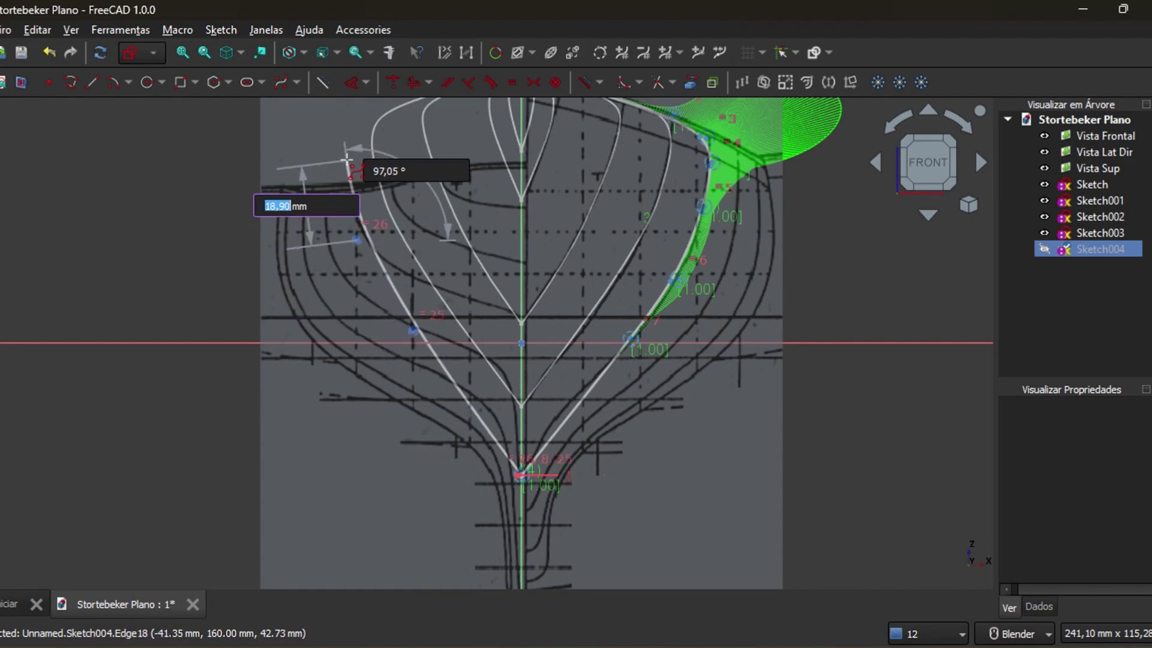
middle_click_drag(367, 141, 339, 295, "shift")
left_click(342, 249)
left_click(376, 239)
left_click(494, 222)
right_click(532, 319)
right_click(533, 317)
Constrain the two topmost pairs of control points in the 160 mm section symmetric about the vertical axis
scroll(642, 267, "up", 2)
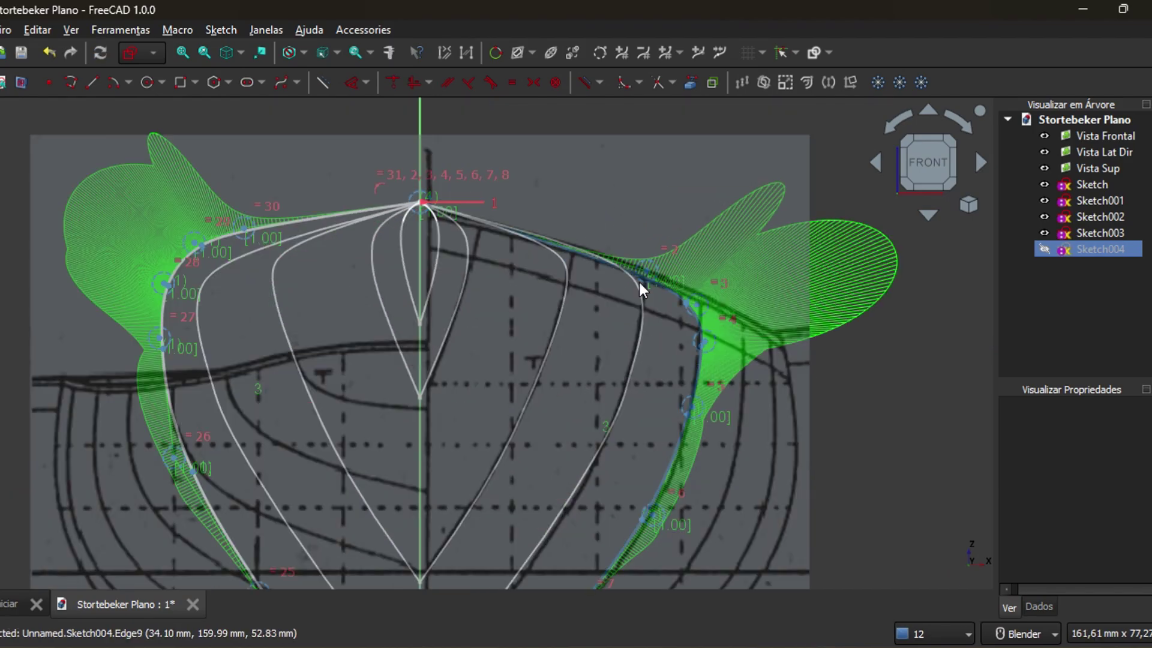
left_click(420, 271)
left_click(533, 82)
middle_click_drag(485, 250, 520, 197, "shift")
left_click(733, 254)
left_click(229, 191)
left_click(454, 113)
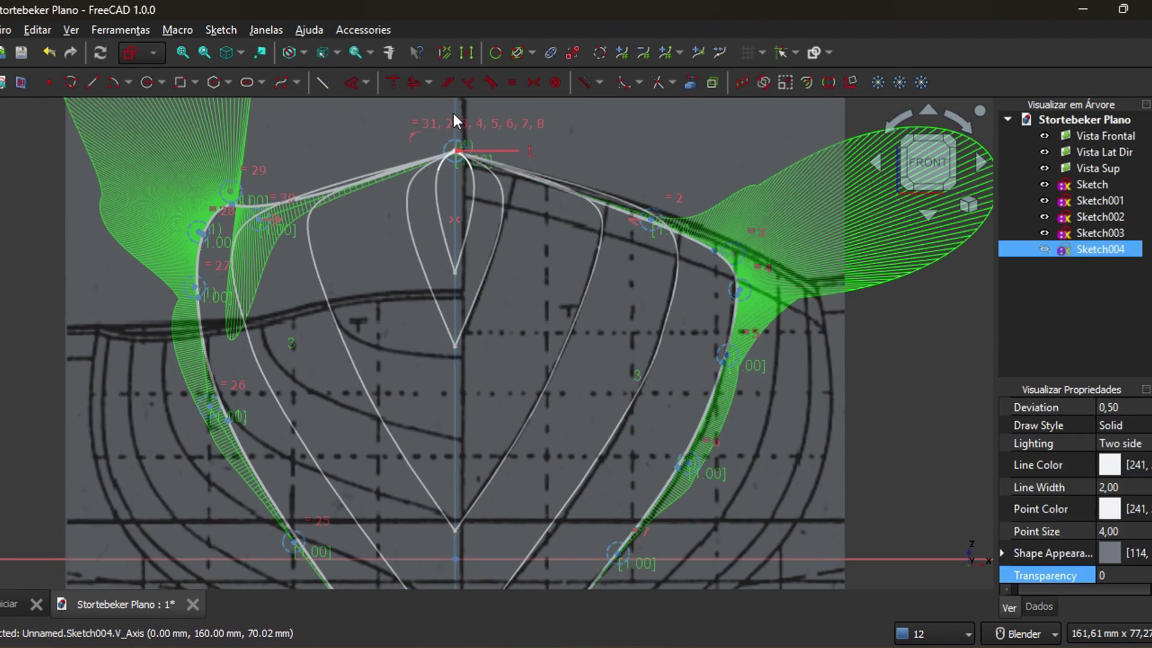
left_click(533, 82)
Try to constrain the next pair of control points in the 160 mm section symmetric about the vertical axis
scroll(198, 233, "up", 5)
left_click(200, 226)
left_click(202, 228)
scroll(200, 227, "down", 3)
middle_click_drag(201, 226, 300, 304, "shift")
left_click(295, 305)
middle_click_drag(743, 318, 453, 288, "shift")
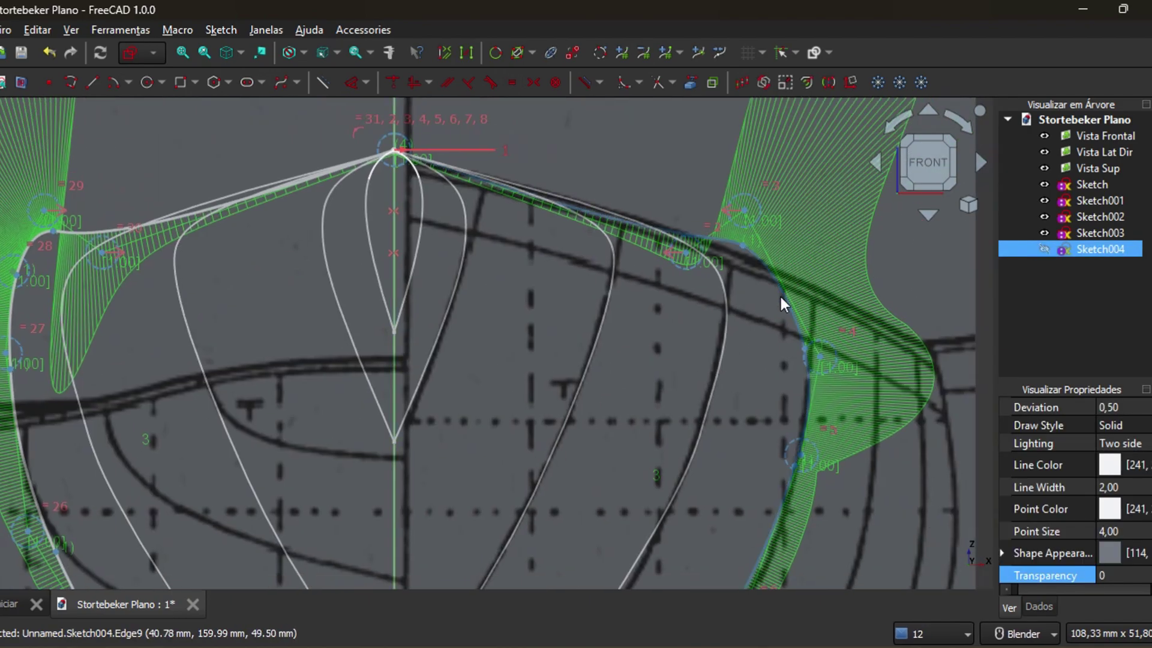
scroll(741, 387, "down", 1)
left_click(803, 365)
left_click(455, 135)
left_click(530, 80)
scroll(565, 367, "down", 3)
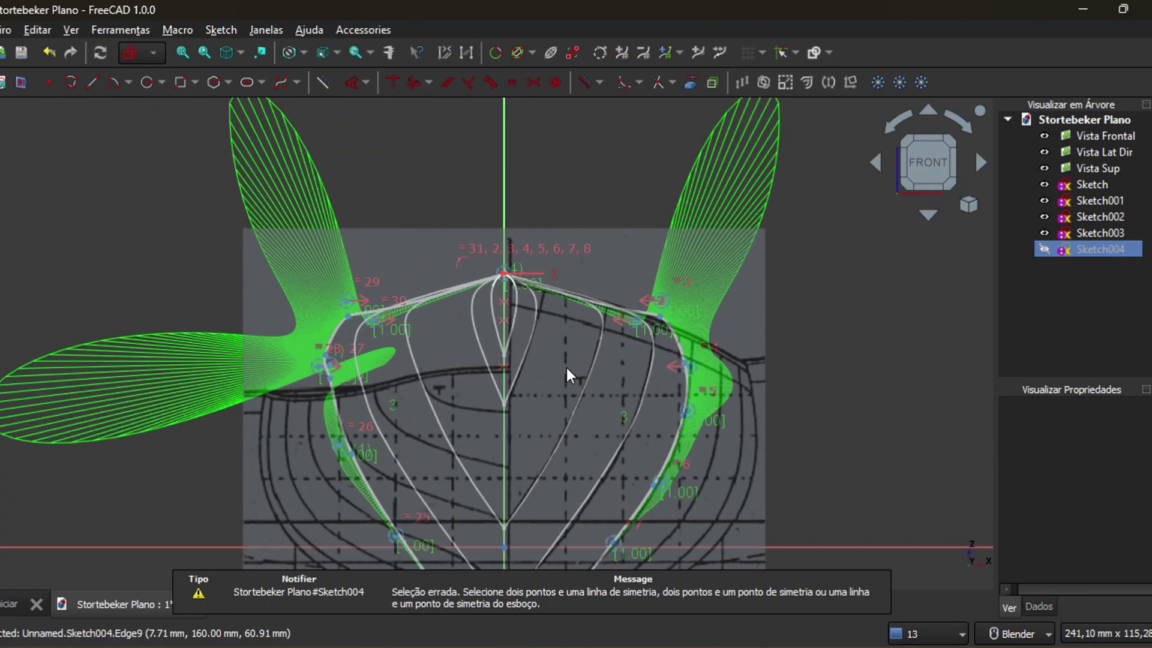
Reposition the upper right control point of the 160 mm section to fit the frame line on the plan
scroll(566, 366, "up", 2)
left_click_drag(670, 296, 674, 276)
scroll(733, 309, "up", 4)
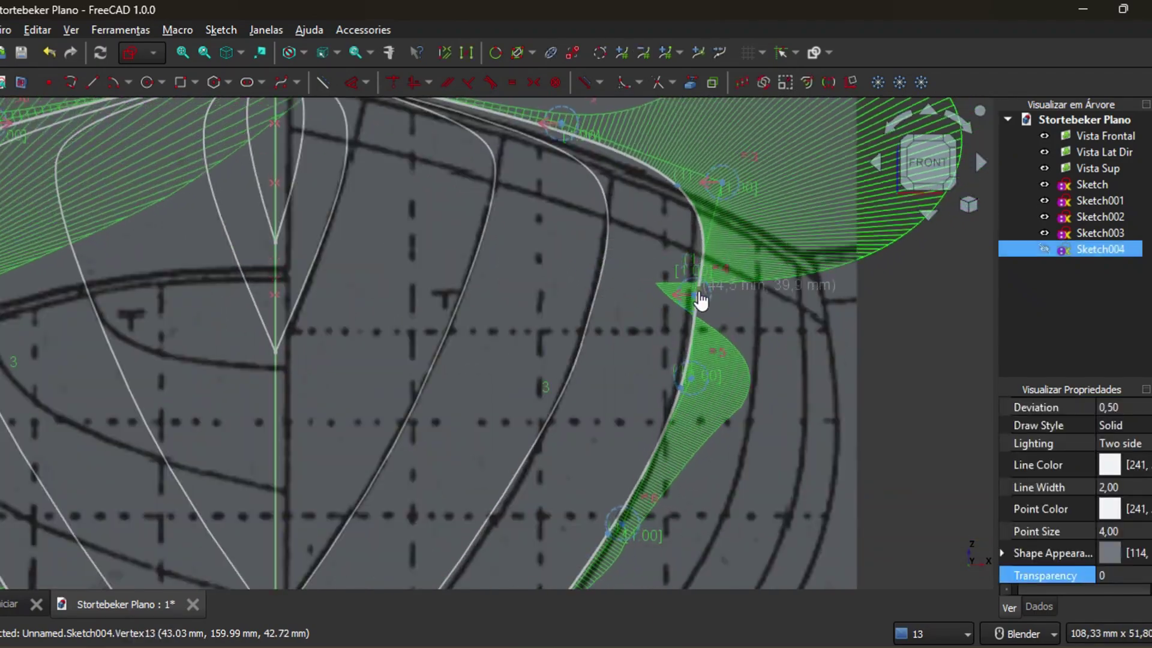
scroll(559, 336, "down", 5)
scroll(304, 312, "up", 3)
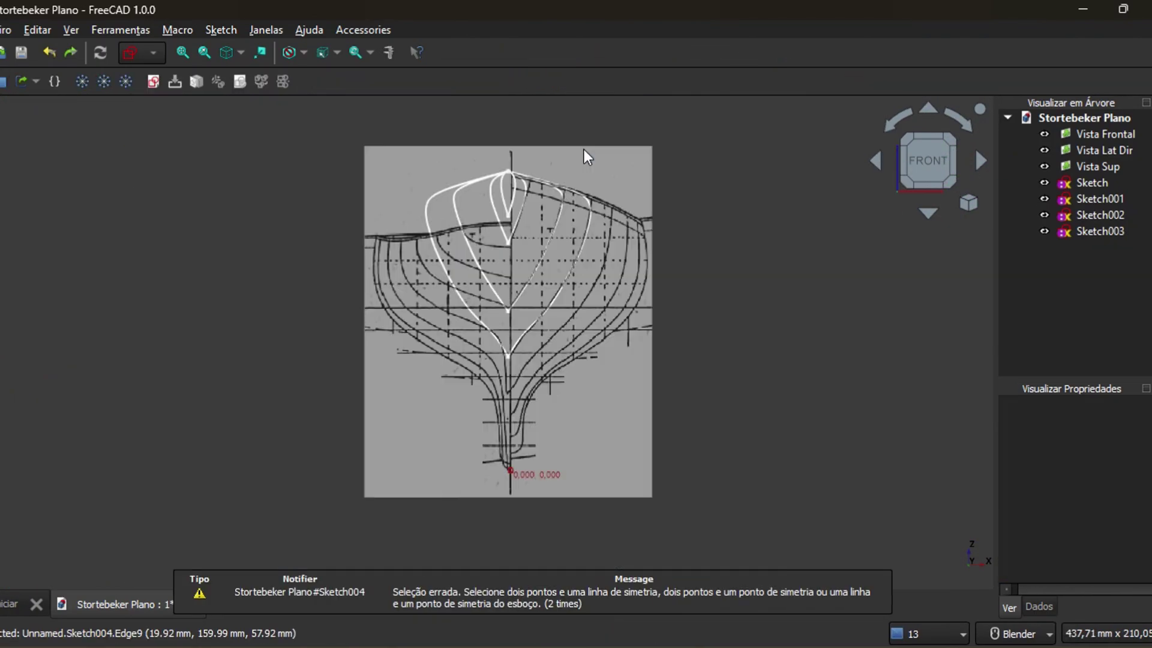
Delete the existing 120 mm hull section sketch, Sketch003
mouse_move(584, 149)
middle_mouse_down()
mouse_move(555, 253)
mouse_move(788, 244)
middle_mouse_up()
left_click(928, 160)
left_click(1083, 238)
key("Delete")
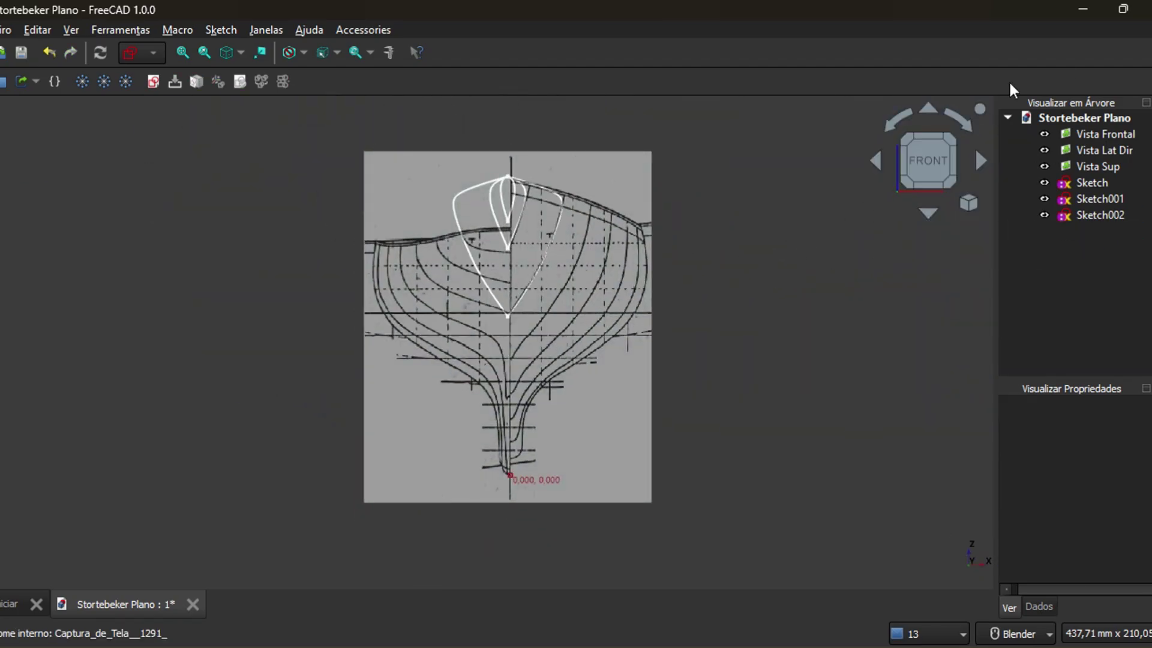
Create a new sketch on the XZ plane at a 120 mm offset and open it for editing
left_click(152, 83)
left_click(507, 303)
type("120")
left_click(532, 401)
scroll(514, 300, "up", 1)
middle_click_drag(511, 270, 486, 384, "shift")
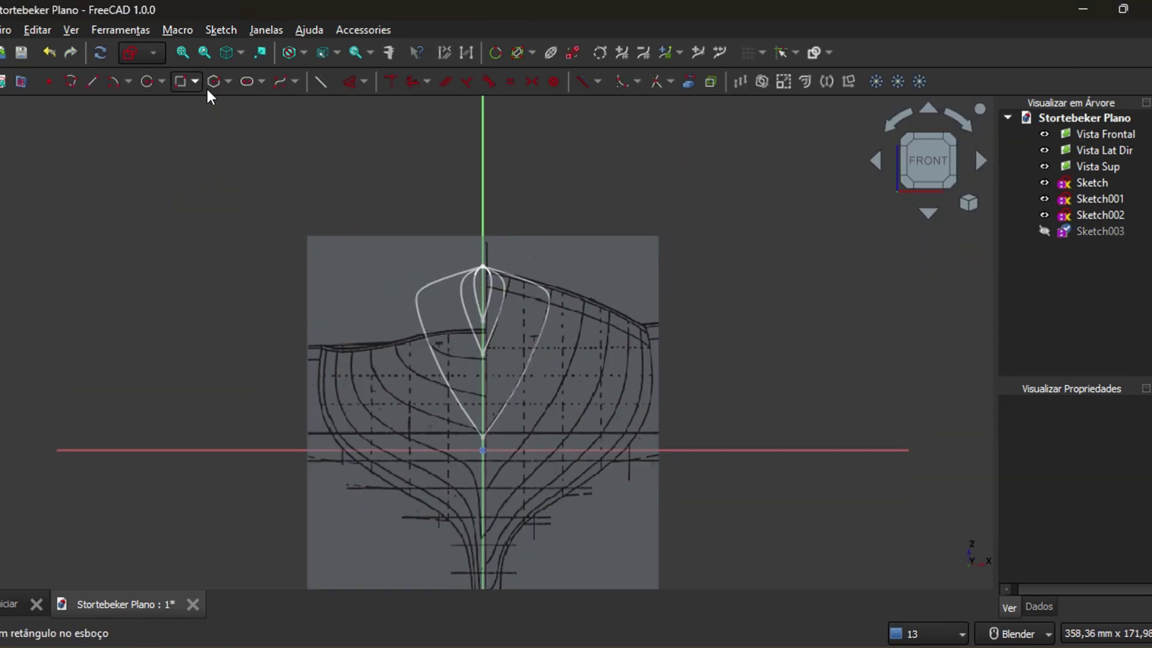
Draw a B-spline in the 120 mm sketch tracing the right half of the hull frame, from the apex to the vertical axis
left_click(281, 83)
left_click(483, 267)
left_click(576, 339)
left_click(544, 408)
left_click(483, 491)
right_click(481, 488)
scroll(672, 324, "up", 3)
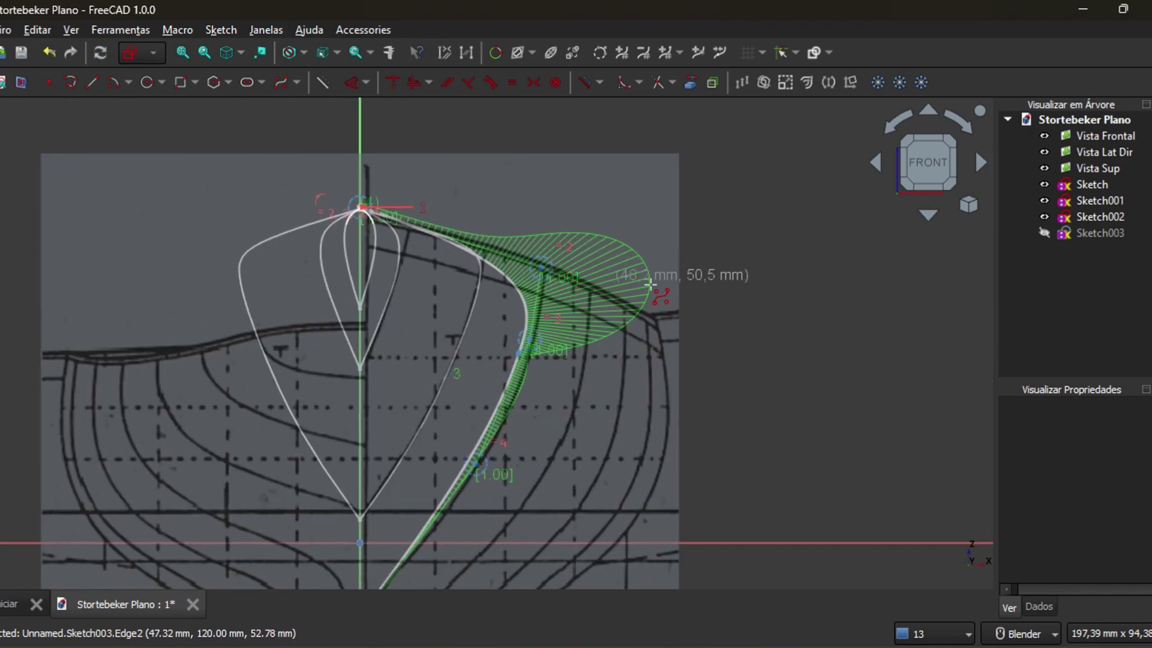
Reposition the control points of the right-half B-spline so the 120 mm section follows the frame line on the plan
left_click_drag(538, 264, 575, 268)
left_click_drag(528, 342, 565, 328)
left_click_drag(573, 267, 543, 256)
left_click_drag(565, 328, 563, 292)
middle_click_drag(553, 429, 636, 328, "shift")
left_click_drag(553, 366, 574, 367)
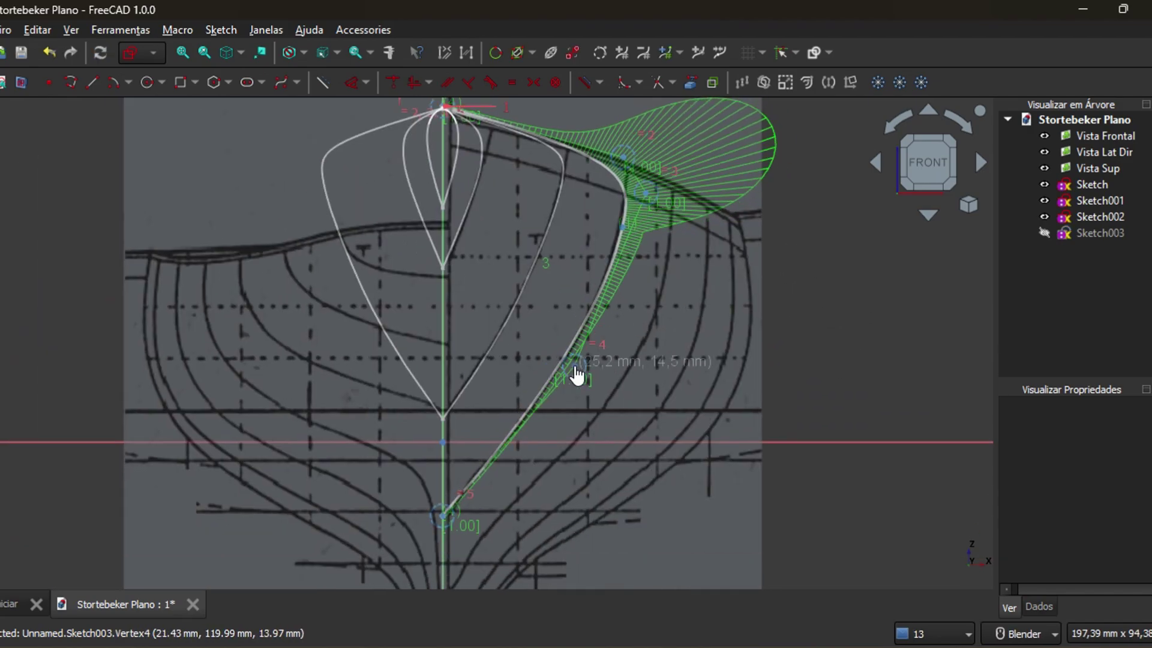
Draw the left-half B-spline of the 120 mm section, from the lower end point up to the apex
scroll(630, 406, "down", 1)
left_click(336, 259)
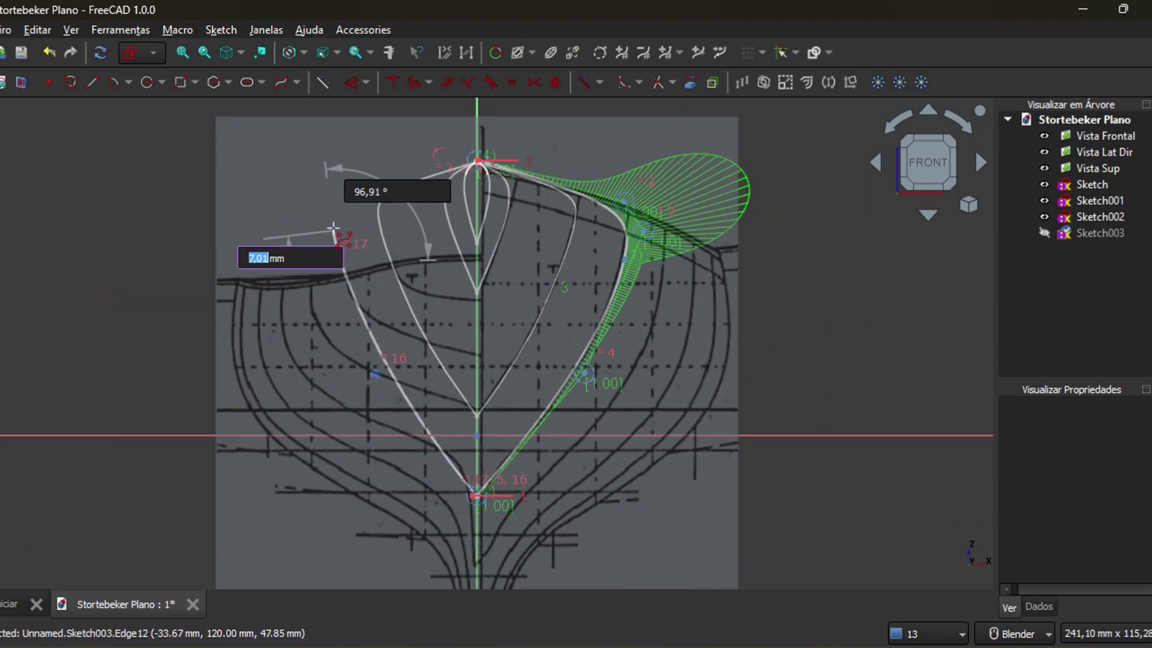
left_click(336, 216)
right_click(437, 210)
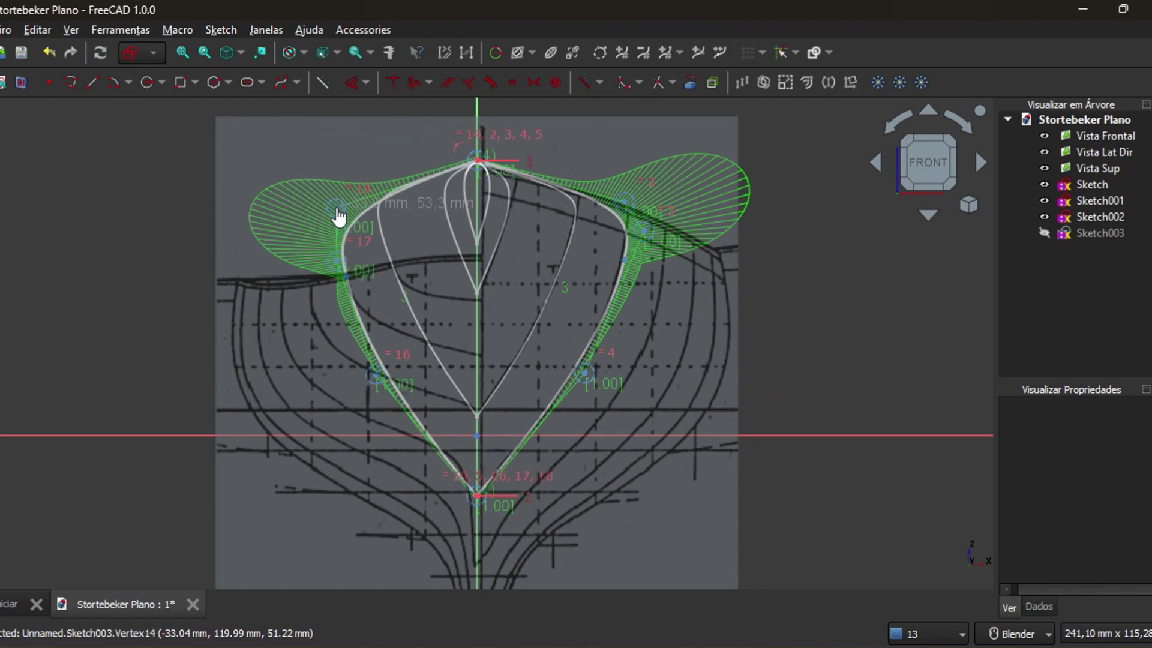
Constrain the matching control points of both halves of the 120 mm section symmetric about the vertical axis
left_click_drag(340, 263, 318, 239)
left_click(315, 204)
left_click(625, 204)
left_click(534, 81)
left_click(644, 233)
left_click(317, 237)
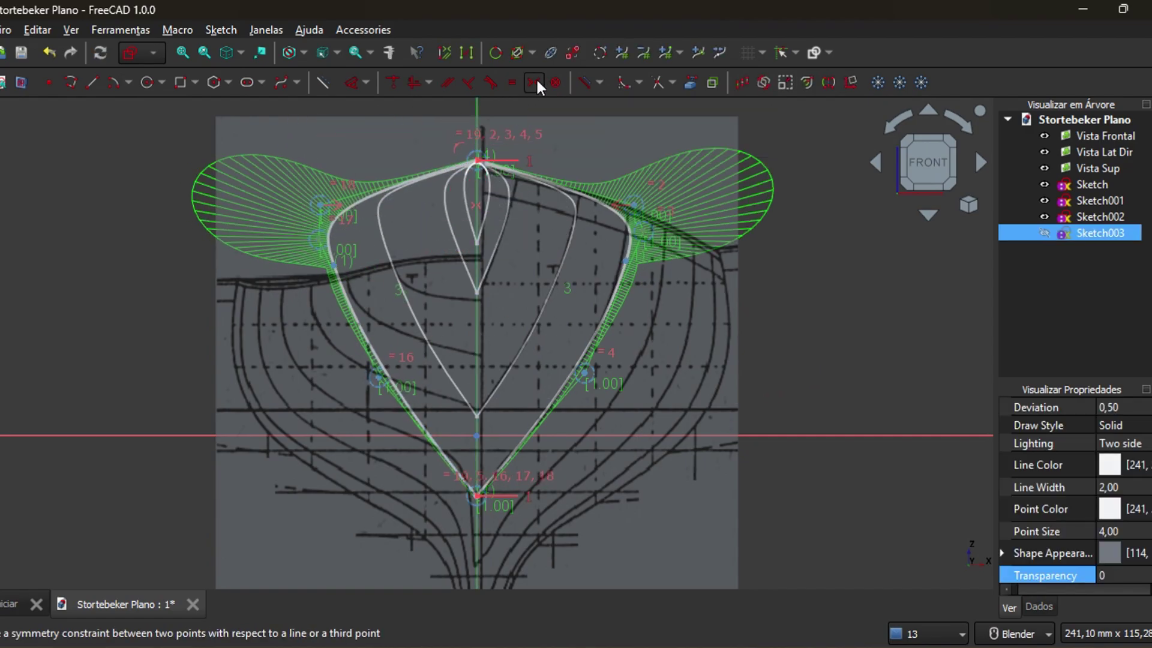
left_click(535, 79)
left_click(585, 374)
scroll(477, 495, "up", 5)
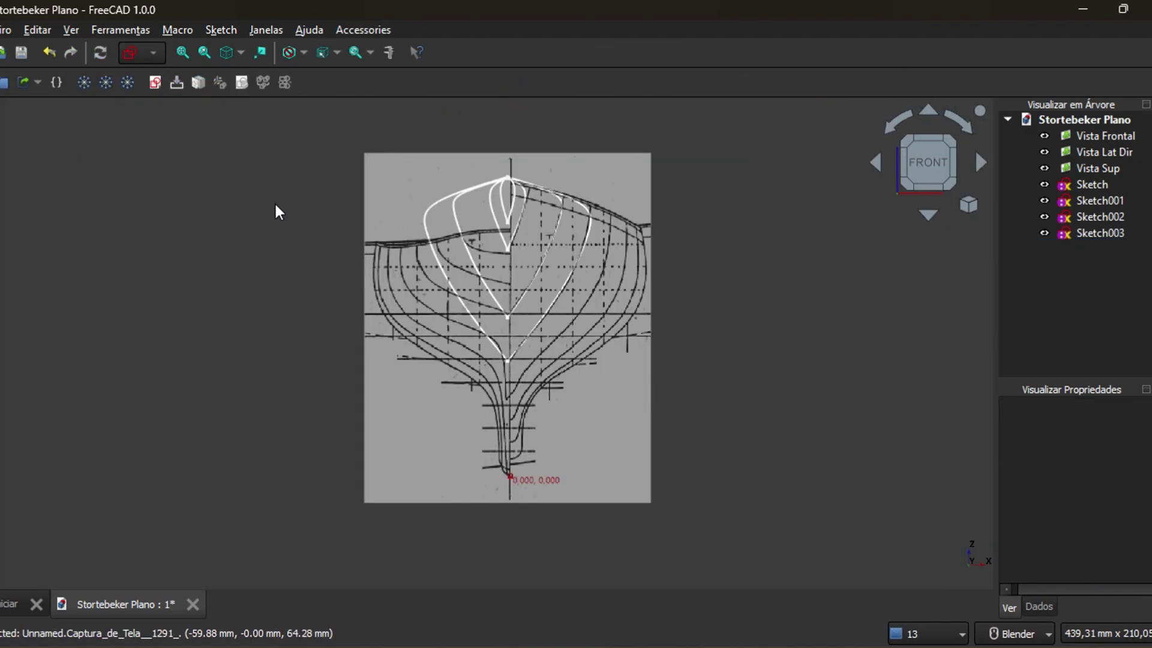
Create a new sketch on the XZ plane at a 160 mm offset for the next hull frame
left_click(329, 321)
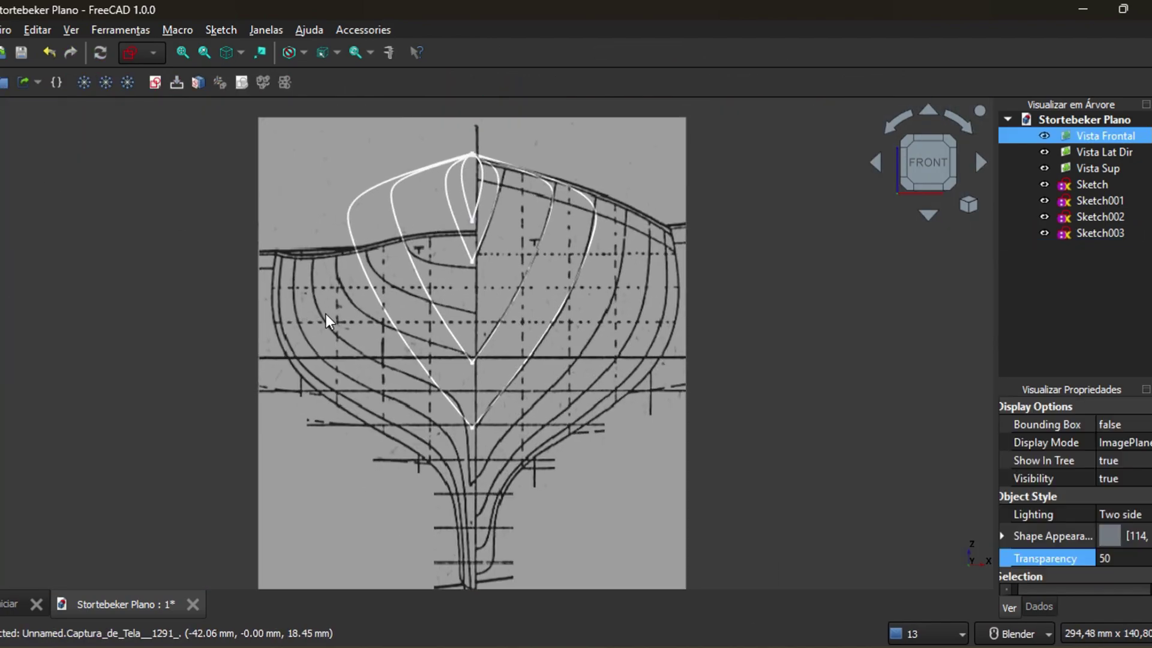
left_click(156, 83)
left_click(155, 82)
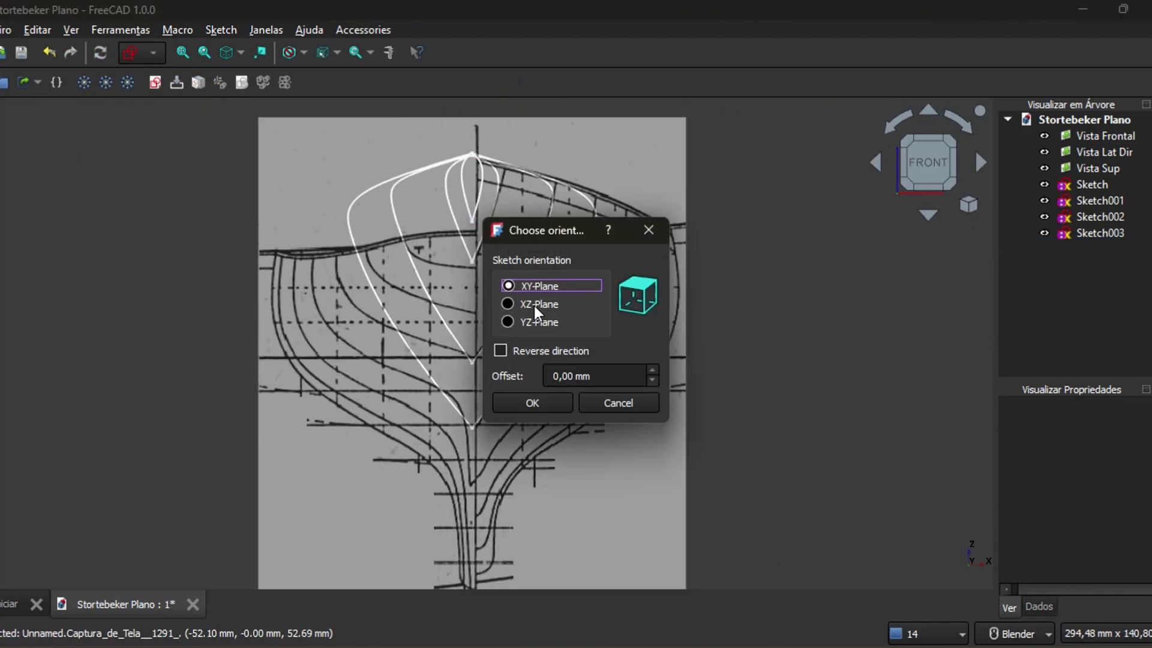
left_click(529, 401)
Draw a right-half B-spline with few control points in the 160 mm sketch, from the apex to the vertical axis
left_click(678, 270)
left_click(604, 426)
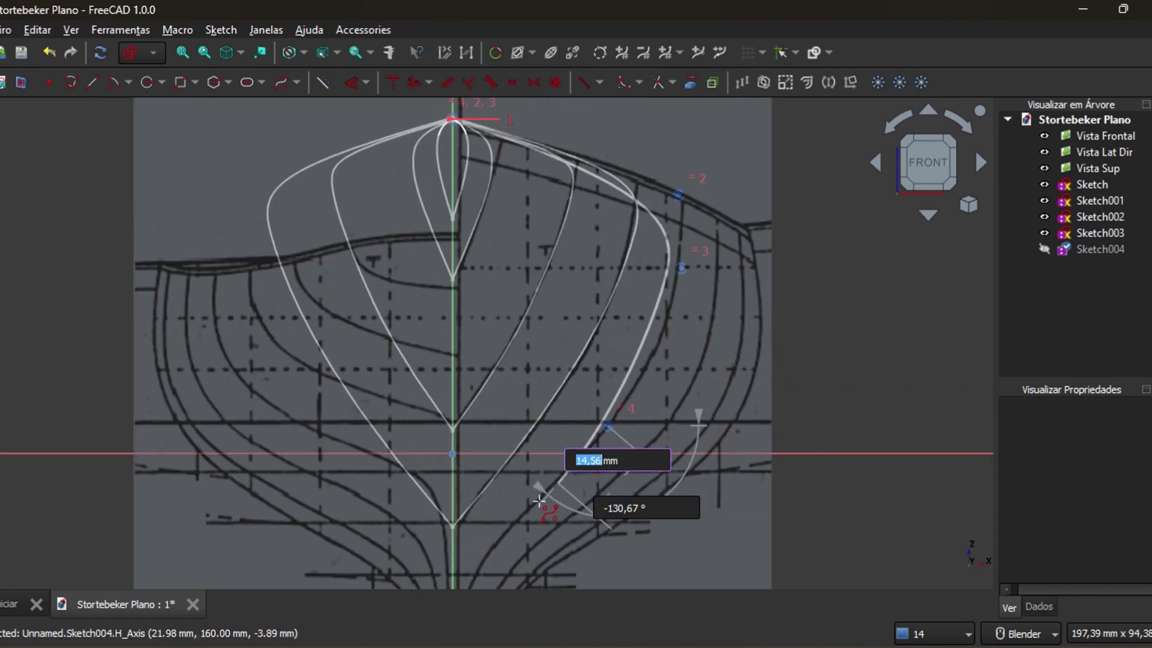
scroll(538, 488, "down", 1)
middle_click_drag(537, 488, 558, 357, "shift")
left_click(488, 463)
right_click(488, 463)
scroll(662, 413, "up", 1)
Shift the control points of the 160 mm section's right half outward to match the frame line on the plan
left_click_drag(649, 204, 681, 196)
left_click_drag(647, 280, 672, 281)
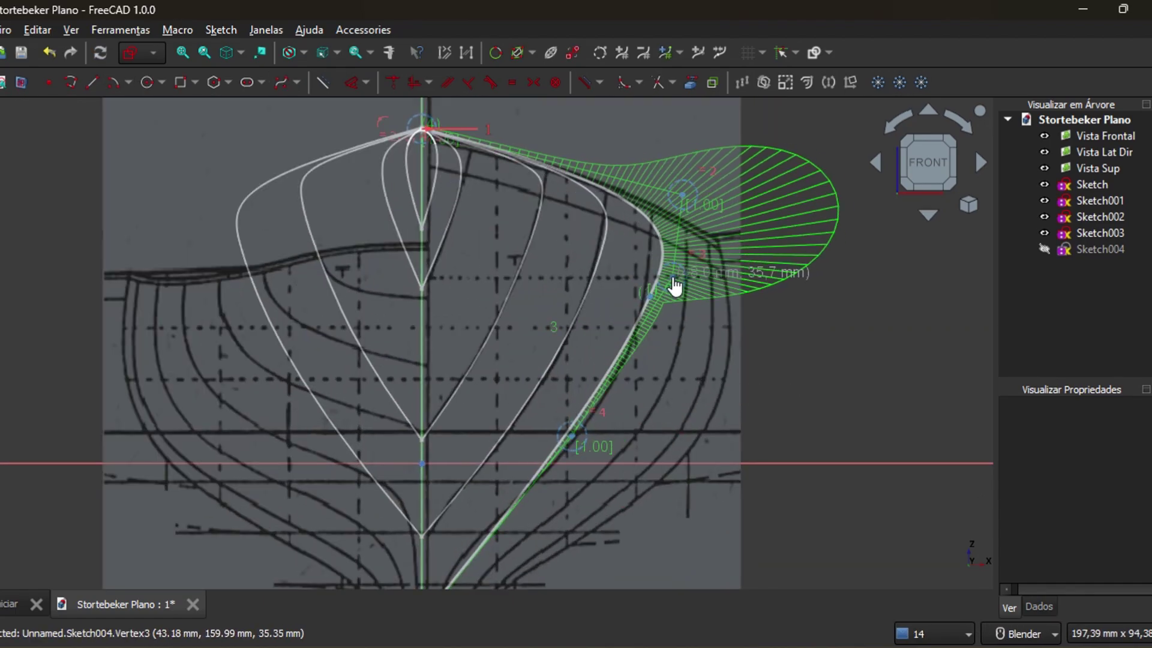
left_click_drag(574, 436, 594, 447)
left_click_drag(672, 280, 668, 244)
left_click_drag(681, 196, 661, 182)
middle_click_drag(643, 411, 673, 271, "shift")
left_click_drag(622, 307, 637, 300)
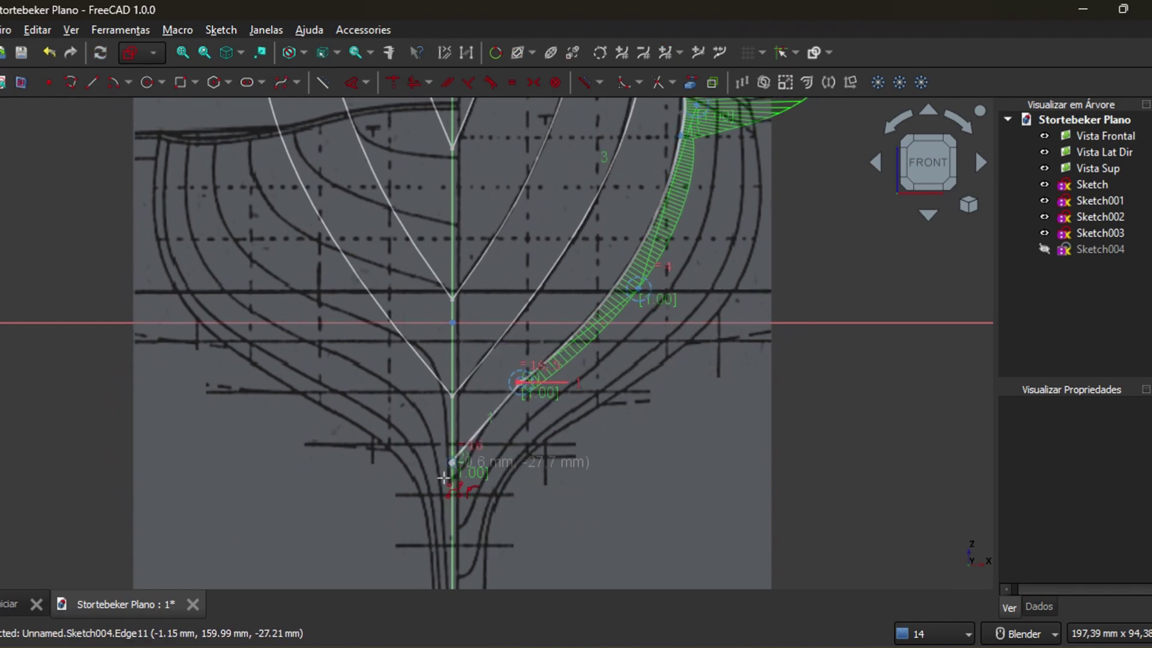
Reposition the lower end point and remaining control points of the 160 mm B-spline to fit the hull's lower curve
left_click_drag(456, 473, 492, 399)
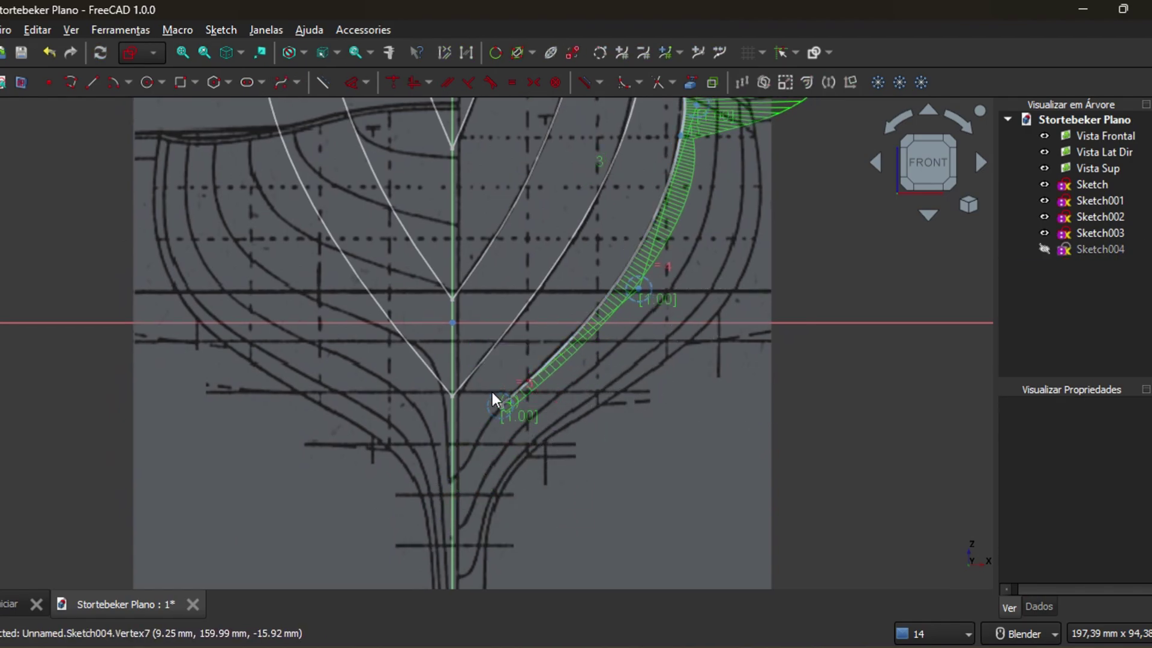
left_click_drag(454, 483, 454, 481)
left_click_drag(638, 289, 589, 337)
left_click_drag(668, 147, 660, 153)
middle_click_drag(659, 160, 588, 271, "shift")
left_click_drag(587, 265, 586, 275)
left_click_drag(625, 154, 639, 166)
left_click_drag(624, 217, 640, 217)
scroll(574, 503, "down", 1)
middle_click_drag(569, 503, 593, 375, "shift")
left_click_drag(513, 381, 597, 283)
scroll(681, 239, "down", 1)
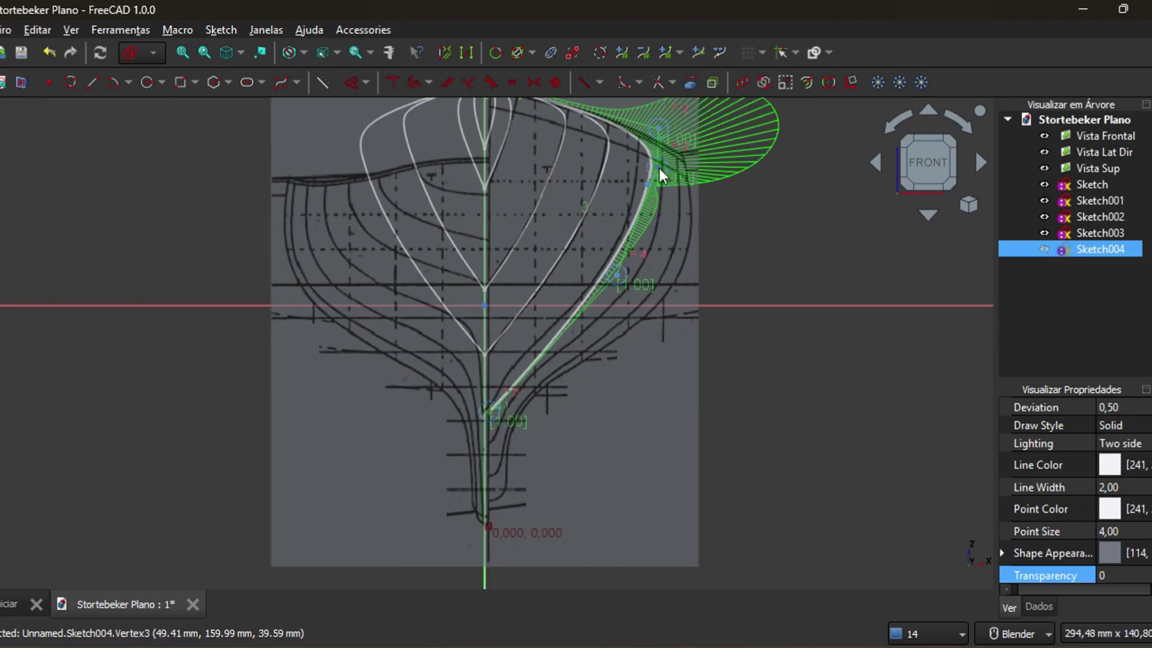
Undo the right-half B-spline and its control point adjustments in the 160 mm sketch
key("ctrl+z")
key("ctrl+z")
key("ctrl+z")
key("ctrl+z")
key("ctrl+z")
key("ctrl+z")
key("ctrl+z")
key("ctrl+z")
Redraw the right half of the 160 mm section as a B-spline with more control points, from the apex to the vertical axis
middle_click_drag(521, 404, 515, 490, "shift")
left_click(281, 82)
left_click(480, 165)
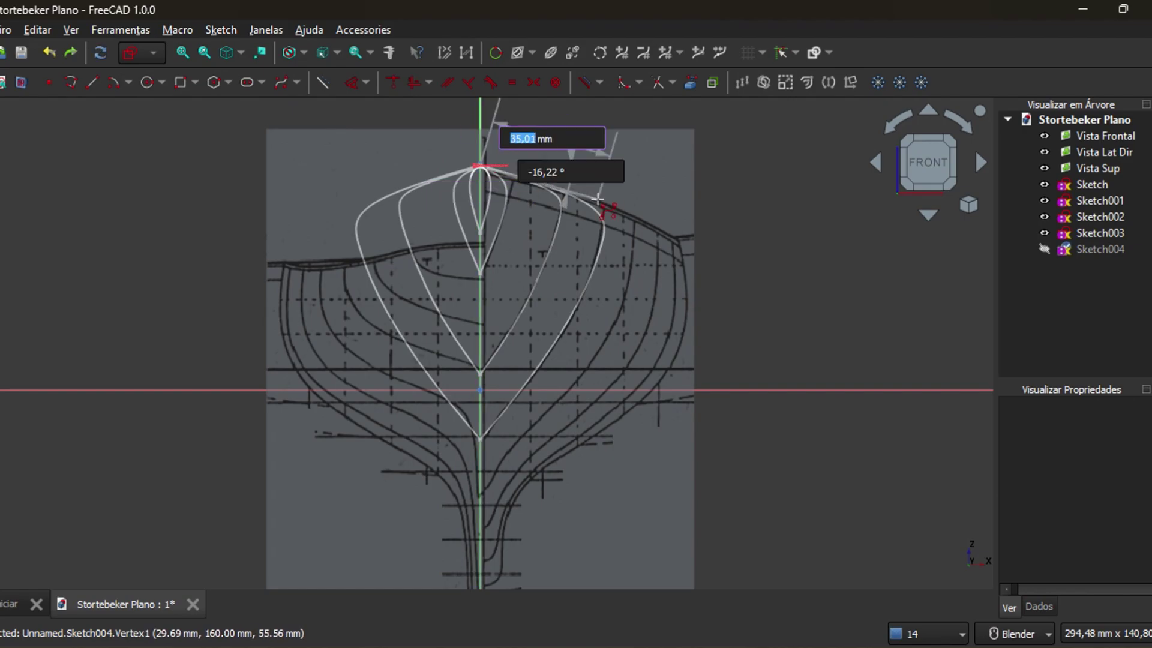
left_click(480, 492)
right_click(479, 492)
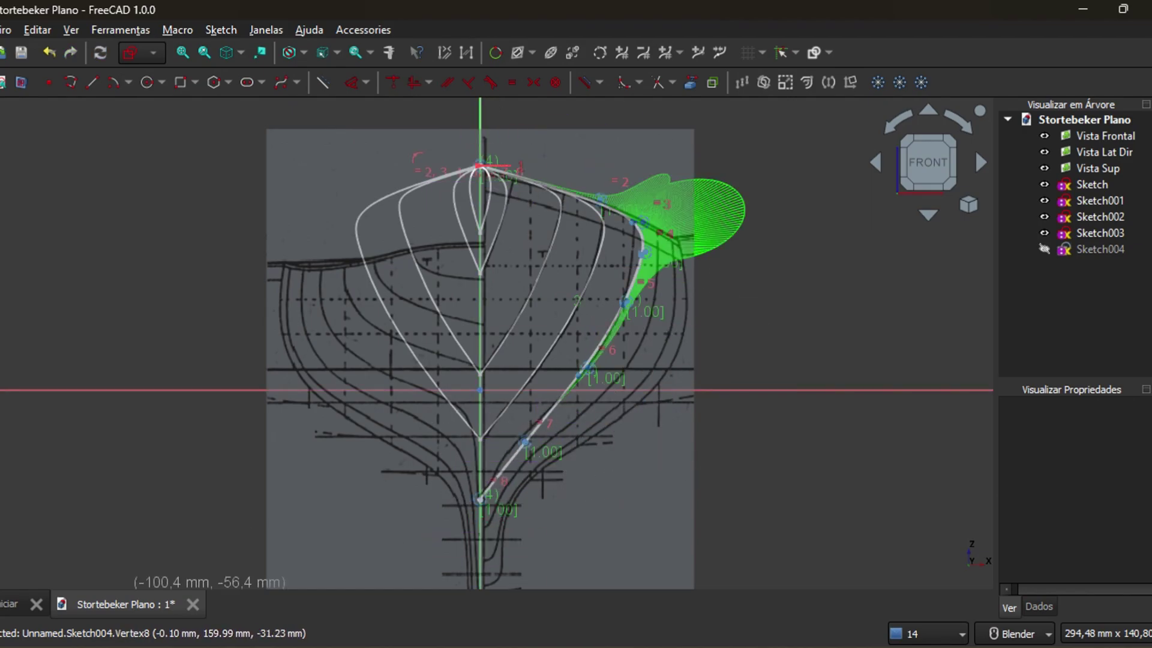
Finish editing the 160 mm hull section sketch
scroll(684, 470, "up", 1)
middle_click_drag(684, 470, 642, 397)
scroll(551, 455, "down", 4)
key("1")
scroll(563, 435, "up", 3)
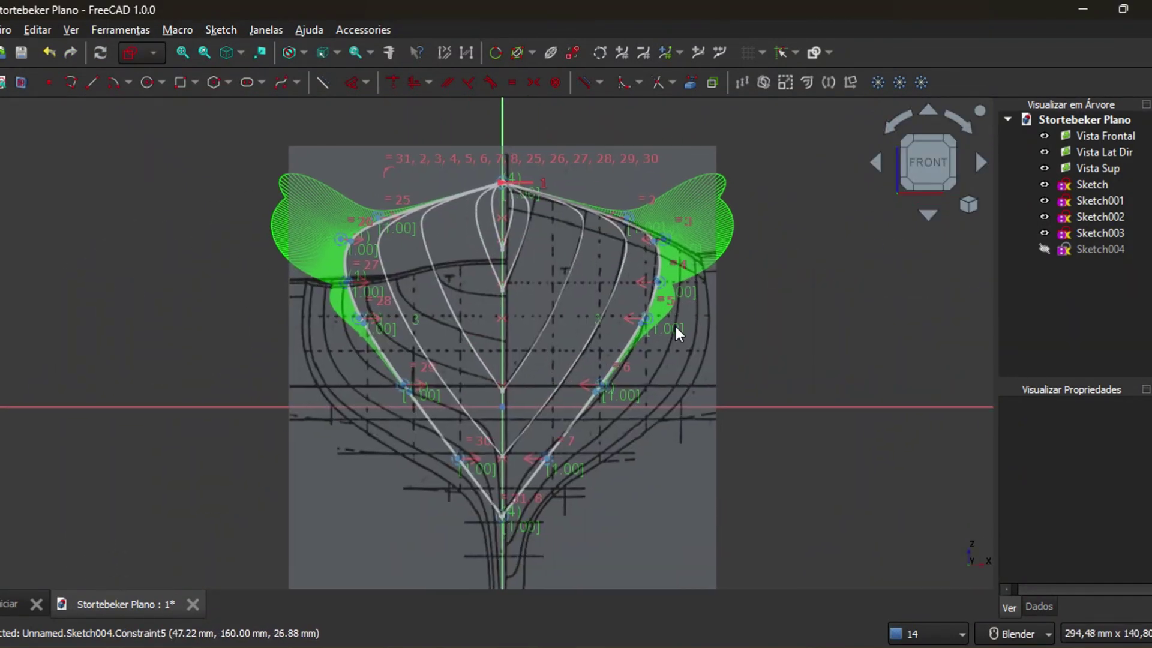
left_click(2, 82)
left_click(161, 200)
Create a new sketch on the XZ plane at a 200 mm offset and open it for editing
left_click(154, 82)
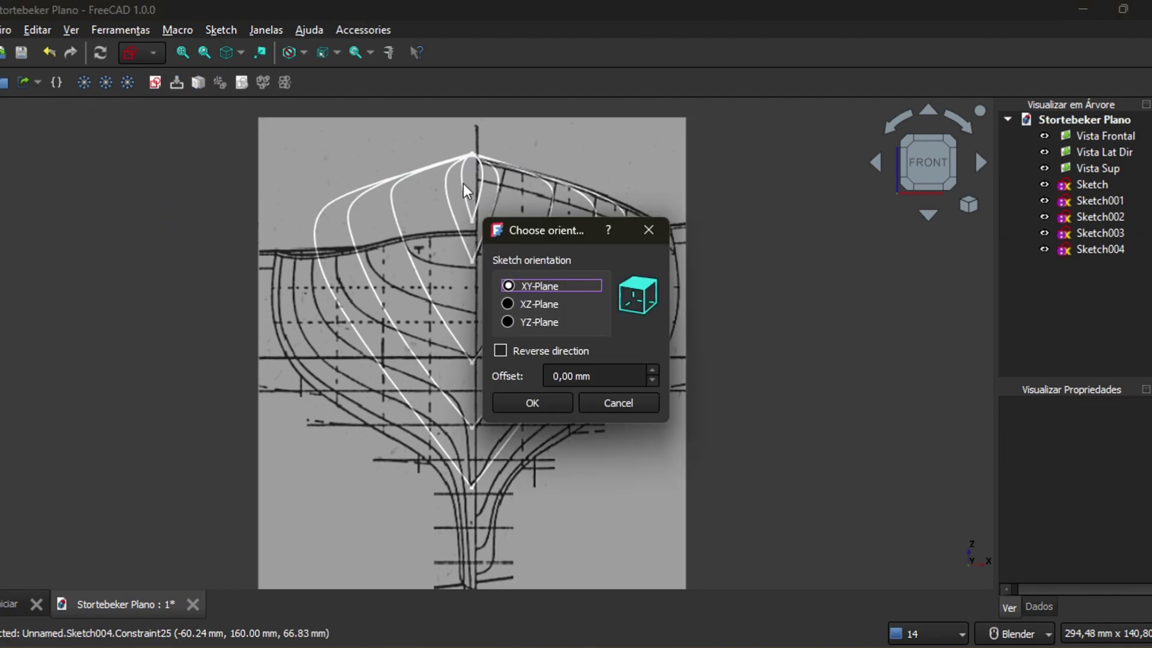
left_click(539, 304)
left_click(532, 403)
middle_click_drag(574, 422, 564, 466, "shift")
Draw a B-spline in the 200 mm sketch tracing the right half of the next hull frame, from the apex to the vertical axis
left_click(280, 82)
scroll(453, 210, "up", 6)
scroll(558, 162, "up", 4)
left_click(456, 215)
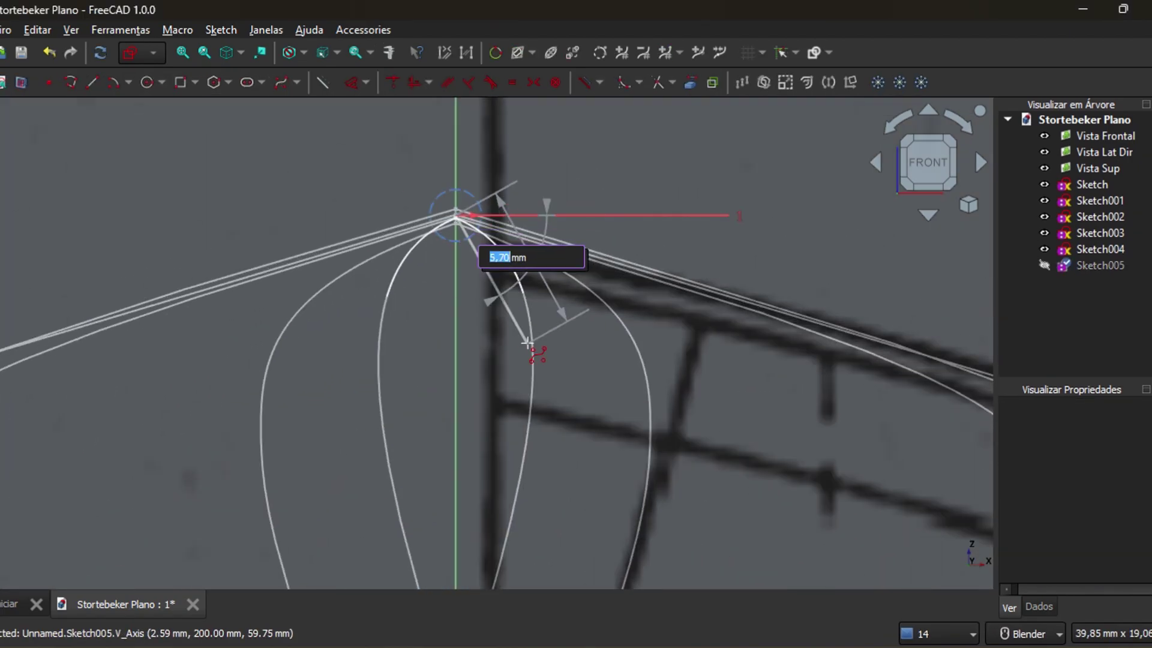
scroll(527, 342, "down", 5)
left_click(685, 391)
left_click(654, 484)
scroll(607, 328, "down", 2)
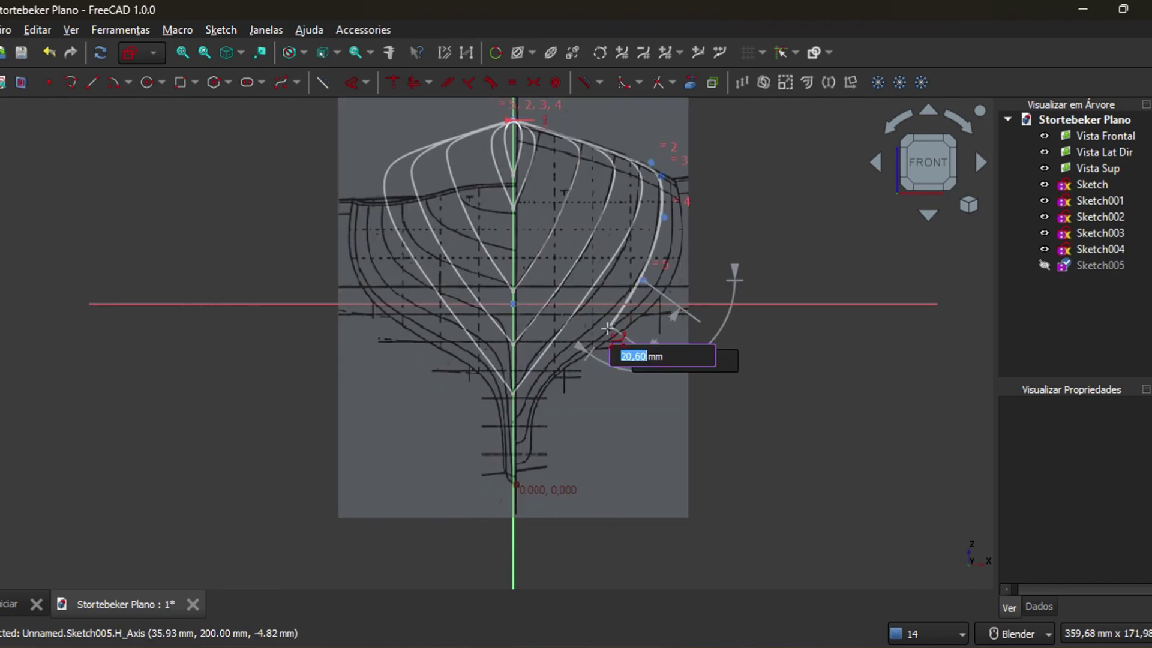
left_click(514, 416)
right_click(526, 416)
scroll(570, 433, "up", 1)
middle_click_drag(569, 434, 565, 570, "shift")
scroll(676, 258, "up", 2)
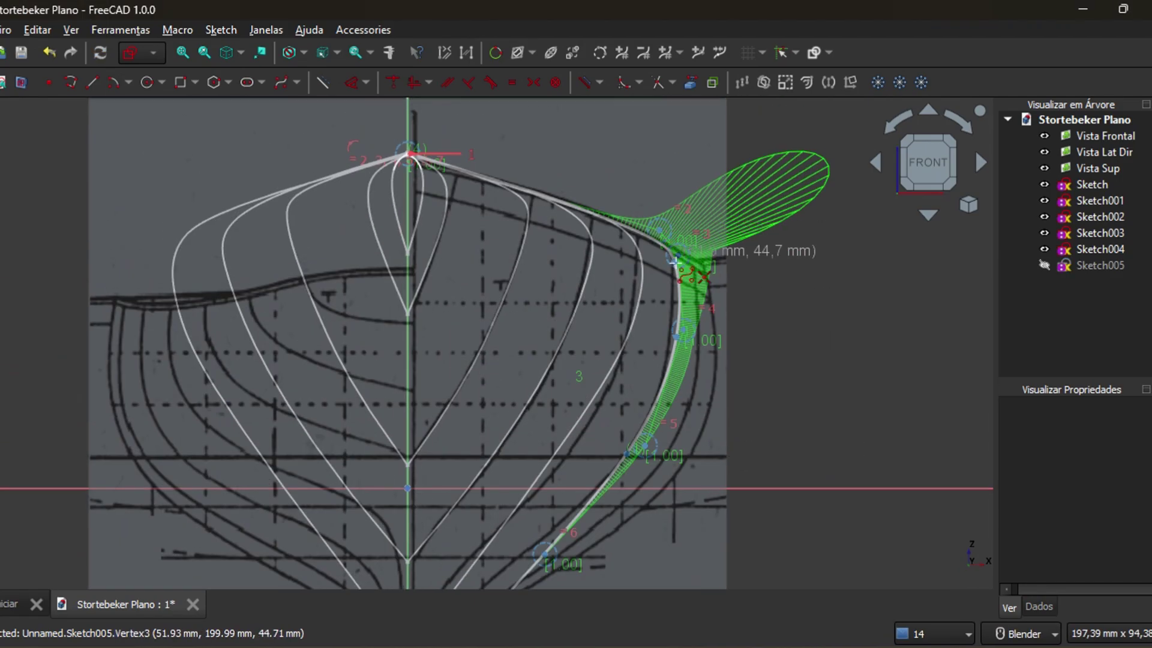
scroll(666, 399, "down", 2)
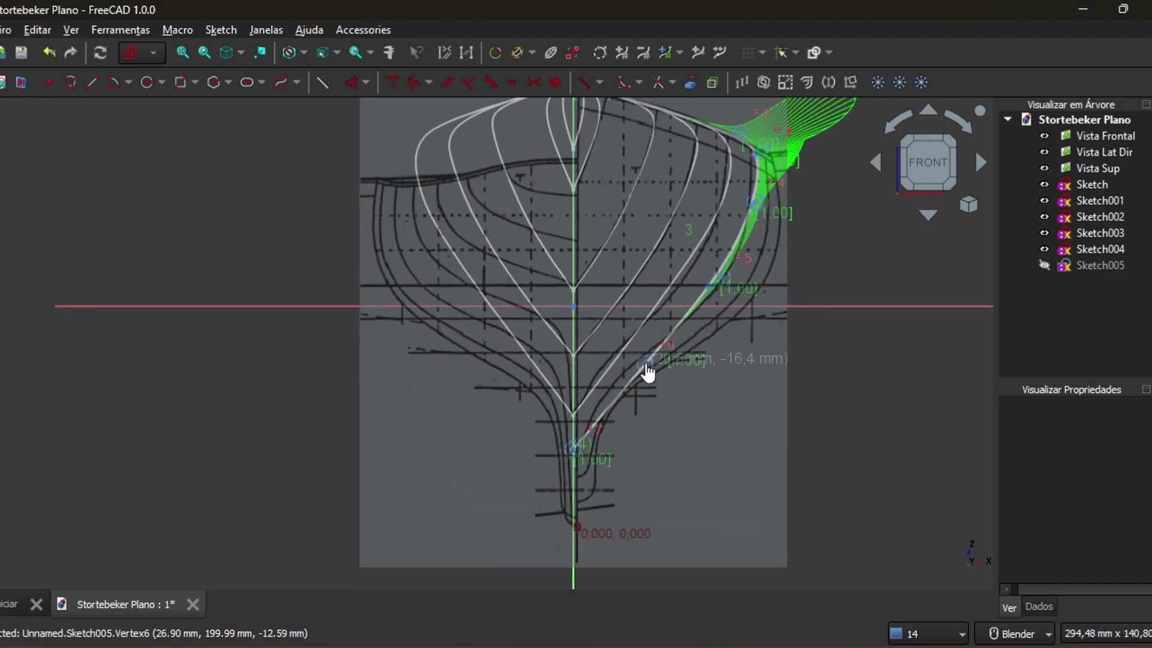
Draw the left-half B-spline of the 200 mm section, from the apex down to the lower end point on the vertical axis
middle_click_drag(719, 405, 724, 472, "shift")
left_click(280, 82)
scroll(580, 139, "up", 10)
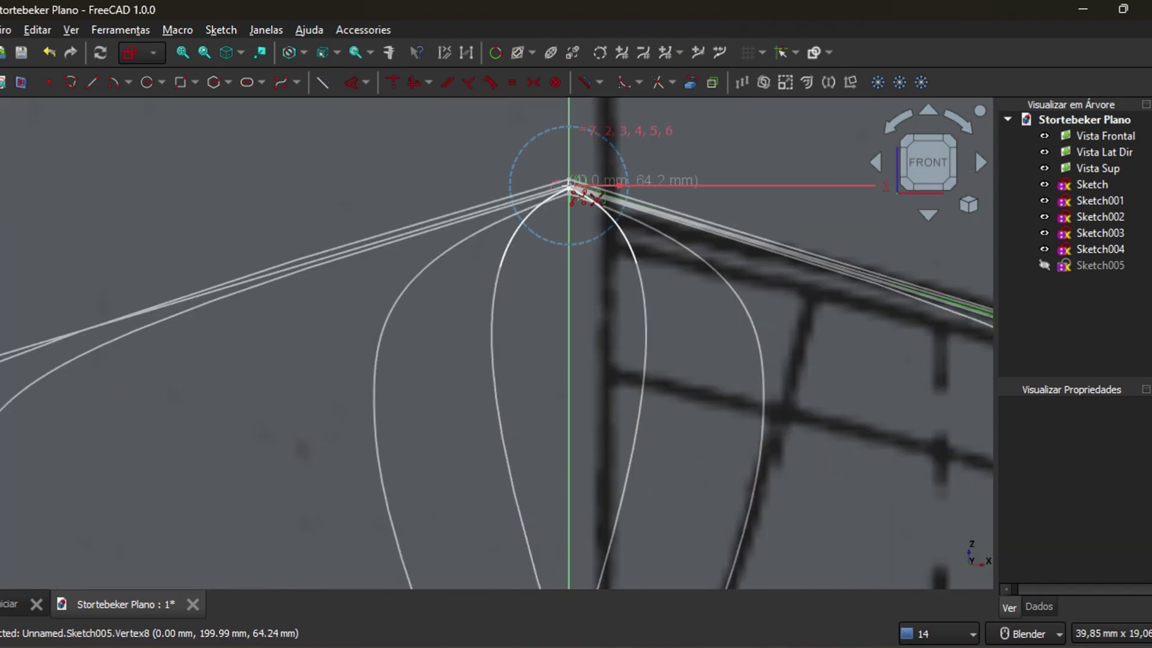
left_click(570, 183)
scroll(326, 288, "down", 6)
left_click(57, 367)
scroll(399, 257, "up", 9)
left_click(399, 257)
scroll(96, 351, "down", 6)
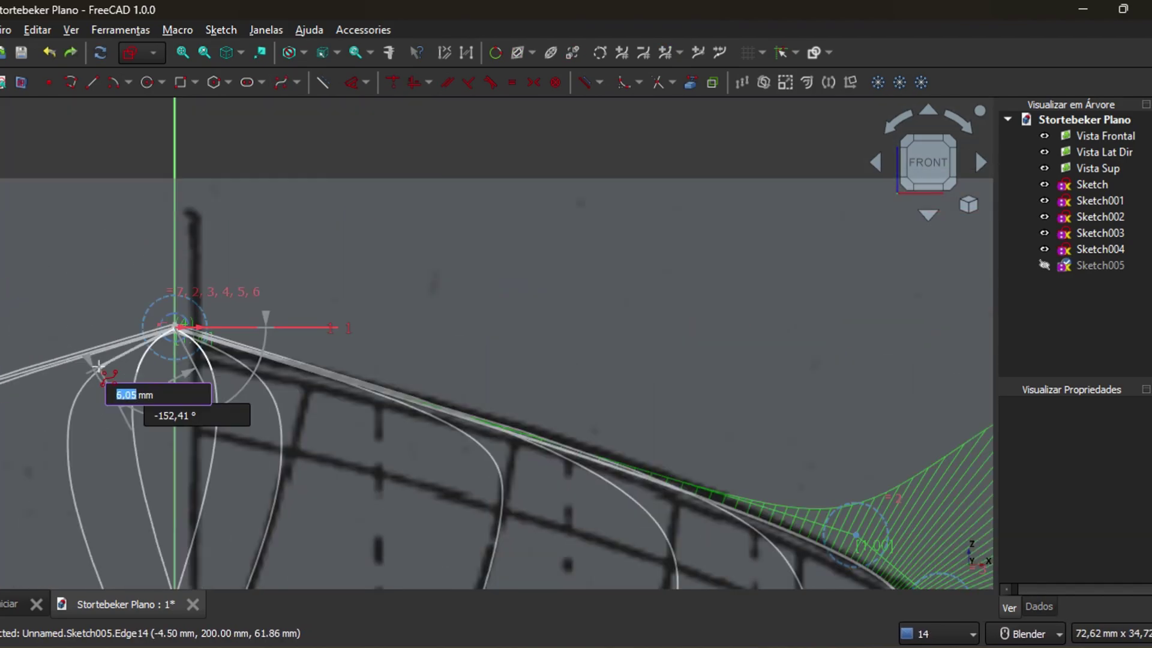
middle_click_drag(96, 351, 427, 264, "shift")
scroll(427, 264, "down", 4)
left_click(147, 352)
left_click(112, 383)
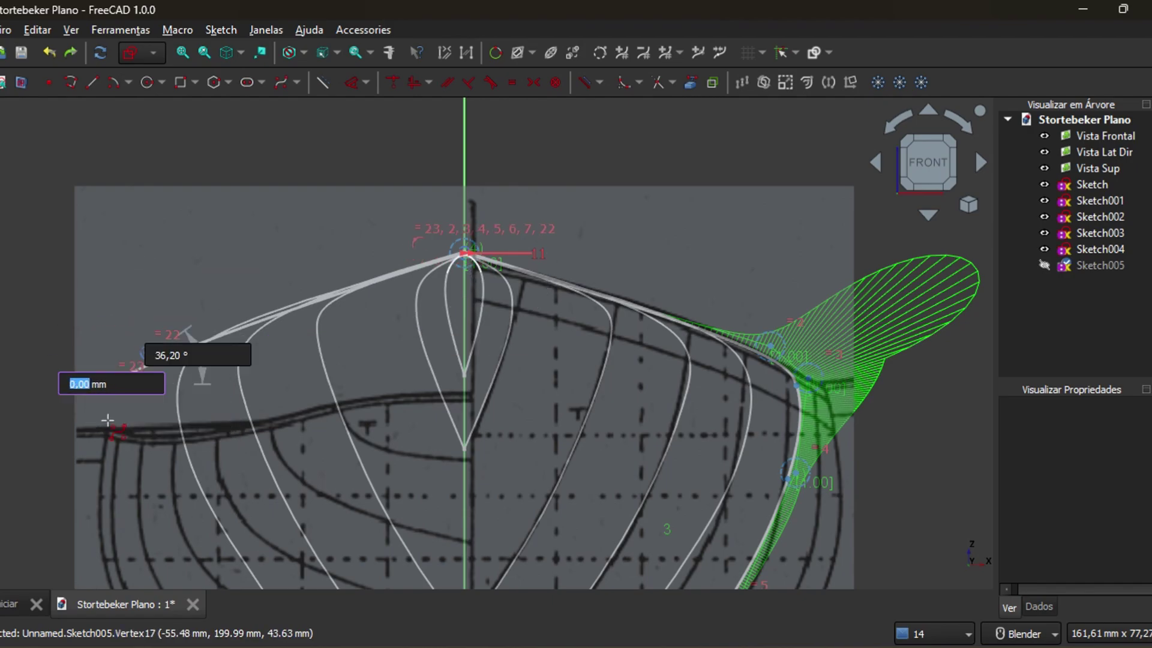
scroll(117, 478, "down", 2)
middle_click_drag(118, 478, 276, 248, "shift")
left_click(275, 247)
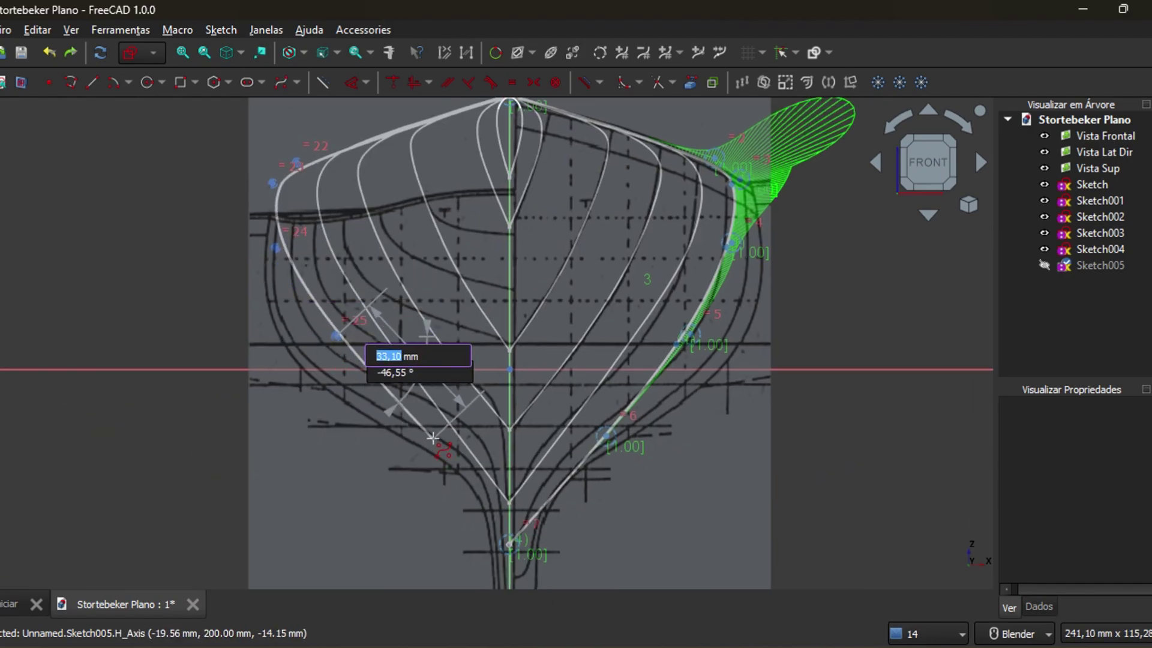
left_click(509, 544)
right_click(624, 522)
Constrain the two topmost pairs of control points in the 200 mm section symmetric about the vertical axis
left_click(674, 243)
scroll(138, 204, "up", 3)
left_click(367, 280)
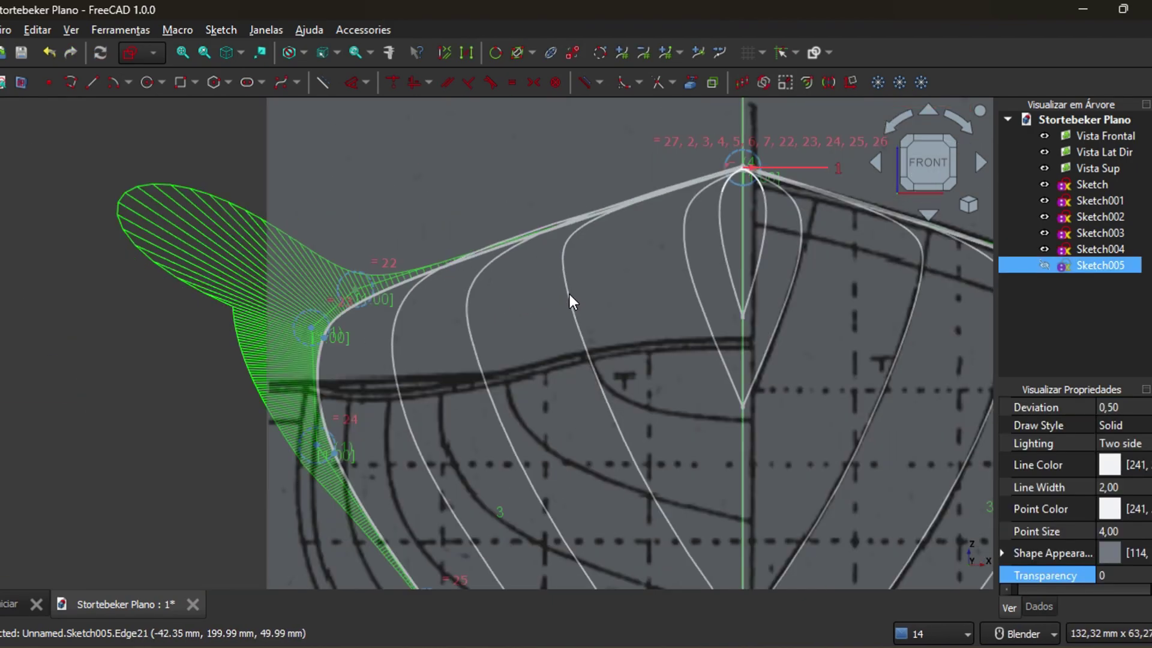
scroll(634, 345, "down", 3)
left_click(694, 372)
key("s")
scroll(537, 390, "up", 5)
left_click(314, 224)
scroll(313, 224, "down", 3)
left_click(773, 228)
left_click(427, 327)
key("s")
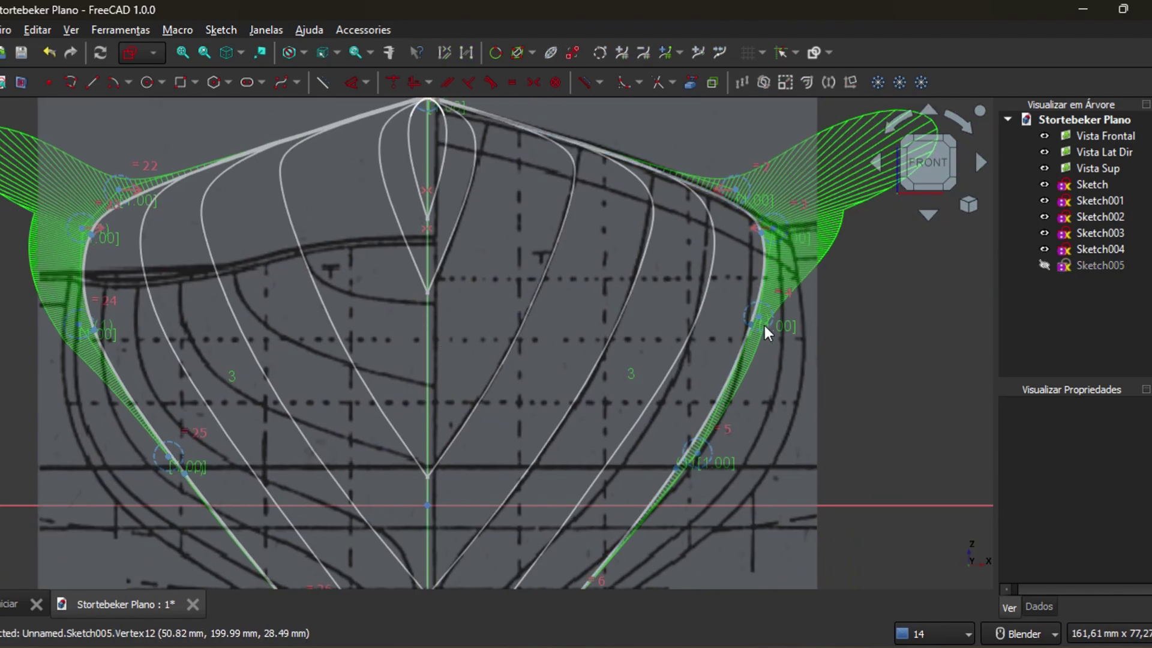
Constrain the third and fourth pairs of control points in the 200 mm section symmetric about the vertical axis
left_click(761, 320)
left_click(78, 324)
left_click(426, 339)
key("s")
scroll(512, 383, "down", 1)
middle_click_drag(512, 383, 542, 262, "shift")
left_click(260, 322)
left_click(692, 320)
left_click(472, 388)
key("s")
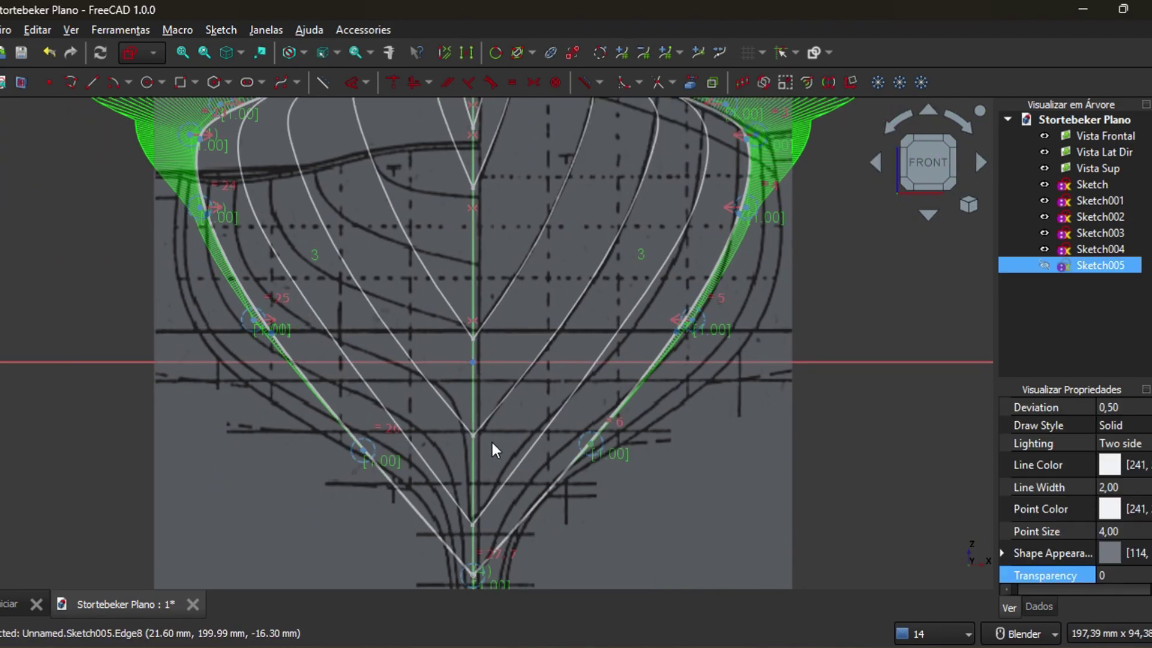
Constrain the lowest control-point pair symmetric, fix the 200 mm section's lower end point onto the vertical axis, and close the sketch
middle_click_drag(543, 378, 594, 160, "shift")
scroll(594, 160, "up", 1)
left_click(509, 404)
left_click(509, 467)
key("o")
scroll(534, 462, "down", 5)
middle_click_drag(589, 458, 541, 486, "shift")
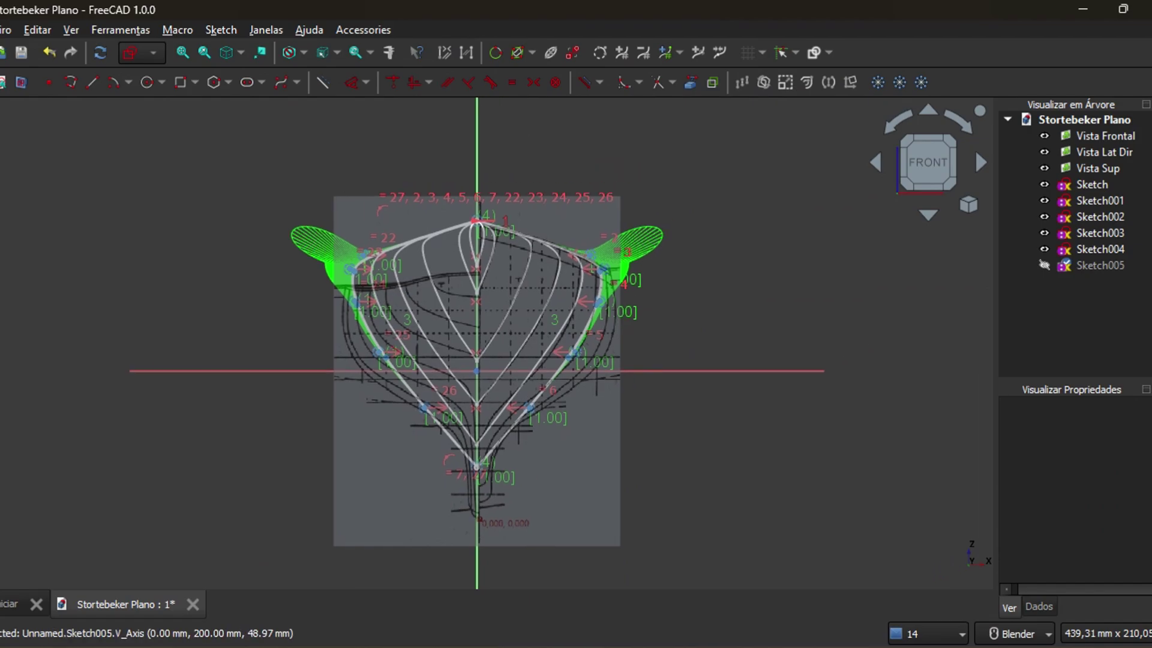
key("Escape")
Create a new sketch on the XZ plane at a 240 mm offset and open it for editing
left_click(155, 83)
double_click(567, 375)
left_click(530, 402)
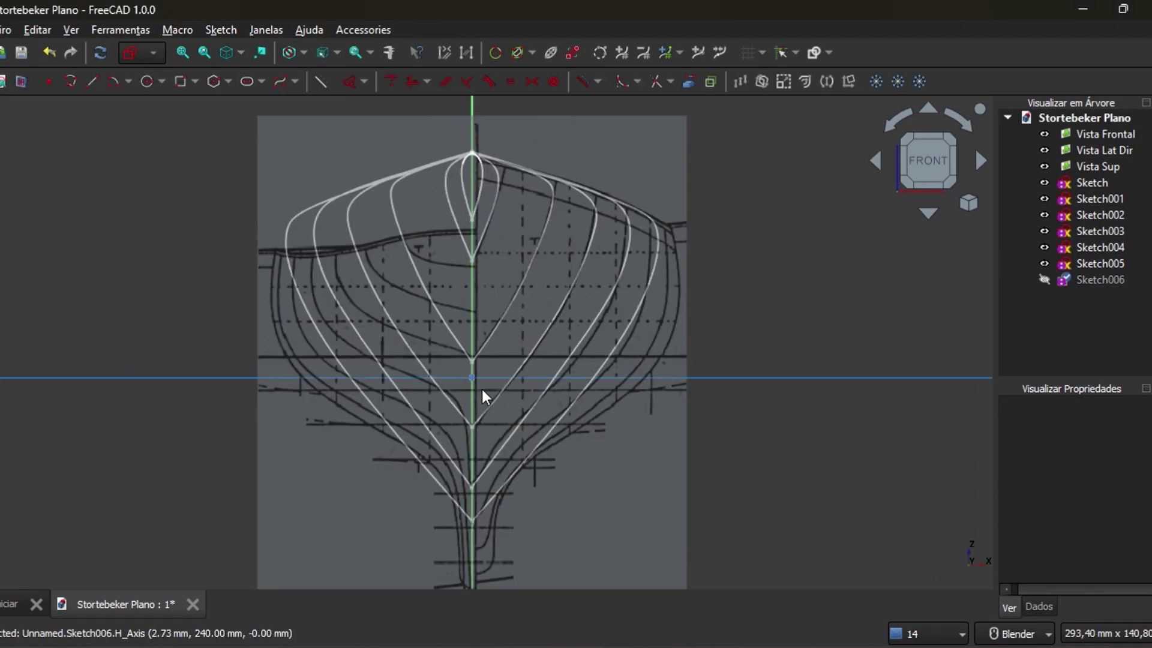
Draw a B-spline in the 240 mm sketch tracing the right half of the next frame, from the apex to the vertical axis
left_click(277, 81)
scroll(476, 139, "up", 10)
left_click(445, 246)
scroll(558, 340, "down", 11)
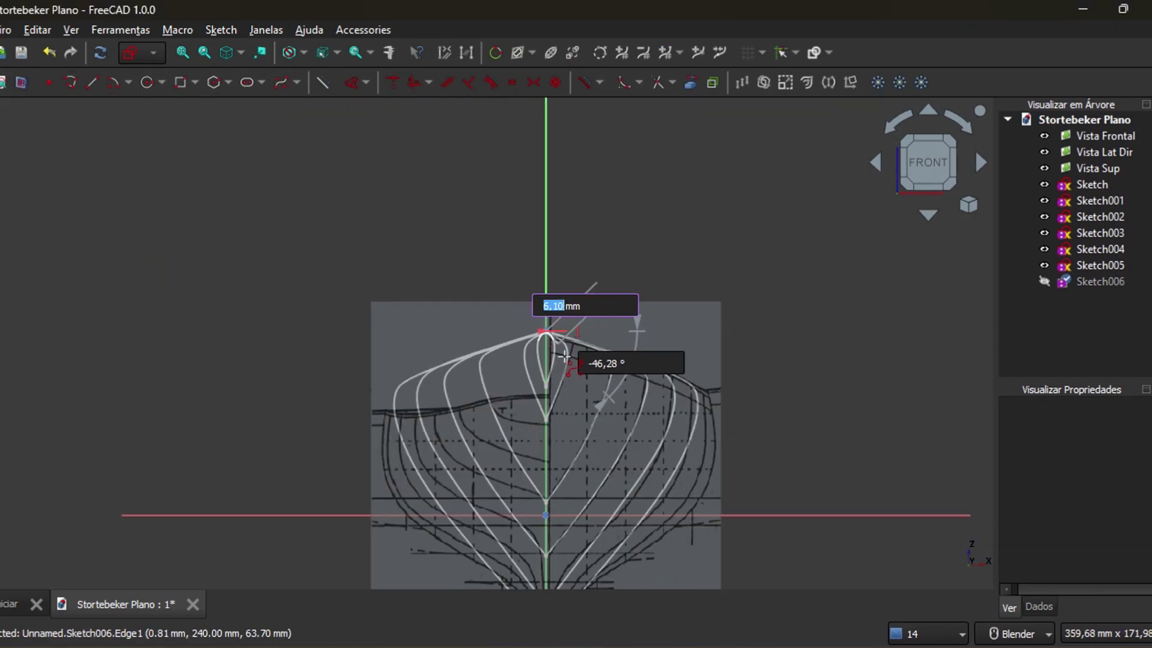
middle_click_drag(559, 342, 444, 152, "shift")
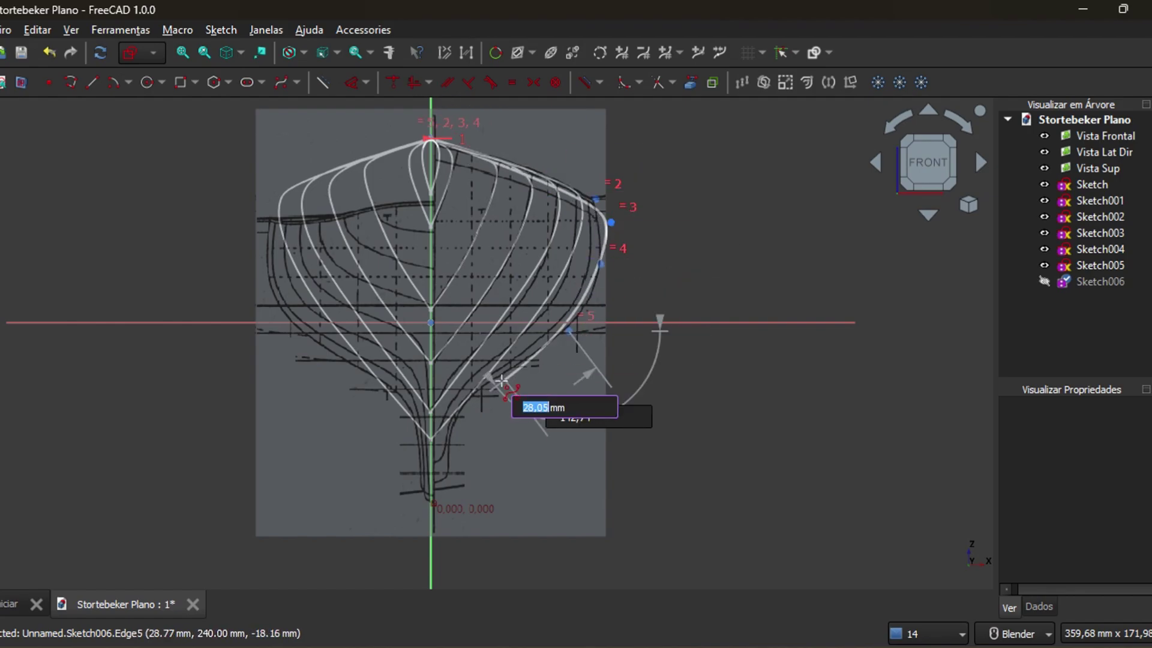
right_click(450, 484)
scroll(632, 302, "up", 1)
middle_click_drag(632, 302, 635, 419, "shift")
right_click(635, 420)
Reposition the control points of the right-half B-spline so the curve follows the frame line on the plan
scroll(578, 314, "up", 3)
left_click_drag(599, 267, 612, 255)
left_click_drag(633, 331, 607, 314)
left_click_drag(614, 423, 612, 439)
middle_click_drag(590, 516, 646, 321, "shift")
left_click_drag(597, 375, 553, 396)
middle_click_drag(528, 444, 661, 287, "shift")
Draw the left-half B-spline of the 240 mm section, from the apex down to the lower end point on the vertical axis
scroll(652, 444, "down", 4)
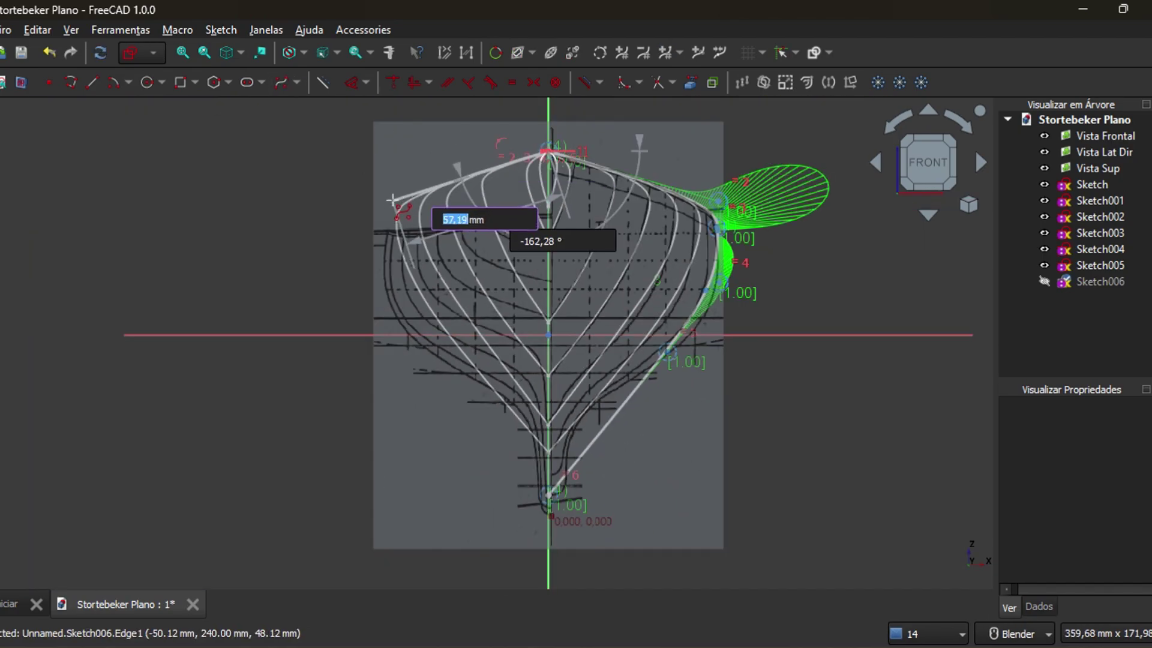
left_click(548, 495)
right_click(586, 508)
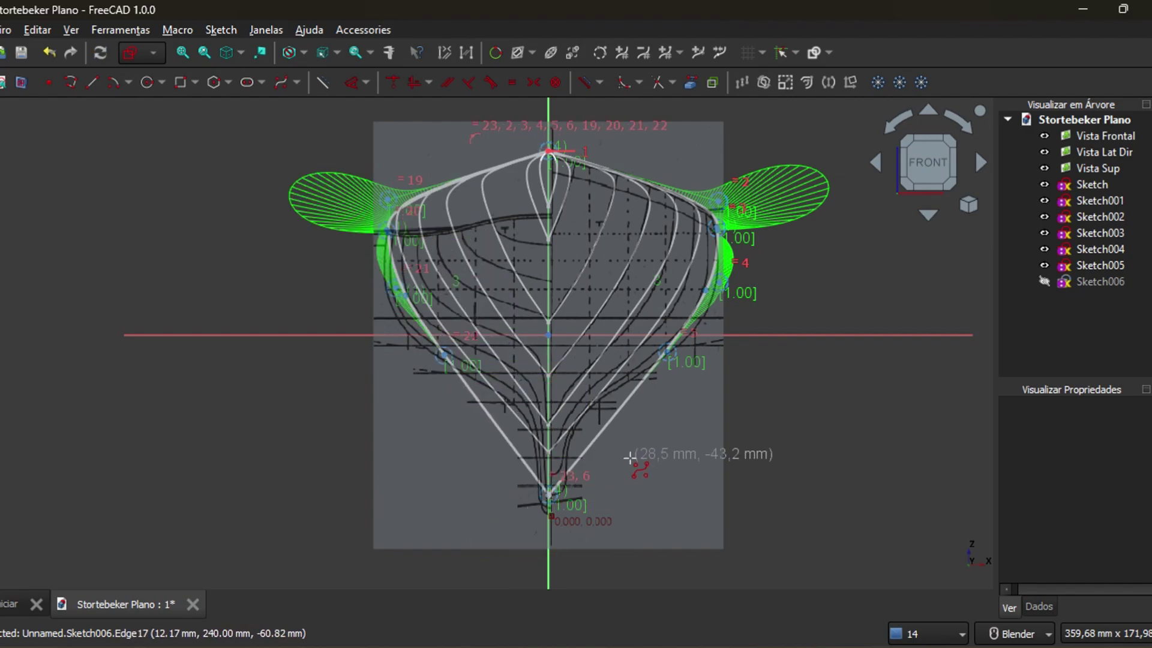
Constrain the two topmost pairs of control points in the 240 mm section symmetric about the vertical axis
left_click(387, 201)
left_click(718, 201)
left_click(548, 264)
left_click(533, 82)
scroll(386, 235, "up", 5)
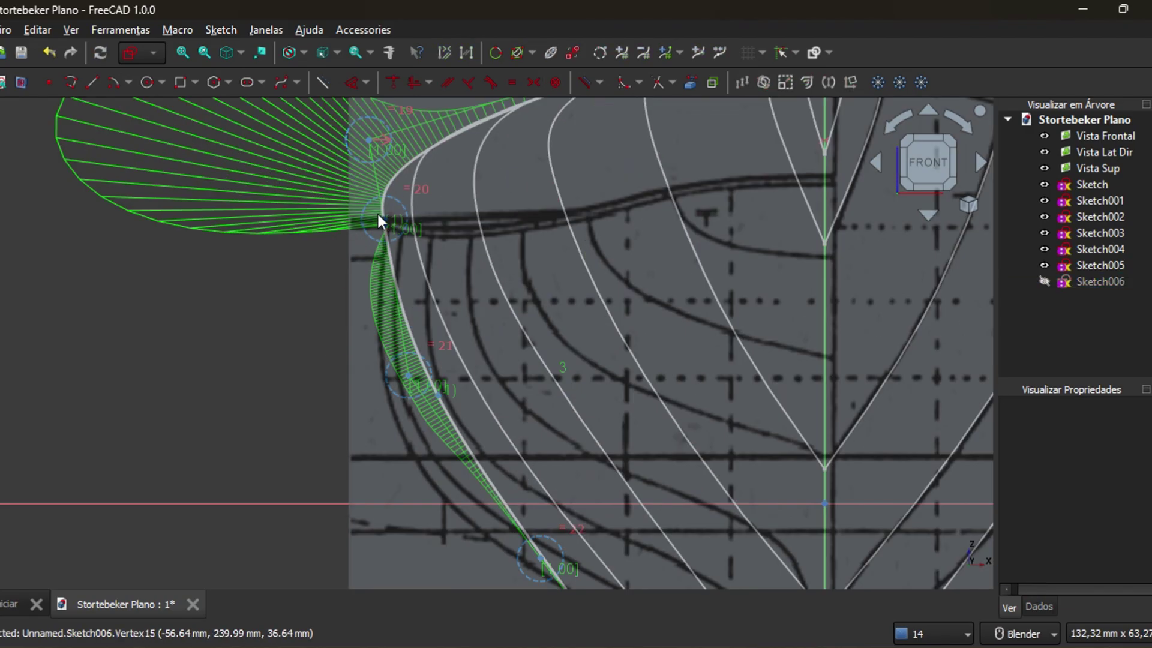
left_click(387, 221)
middle_click_drag(828, 372, 603, 383, "shift")
scroll(603, 383, "down", 1)
left_click(762, 341)
left_click(455, 402)
left_click(534, 82)
Constrain the third pair of control points in the 240 mm section symmetric about the vertical axis
middle_click_drag(564, 430, 632, 340, "shift")
left_click(244, 360)
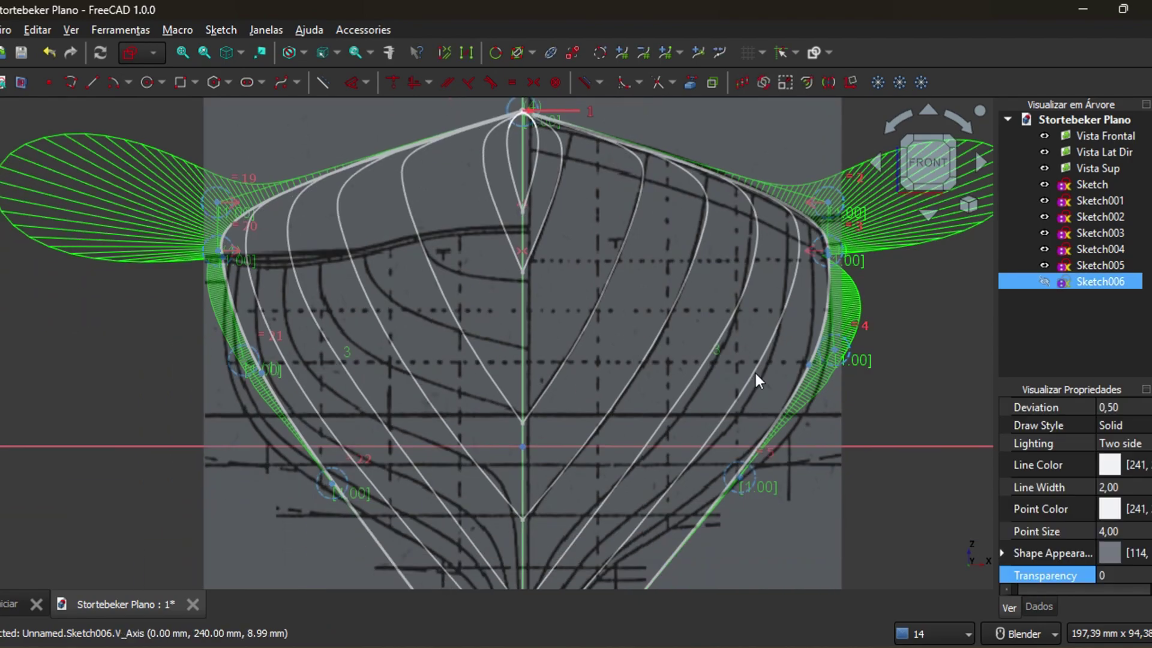
left_click(833, 350)
left_click(522, 384)
left_click(533, 82)
Constrain the lowest pair of control points in the 240 mm section symmetric about the vertical axis
left_click(640, 445)
middle_click_drag(639, 442, 629, 309, "shift")
key("s")
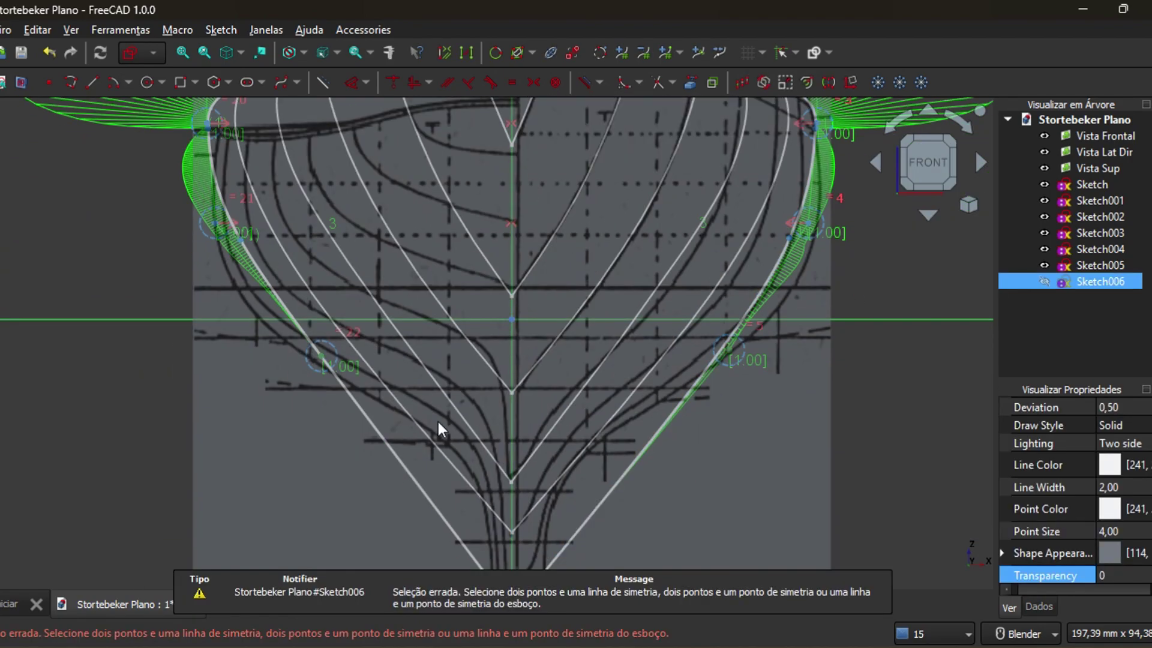
scroll(643, 422, "down", 2)
scroll(694, 435, "up", 4)
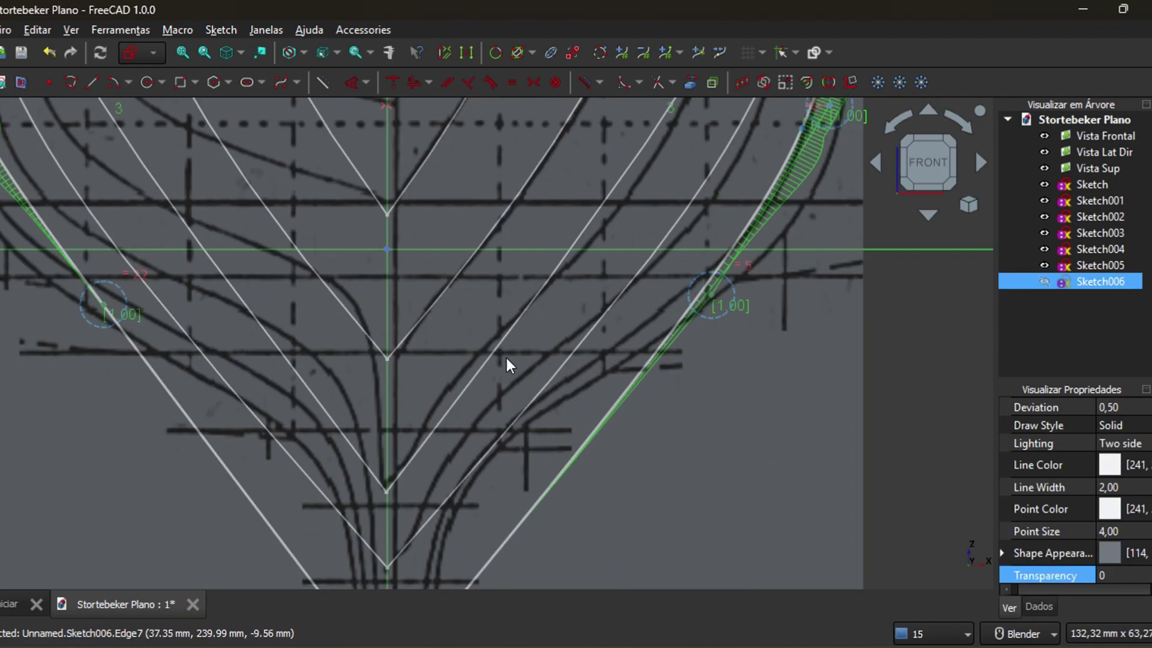
left_click(689, 377)
left_click(711, 295)
left_click(102, 304)
left_click(389, 312)
left_click(533, 82)
Constrain the lower end point of the 240 mm section onto the vertical axis and close the sketch in front view
scroll(680, 471, "down", 2)
middle_click_drag(681, 473, 660, 335, "shift")
scroll(464, 476, "up", 4)
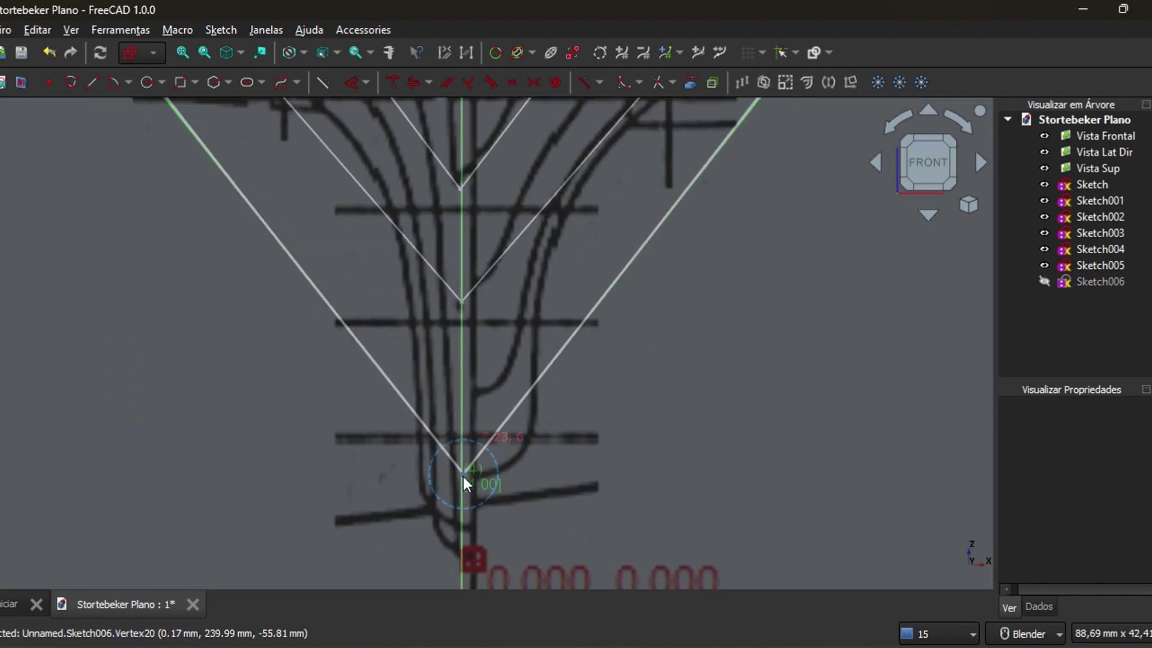
left_click(463, 472)
left_click(462, 420)
left_click(392, 82)
scroll(645, 457, "down", 7)
mouse_move(798, 384)
middle_mouse_down()
mouse_move(694, 388)
mouse_move(936, 383)
mouse_move(779, 388)
mouse_move(807, 386)
middle_mouse_up()
left_click(928, 162)
left_click(1, 83)
Create a new sketch on the XZ plane at a 280 mm offset
left_click(155, 82)
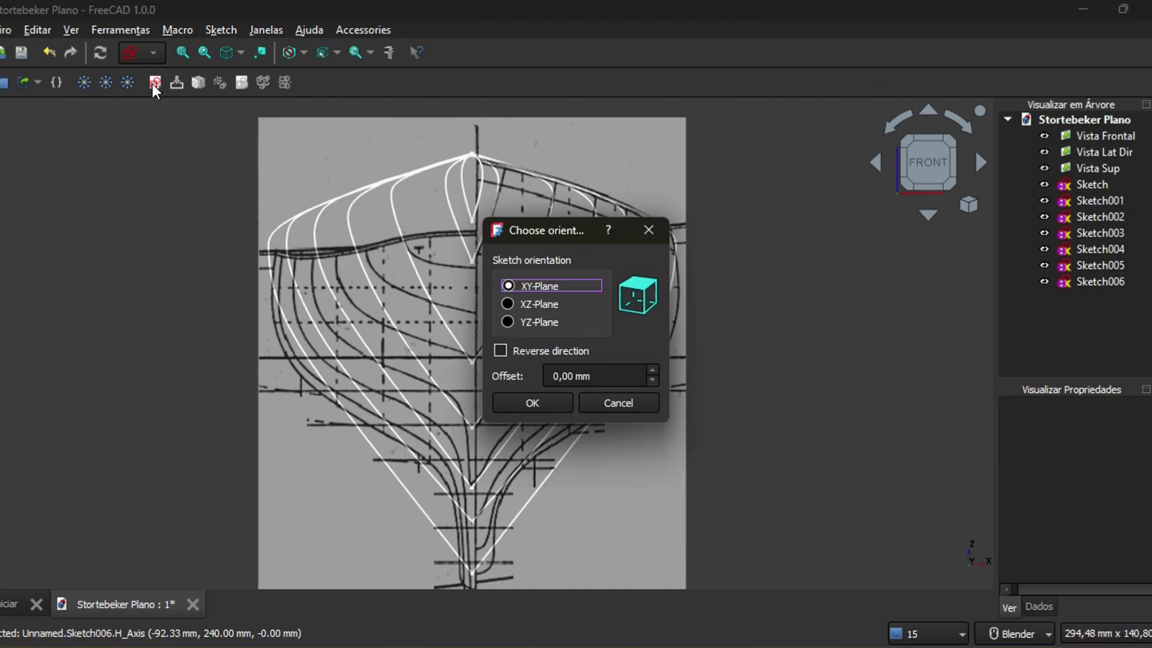
left_click_drag(548, 239, 783, 261)
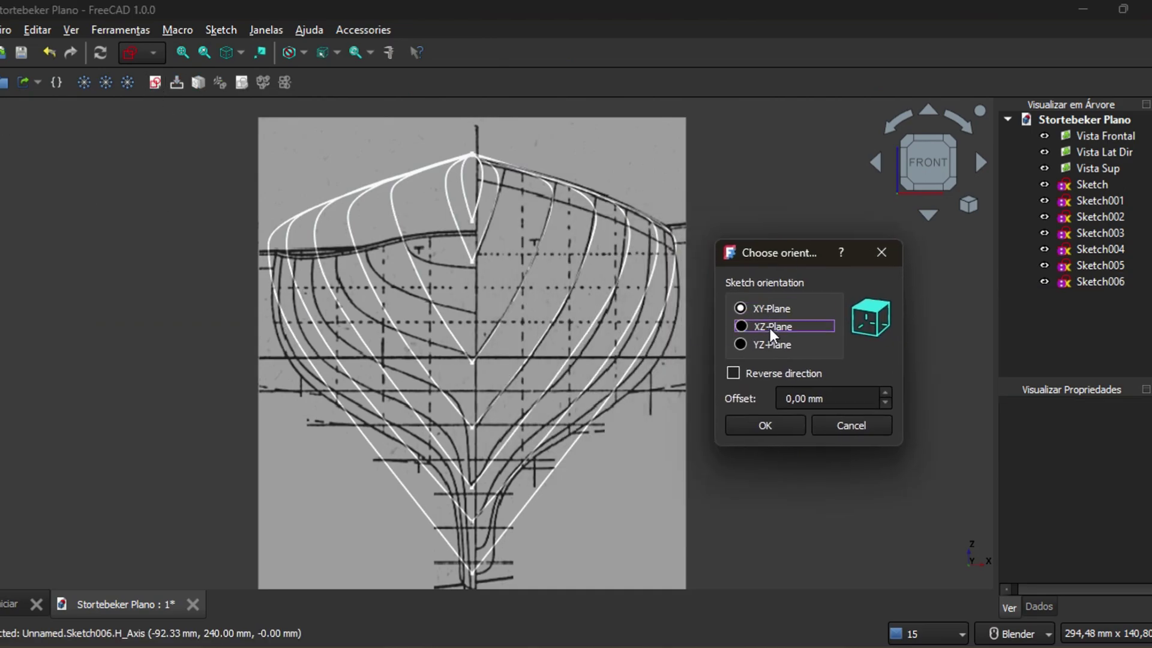
type("280")
key("Return")
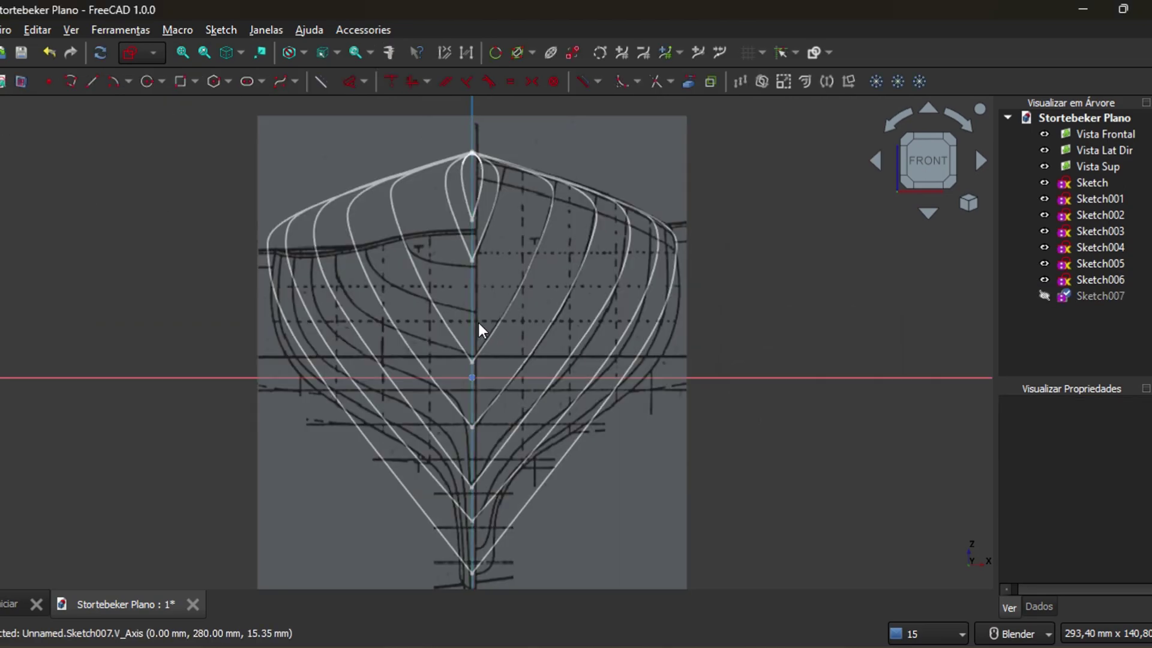
Trace the left half of the 280 mm section with a B-spline along the deck line and hull side to the vertical axis
left_click(297, 81)
scroll(474, 228, "up", 5)
left_click(360, 231)
left_click(241, 252)
left_click(128, 284)
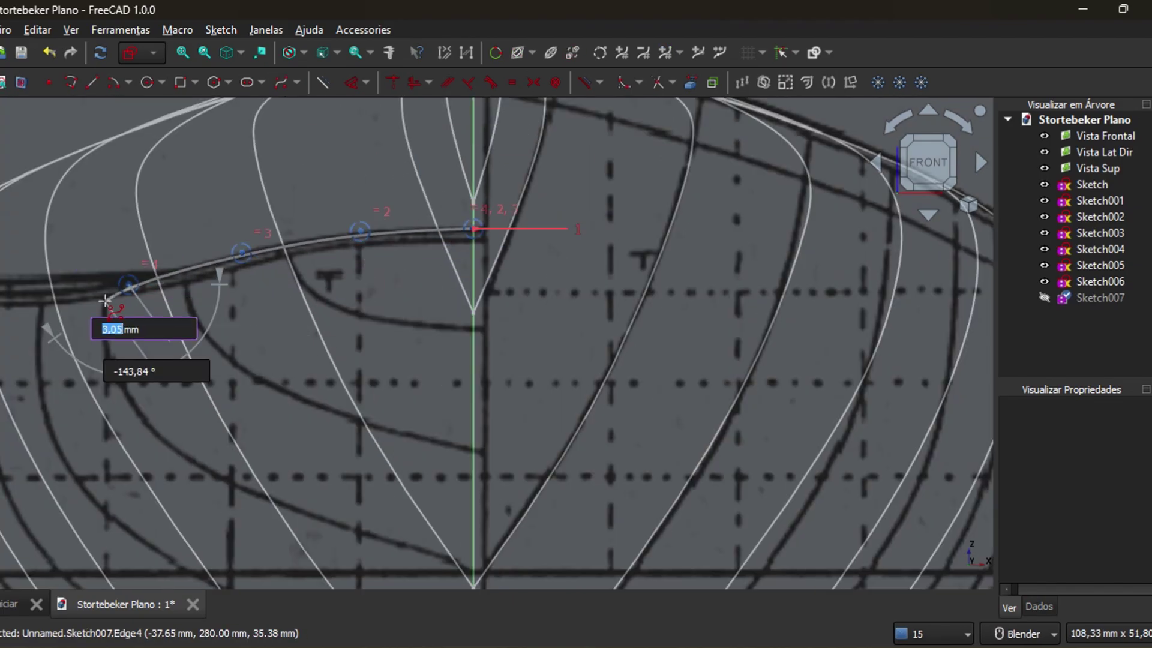
middle_click_drag(110, 295, 465, 289, "shift")
left_click(408, 292)
left_click(332, 288)
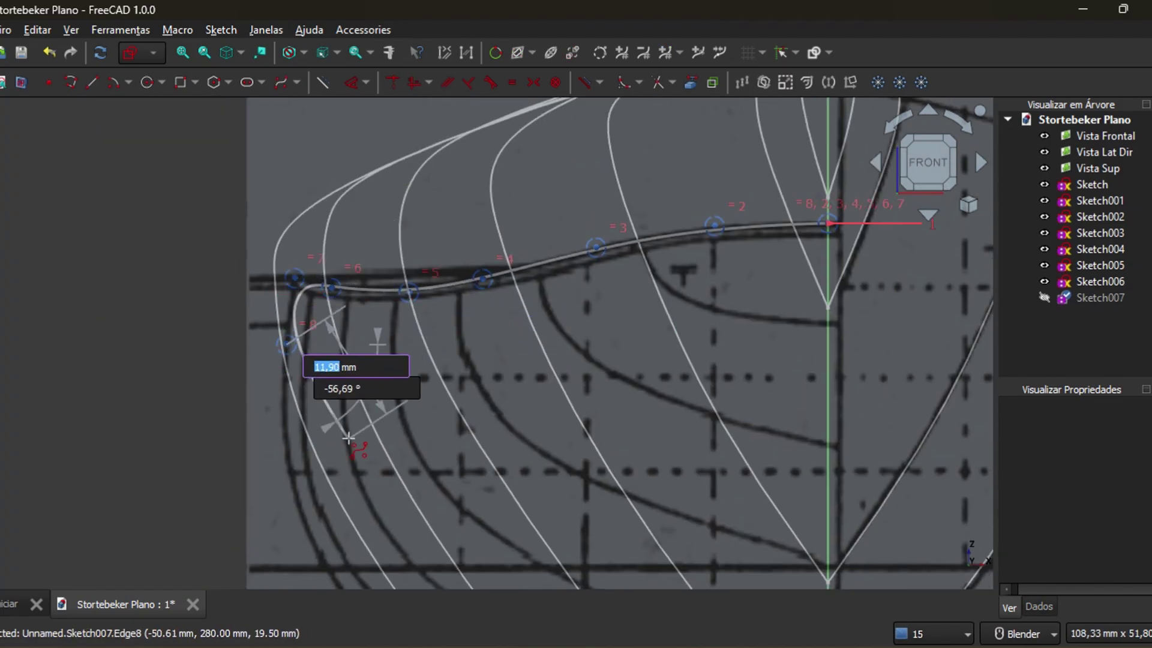
middle_click_drag(348, 439, 296, 265, "shift")
left_click(250, 364)
left_click(398, 513)
middle_click_drag(513, 543, 281, 266, "shift")
scroll(504, 534, "down", 2)
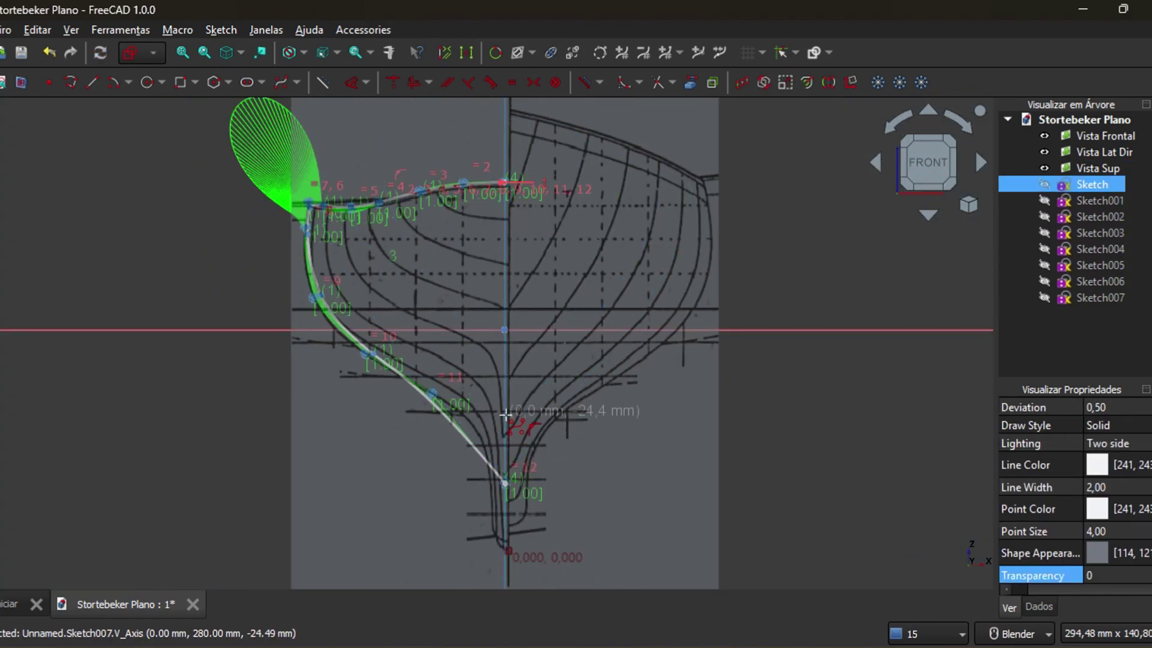
Draw the right-half B-spline of the 280 mm section, from the deck's centre point around to the lower end point
scroll(505, 413, "up", 2)
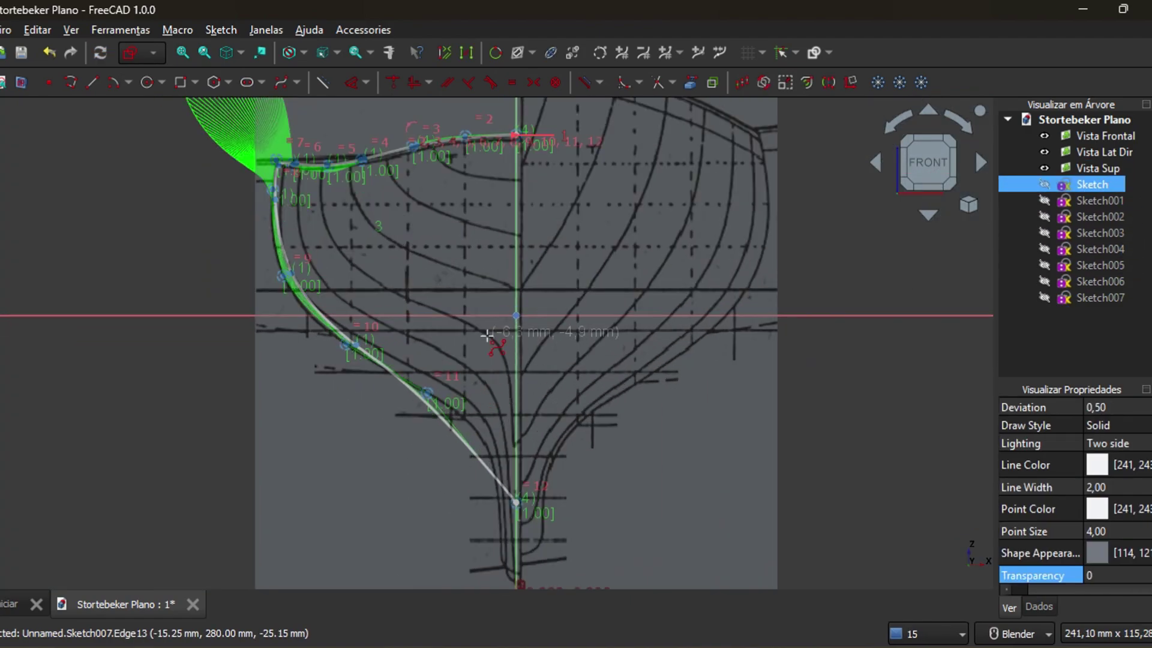
left_click(70, 83)
scroll(514, 129, "up", 1)
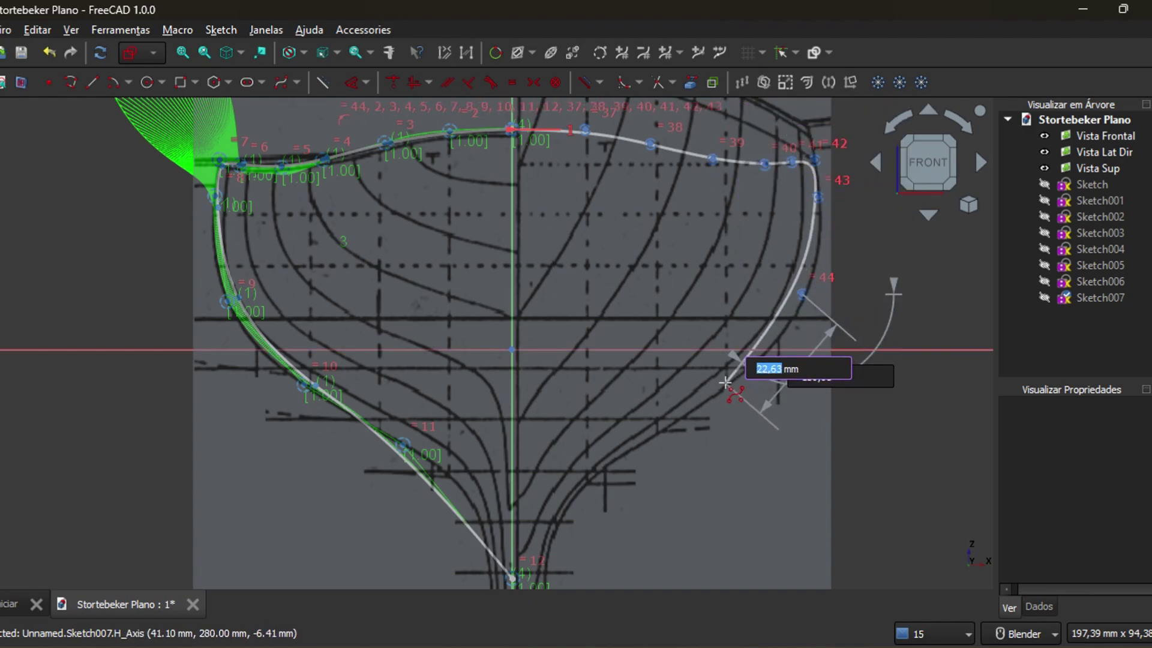
left_click(637, 448)
left_click(512, 578)
right_click(688, 522)
Constrain the first two pairs of deck-line control points in the 280 mm section symmetric about the vertical axis
left_click(584, 130)
left_click(451, 130)
left_click(513, 201)
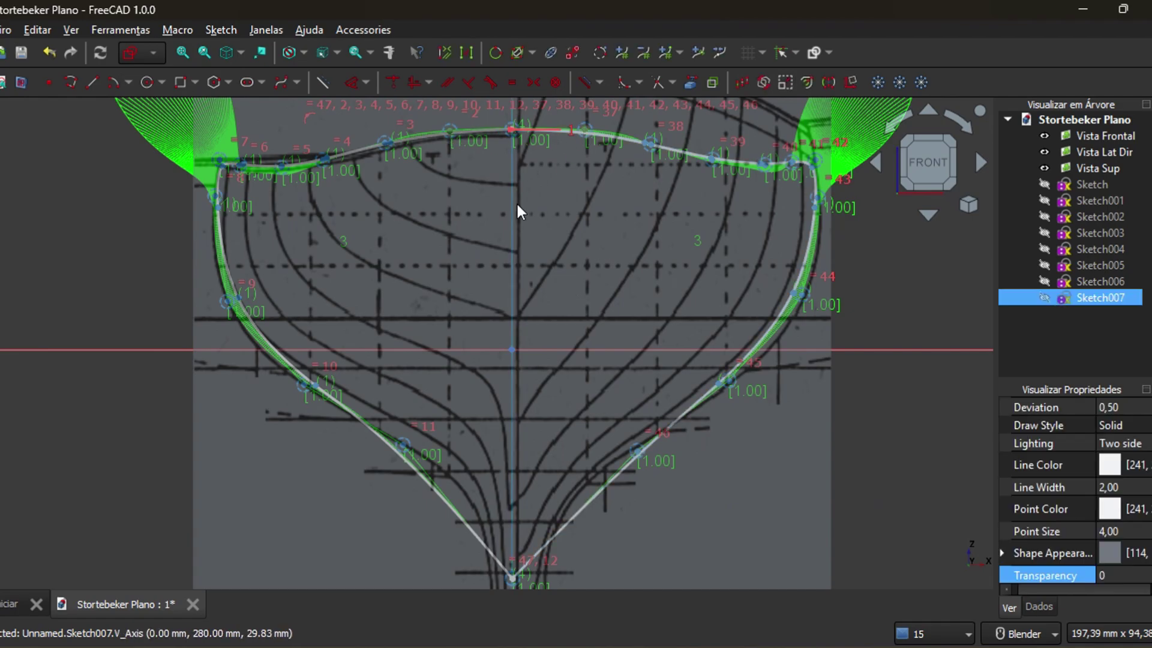
left_click(533, 83)
scroll(647, 152, "up", 1)
left_click(653, 143)
left_click(257, 139)
left_click(448, 263)
left_click(533, 83)
Try to constrain the third pair of deck-line control points symmetric about the vertical axis and check the curve's shape
left_click(716, 163)
left_click(119, 181)
left_click(309, 252)
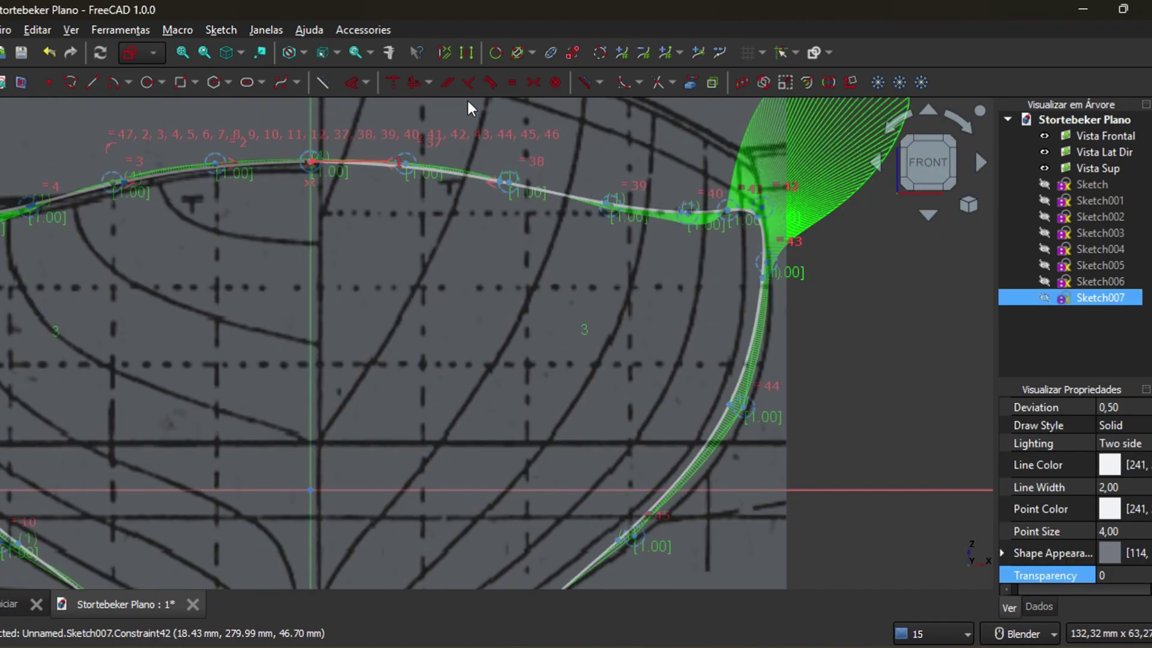
left_click(533, 83)
left_click(309, 217)
scroll(349, 256, "up", 1)
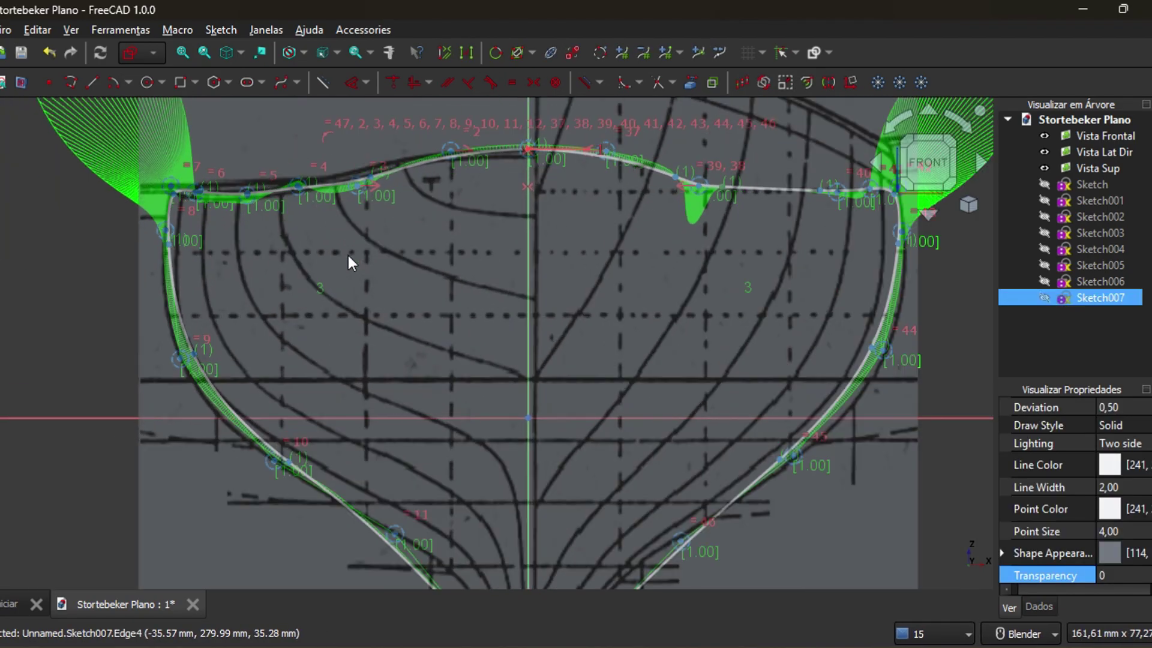
scroll(300, 187, "up", 3)
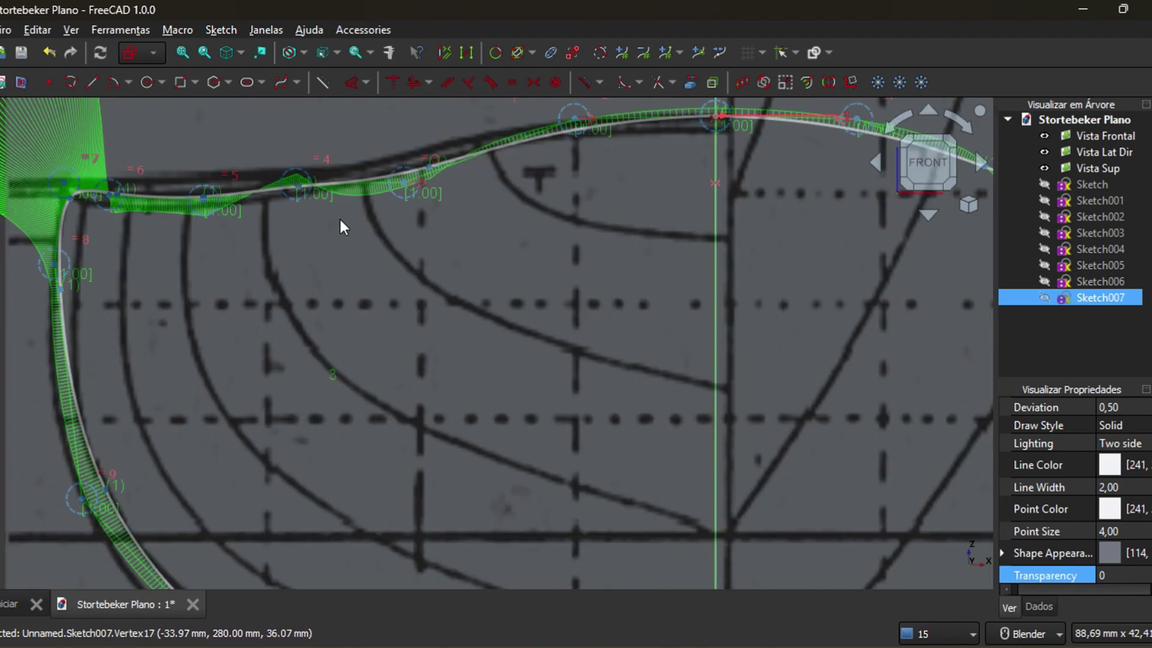
scroll(704, 237, "down", 3)
scroll(459, 340, "up", 1)
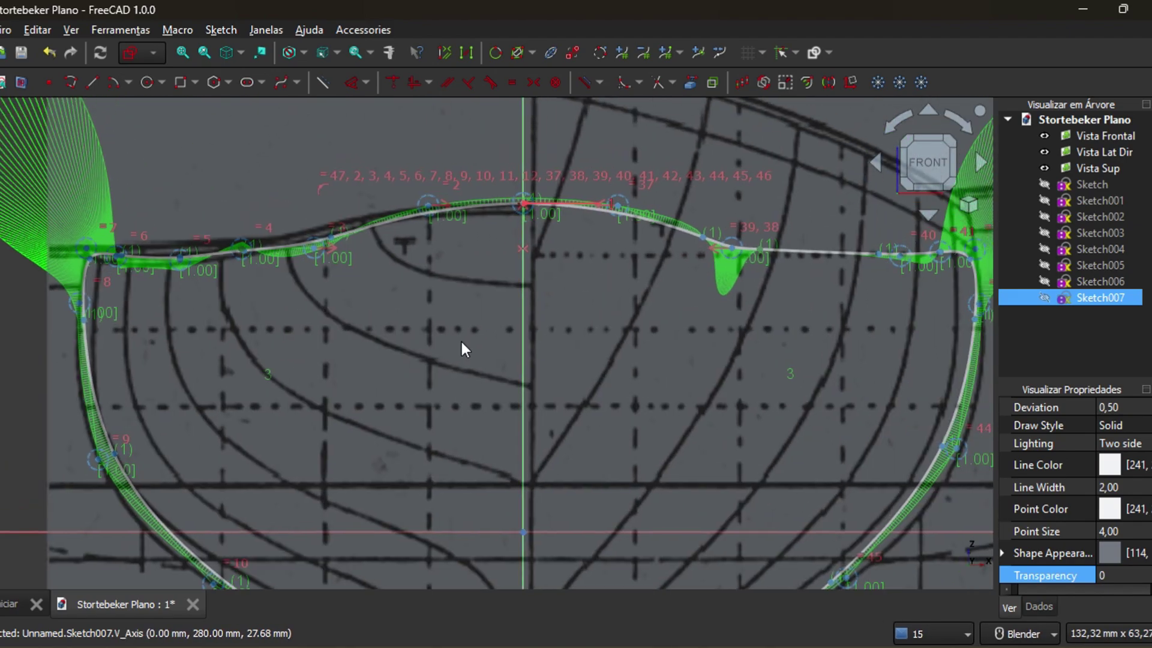
key("Escape")
Reopen Sketch007 and redraw the left half of the 280 mm section as a B-spline with fewer control points
double_click(1098, 300)
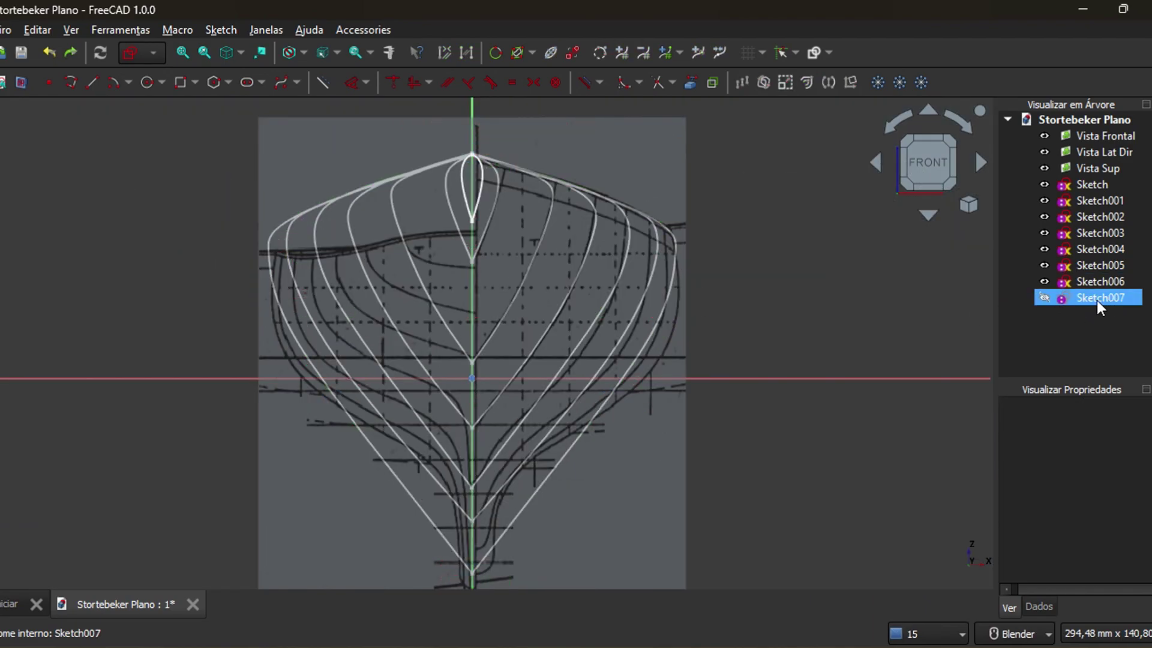
middle_click_drag(527, 270, 630, 262, "shift")
left_click(280, 82)
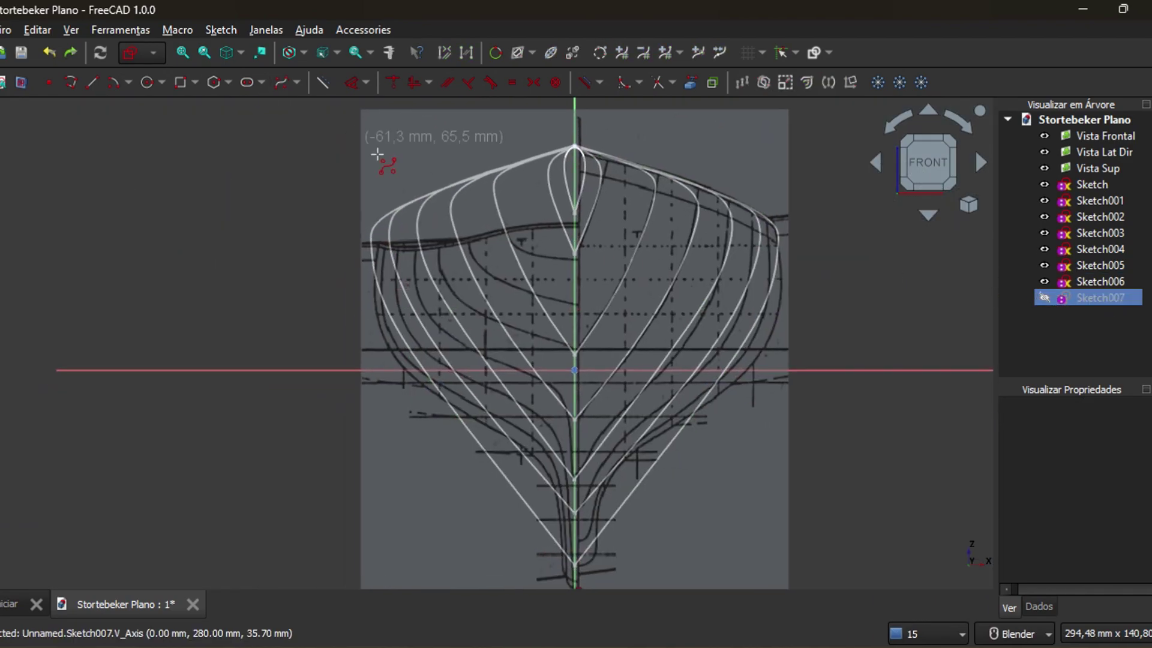
scroll(570, 243, "up", 3)
left_click(578, 205)
left_click(382, 237)
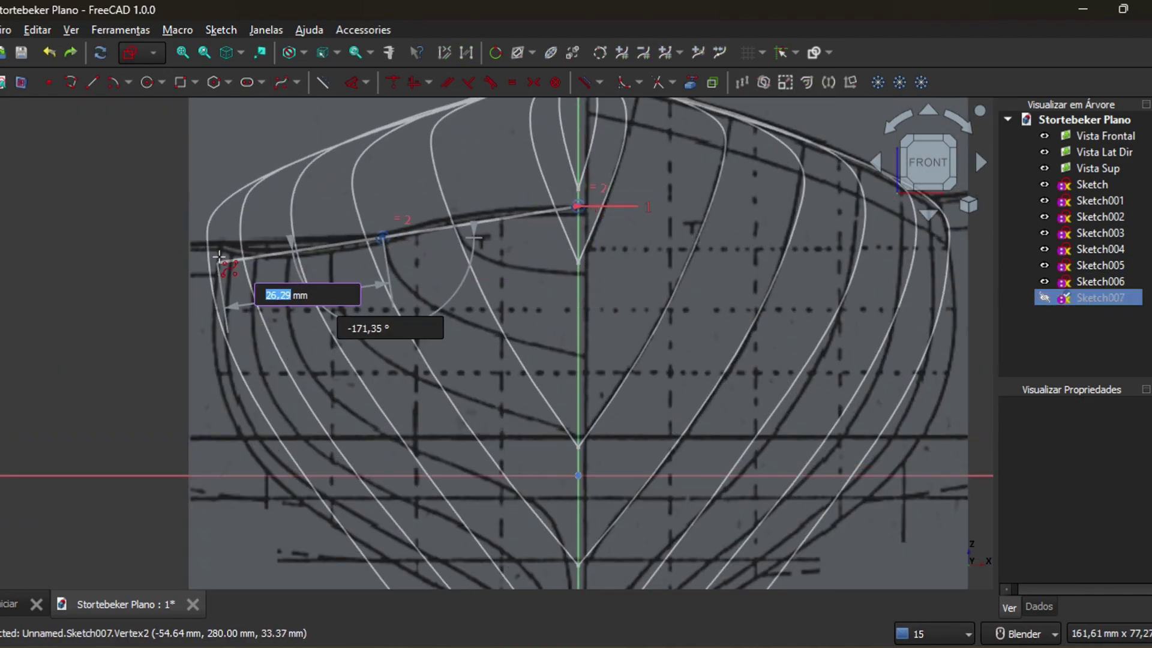
left_click(301, 486)
scroll(373, 383, "down", 3)
left_click(419, 455)
right_click(420, 461)
Hide the earlier section sketches so only the plan and the 280 mm curve are shown
scroll(550, 411, "up", 1)
middle_click_drag(550, 411, 798, 515, "shift")
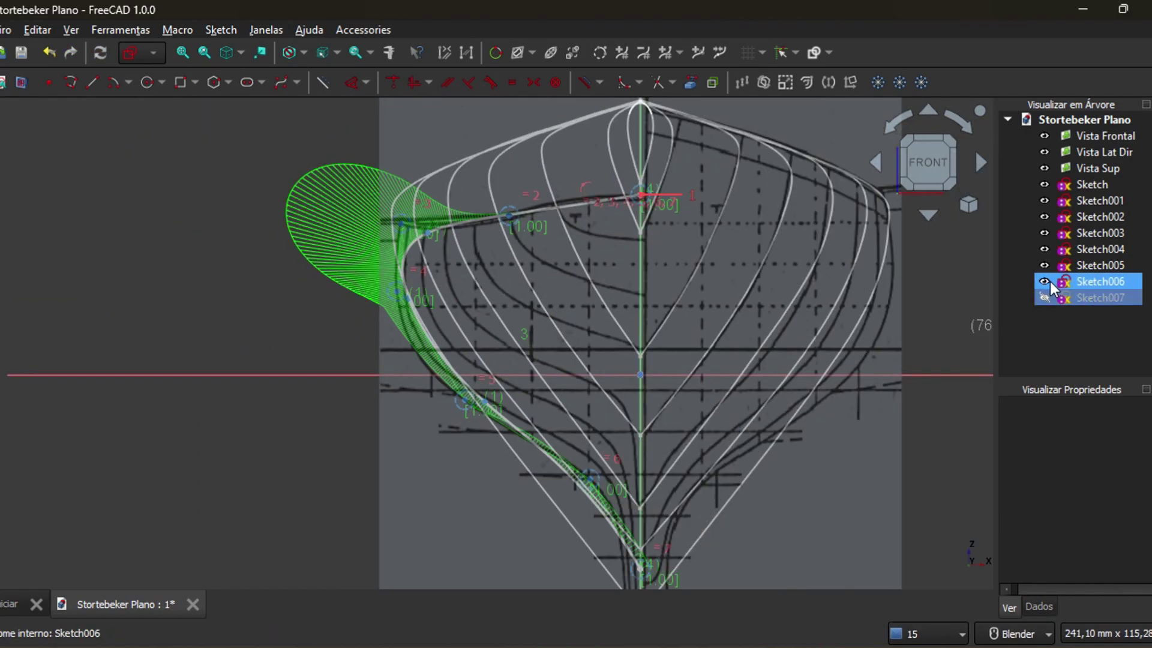
left_click(1045, 281)
left_click(1044, 200)
left_click(1044, 184)
middle_click_drag(623, 366, 525, 346, "shift")
Try to fit the left-half B-spline to the deck line and hull side by moving its upper control points
left_click_drag(411, 197, 504, 179)
left_click_drag(303, 204, 370, 201)
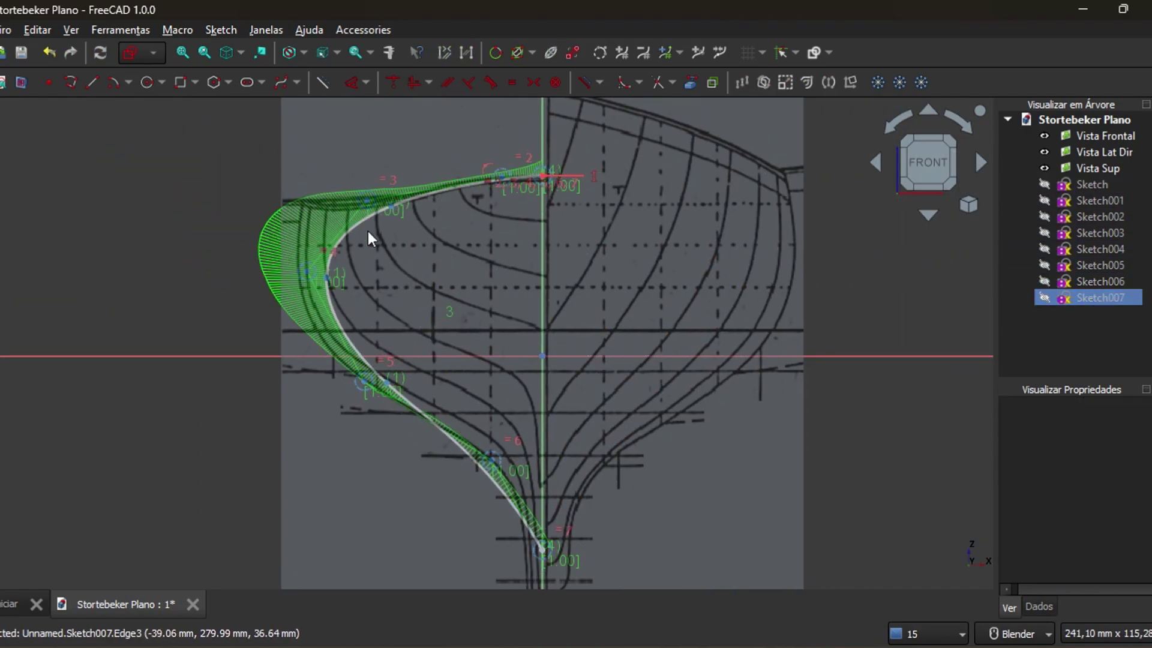
left_click_drag(324, 279, 298, 243)
left_click(387, 196)
left_click(92, 133)
mouse_move(382, 193)
left_mouse_down()
mouse_move(313, 192)
mouse_move(384, 204)
left_mouse_up()
left_click_drag(384, 204, 438, 194)
Undo all the work on the 280 mm section, including its sketch
key("ctrl+z")
key("ctrl+z")
key("ctrl+z")
key("ctrl+z")
key("ctrl+z")
key("ctrl+z")
key("ctrl+z")
key("ctrl+z")
key("ctrl+z")
key("ctrl+z")
key("ctrl+z")
key("ctrl+z")
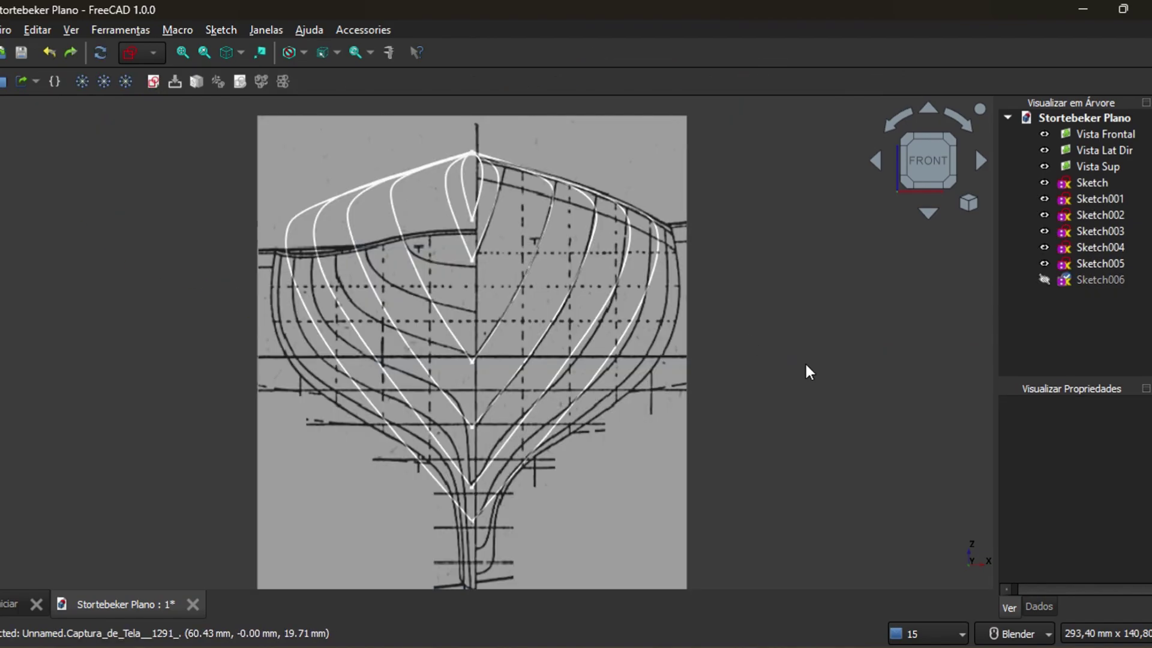
Show Sketch006 again and create a new sketch on the XZ plane at a 280 mm offset
left_click(1045, 281)
left_click(154, 213)
left_click(153, 82)
left_click_drag(542, 239, 811, 304)
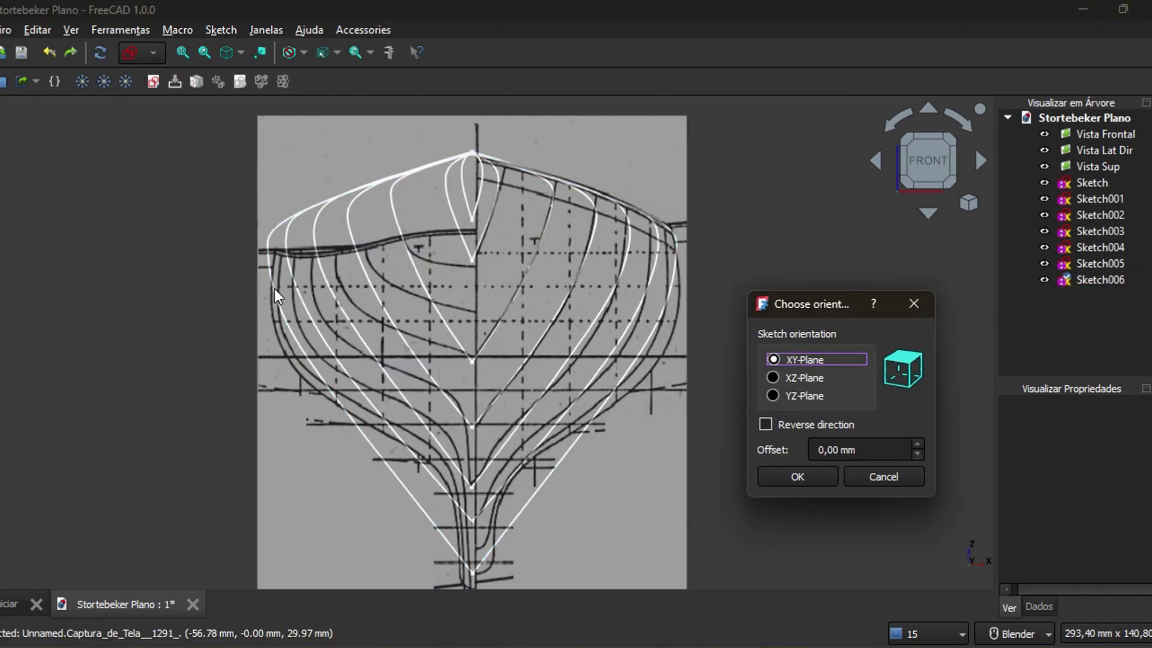
key("Return")
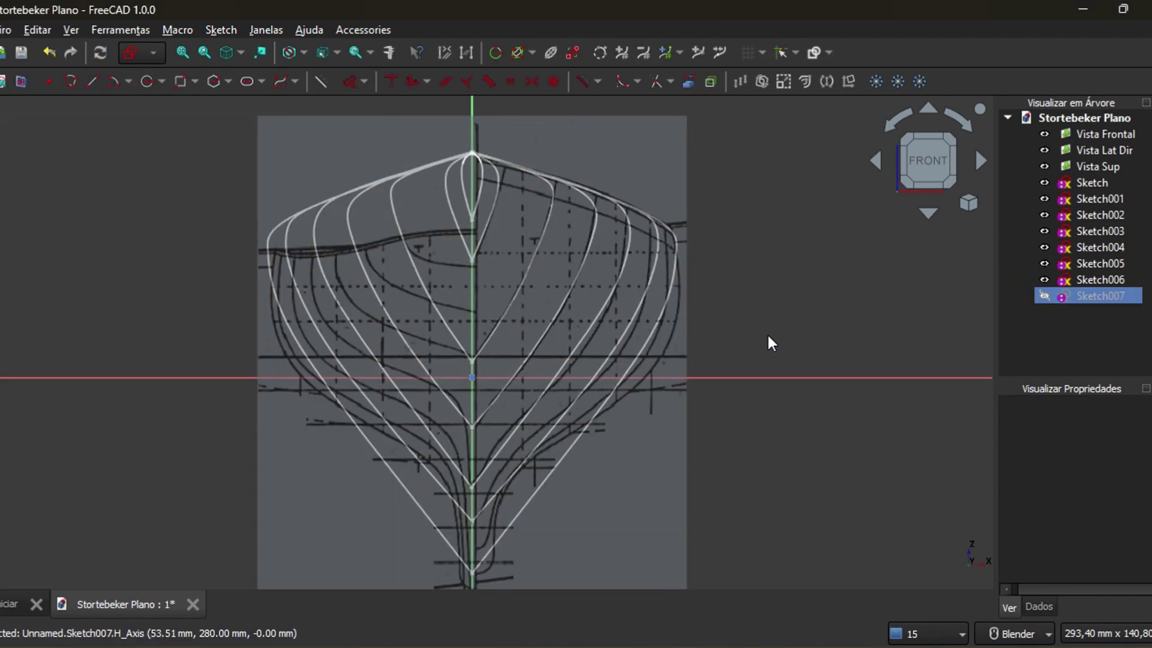
Hide the finished sections from Sketch through Sketch006, leaving the plan image and the sketch being edited shown
left_click(1044, 280)
left_click(1044, 264)
left_click(1044, 248)
left_click(1044, 232)
left_click(1044, 216)
left_click(1044, 199)
left_click(1044, 183)
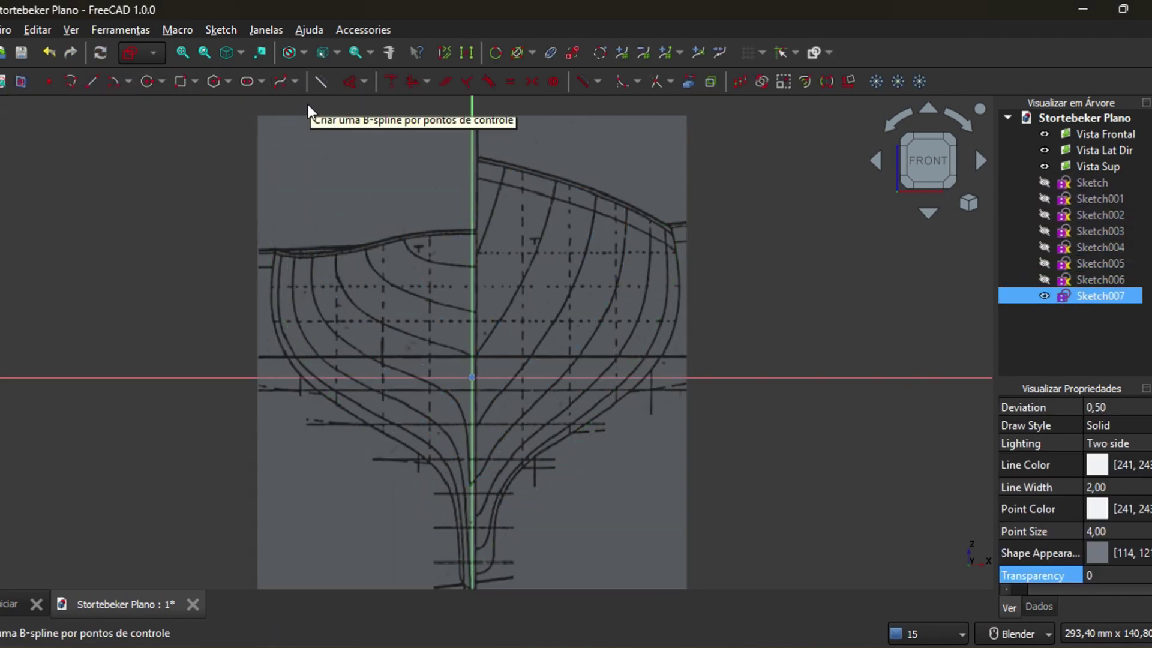
Draw a B-spline along the deck line of the plan's left half, from the centreline out to the hull edge
scroll(463, 240, "up", 3)
left_click(478, 221)
left_click(430, 223)
left_click(359, 233)
left_click(291, 252)
left_click(225, 272)
left_click(147, 271)
left_click(114, 262)
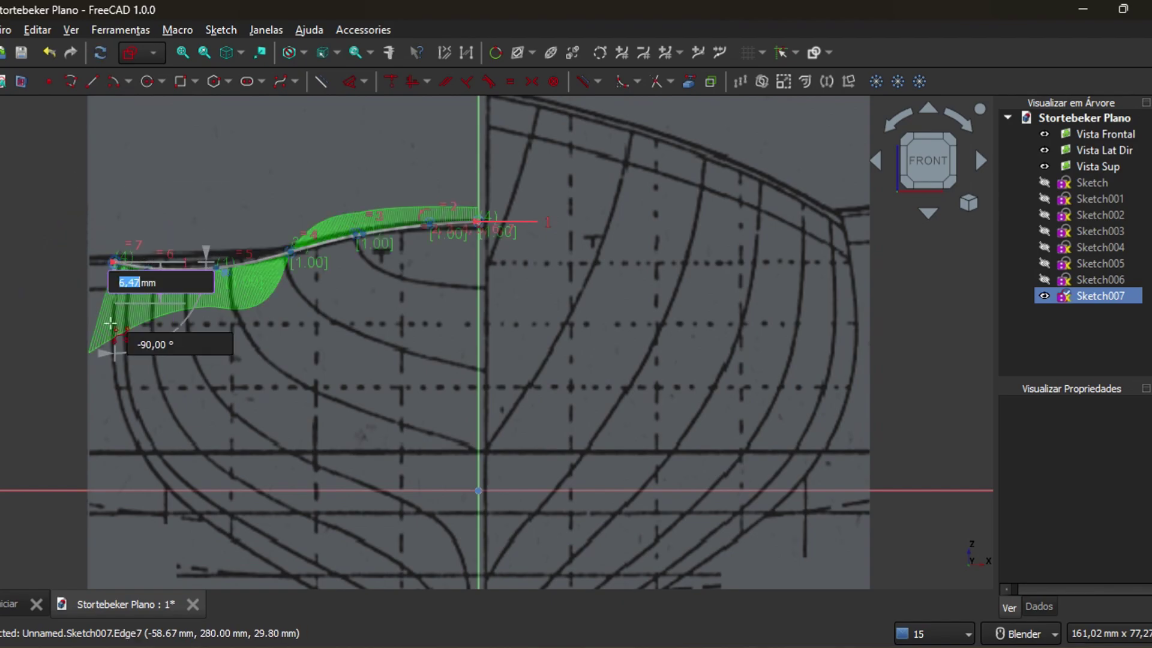
Draw a B-spline down the outermost left hull line, from the deck edge to the keel point on the centreline
left_click(111, 360)
left_click(136, 435)
left_click(197, 512)
scroll(196, 513, "down", 2)
middle_click_drag(197, 512, 283, 345, "shift")
left_click(340, 384)
left_click(410, 425)
left_click(472, 477)
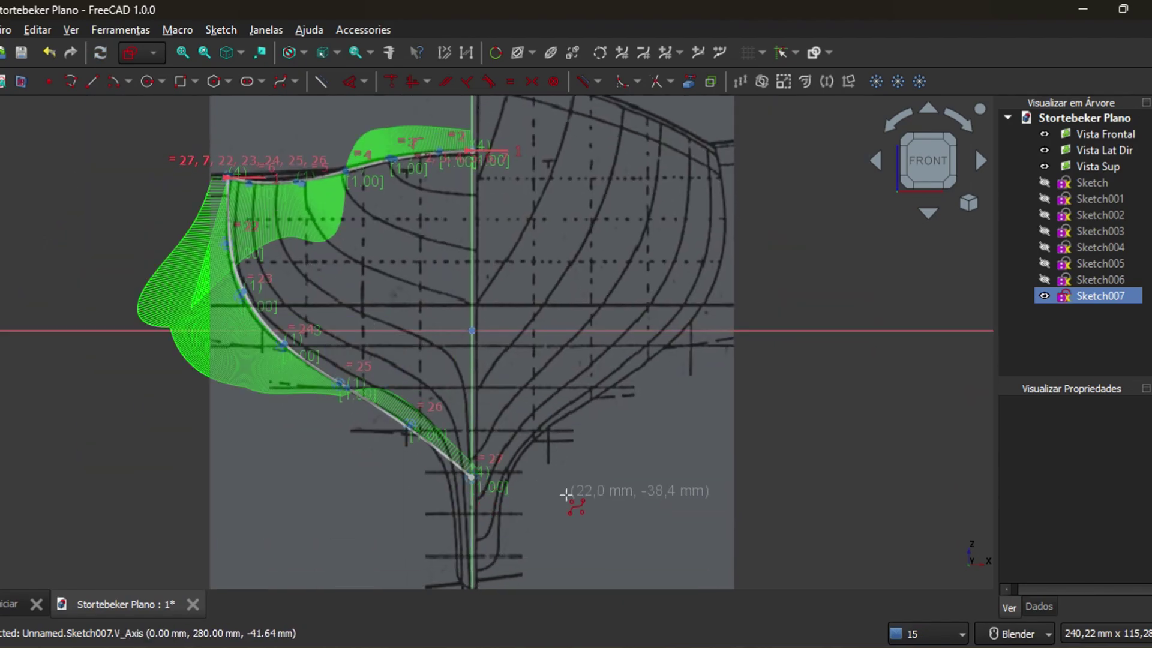
Draw a mirrored deck-line B-spline on the right half, from the centreline deck point out to the right hull edge
scroll(445, 231, "up", 1)
left_click(92, 81)
left_click(479, 133)
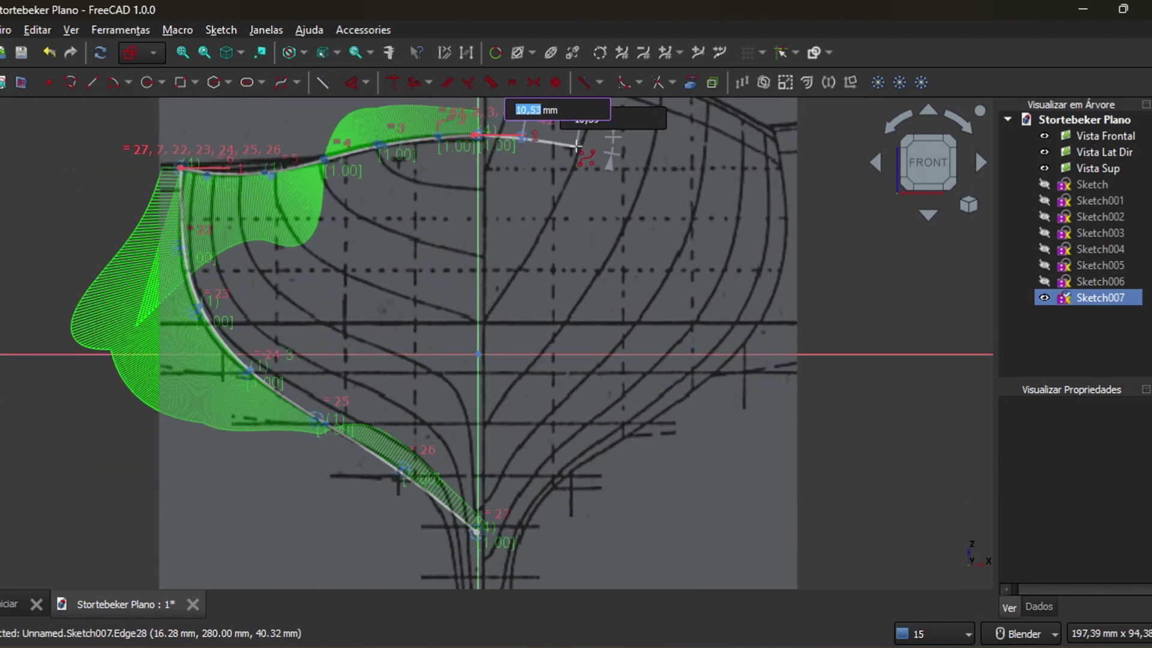
left_click(756, 168)
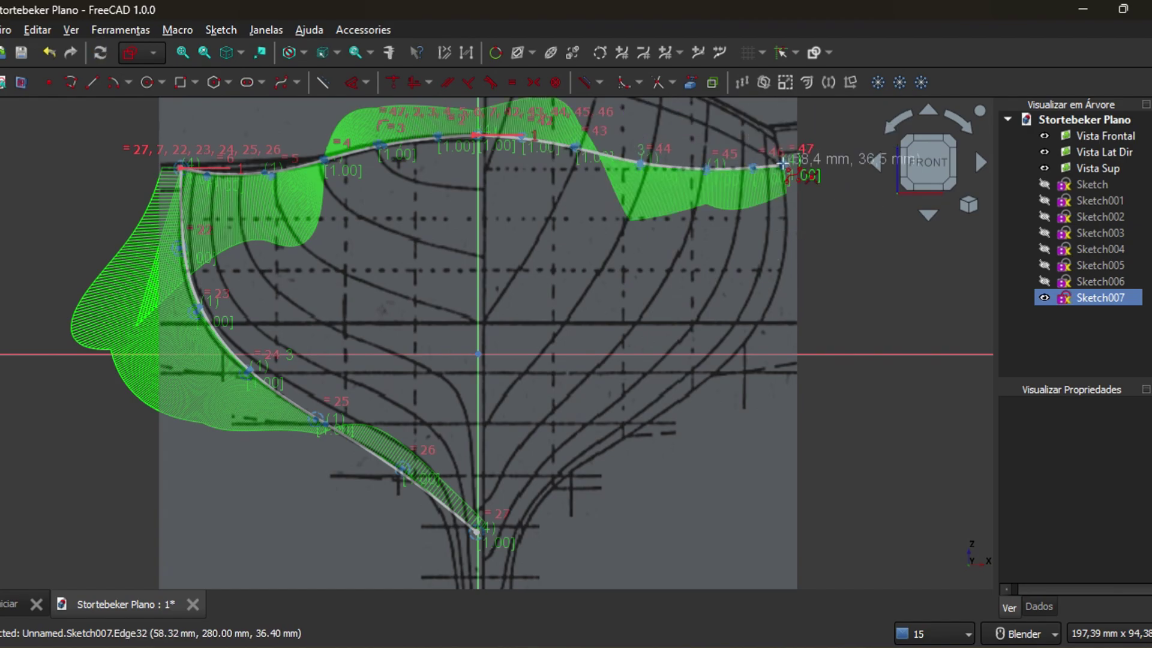
Draw a B-spline down the right outer hull side, from the right deck edge to the keel point on the centreline
left_click(783, 239)
left_click(769, 298)
left_click(717, 368)
left_click(646, 418)
left_click(558, 477)
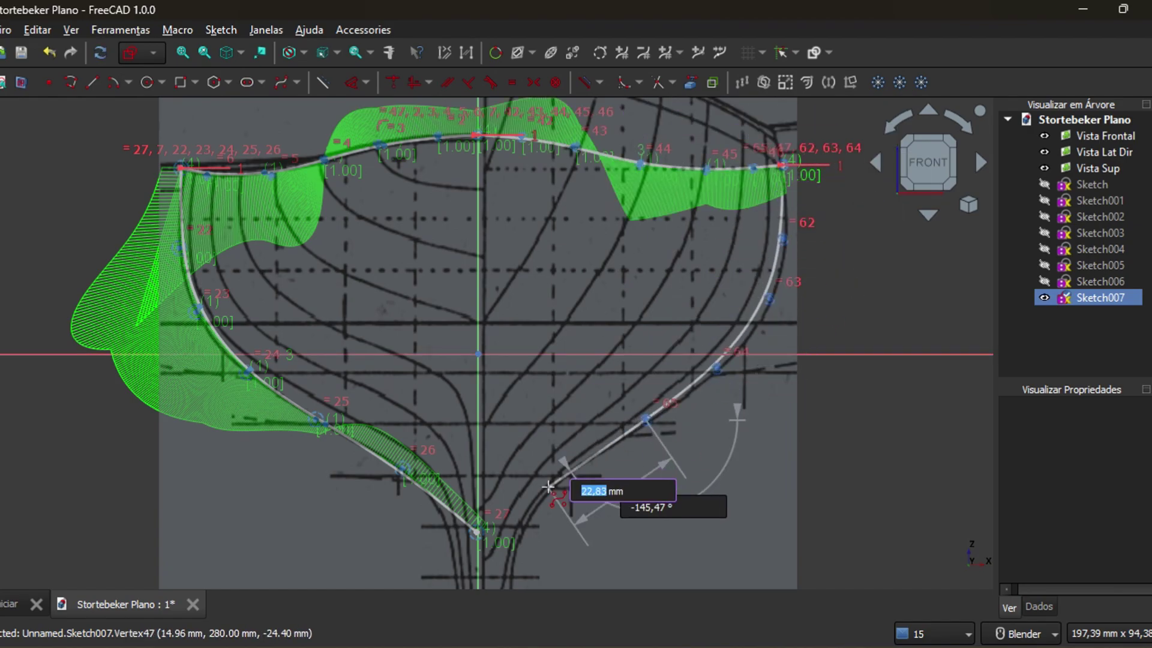
right_click(627, 558)
right_click(628, 558)
Make the two innermost pairs of deck-line control points symmetric about the vertical axis
middle_click_drag(516, 282, 553, 392, "shift")
left_click(474, 248)
left_click(558, 249)
left_click(514, 246)
left_click(533, 82)
scroll(599, 271, "up", 4)
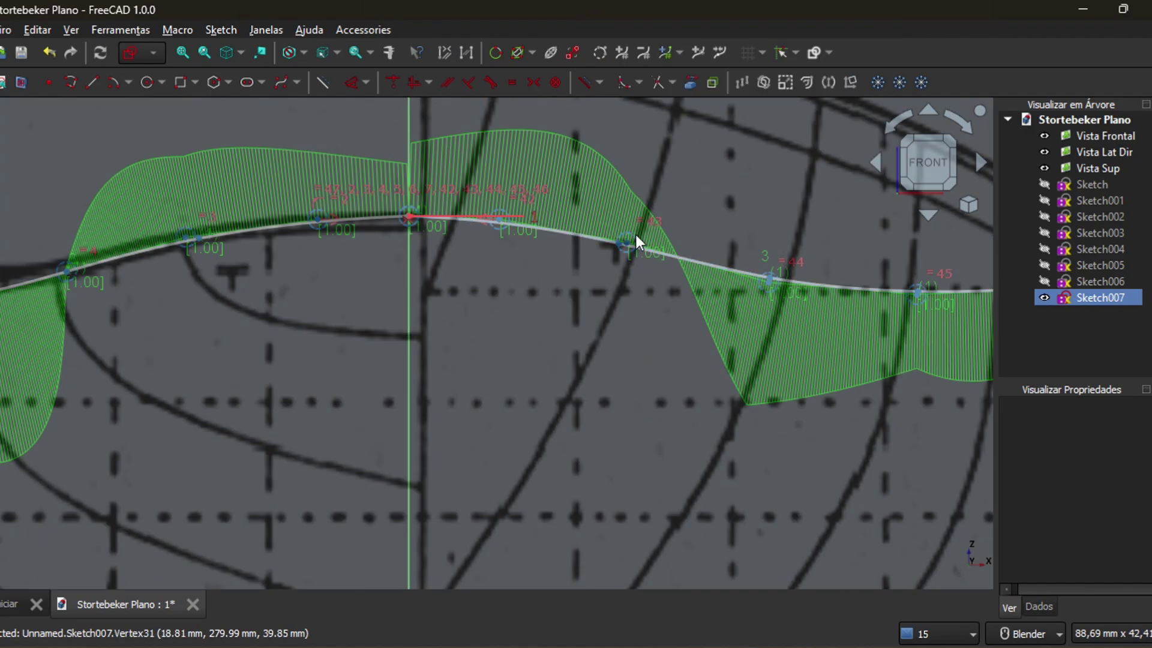
left_click(630, 241)
left_click(184, 237)
left_click(409, 240)
left_click(533, 82)
Make the third and fourth pairs of deck-line control points, counted from the centreline, symmetric about the vertical axis
scroll(530, 384, "down", 2)
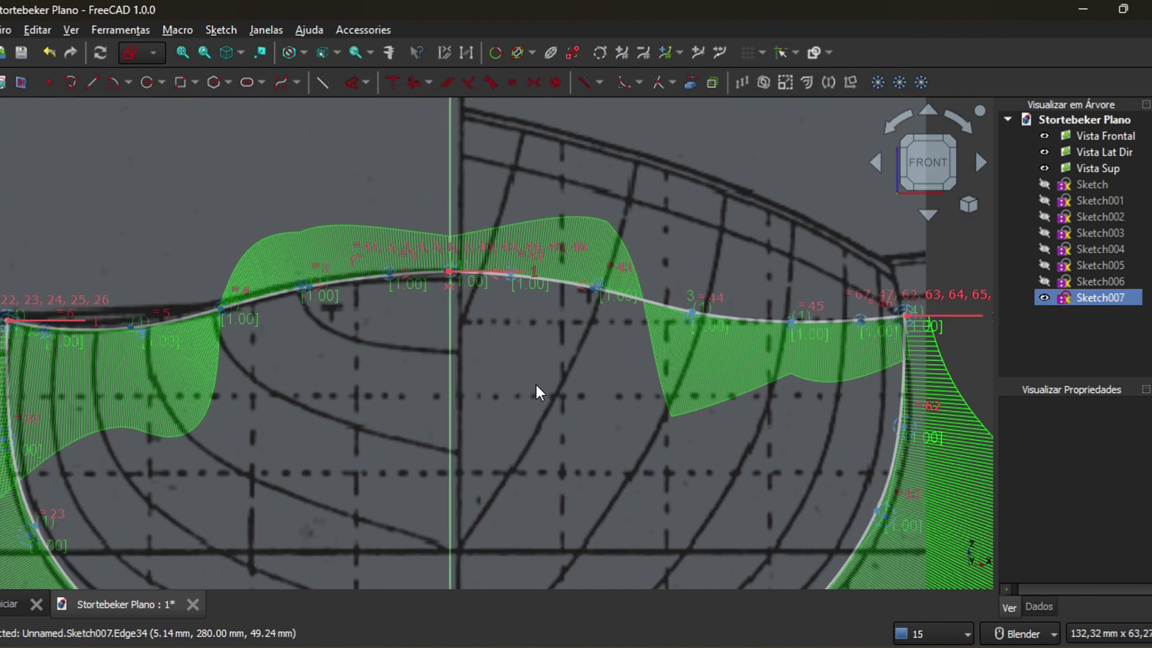
left_click(667, 338)
left_click(667, 350)
scroll(667, 352, "up", 3)
left_click(709, 279)
scroll(672, 293, "down", 3)
scroll(229, 294, "up", 3)
left_click(215, 271)
scroll(342, 375, "down", 3)
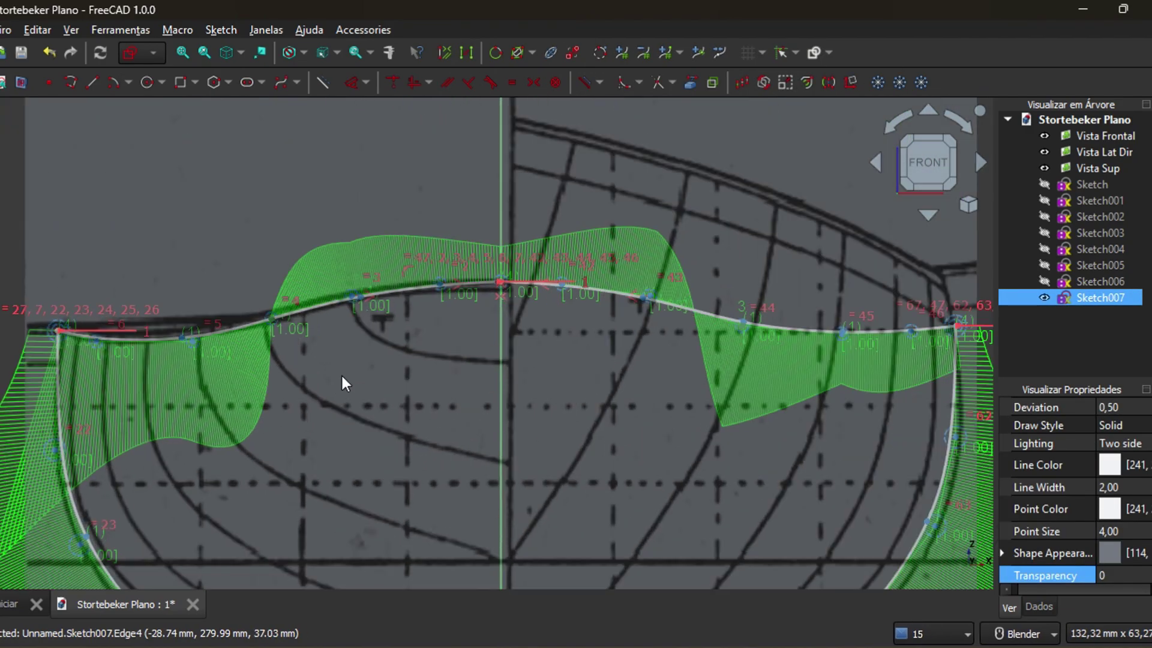
scroll(532, 426, "up", 2)
scroll(906, 357, "up", 3)
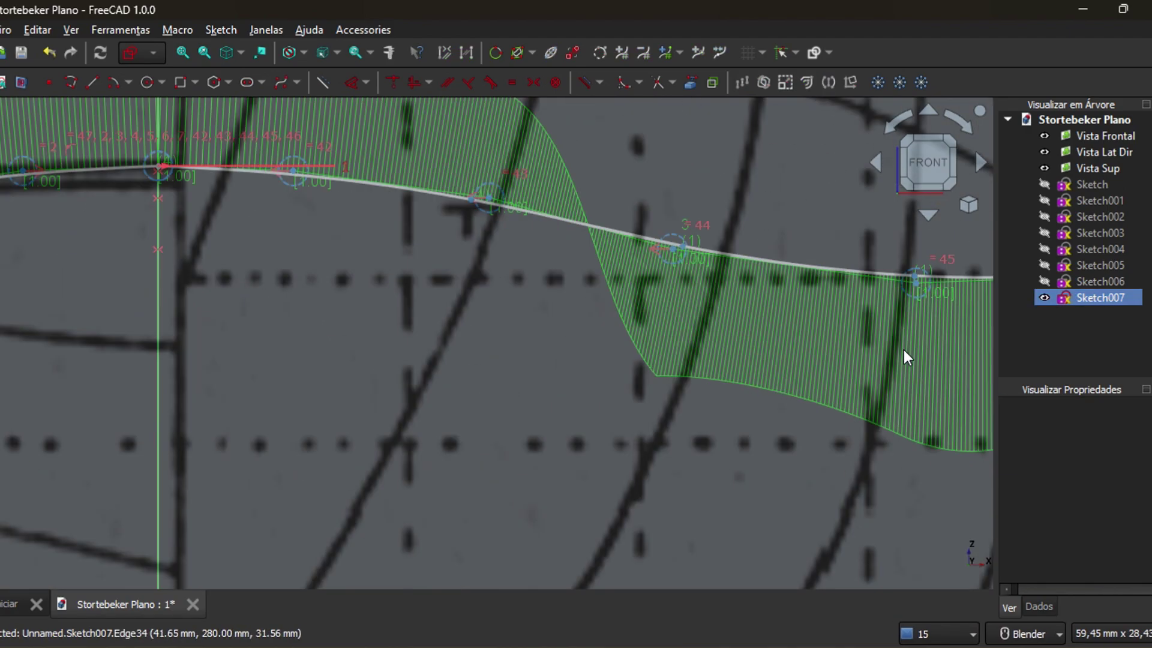
scroll(532, 350, "down", 3)
scroll(514, 372, "down", 2)
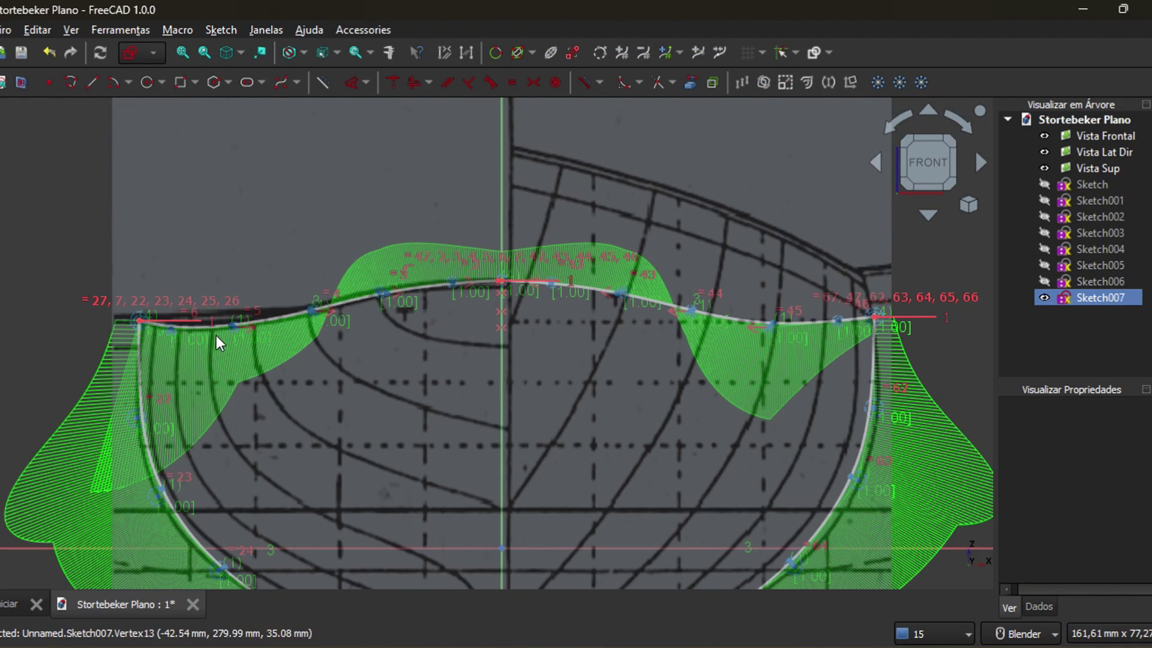
Make the fifth pair of deck-line control points and the two deck-edge endpoints symmetric about the vertical axis
scroll(803, 326, "up", 2)
scroll(489, 353, "down", 4)
scroll(437, 351, "up", 3)
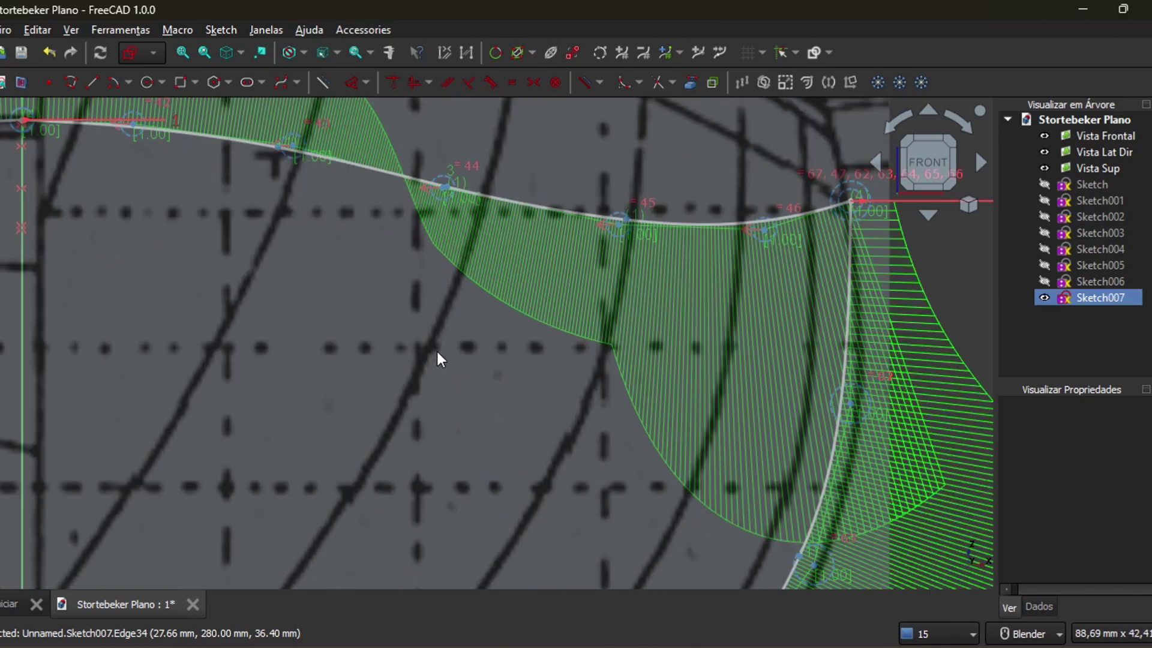
scroll(437, 351, "down", 4)
scroll(127, 375, "up", 4)
scroll(128, 376, "down", 4)
scroll(622, 386, "up", 4)
scroll(622, 386, "down", 4)
mouse_move(570, 399)
middle_mouse_down("shift")
mouse_move(442, 262)
mouse_move(424, 258)
middle_mouse_up("shift")
Make the two uppermost pairs of hull-side control points symmetric about the vertical axis
left_click(844, 273)
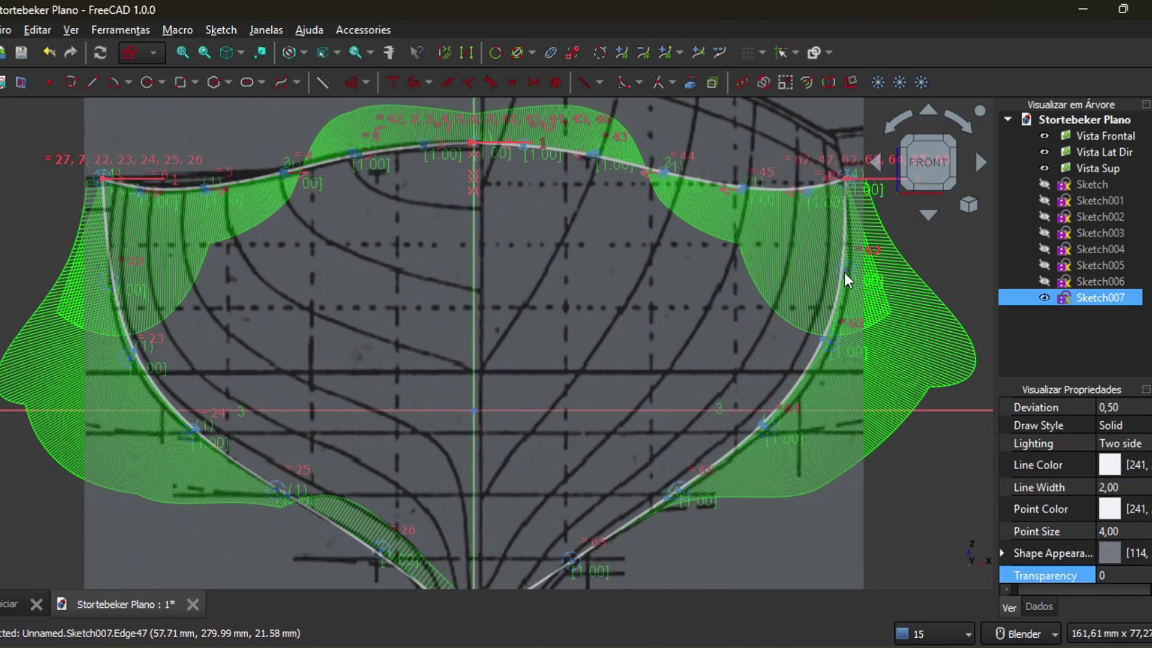
left_click(473, 240)
left_click(533, 82)
left_click(129, 358)
left_click(473, 357)
left_click(831, 342)
left_click(533, 82)
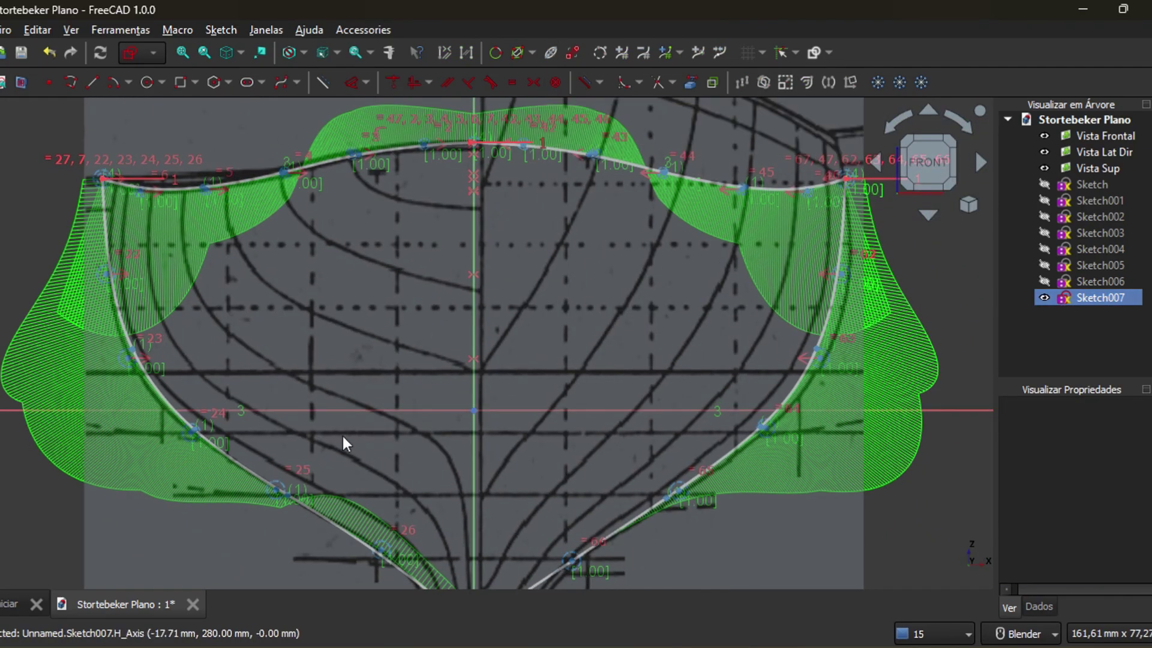
Try to make the third pair of hull-side control points symmetric about the vertical axis
middle_click_drag(343, 437, 351, 307, "shift")
left_click(216, 280)
left_click(479, 342)
left_click(769, 298)
left_click(533, 82)
left_click(703, 469)
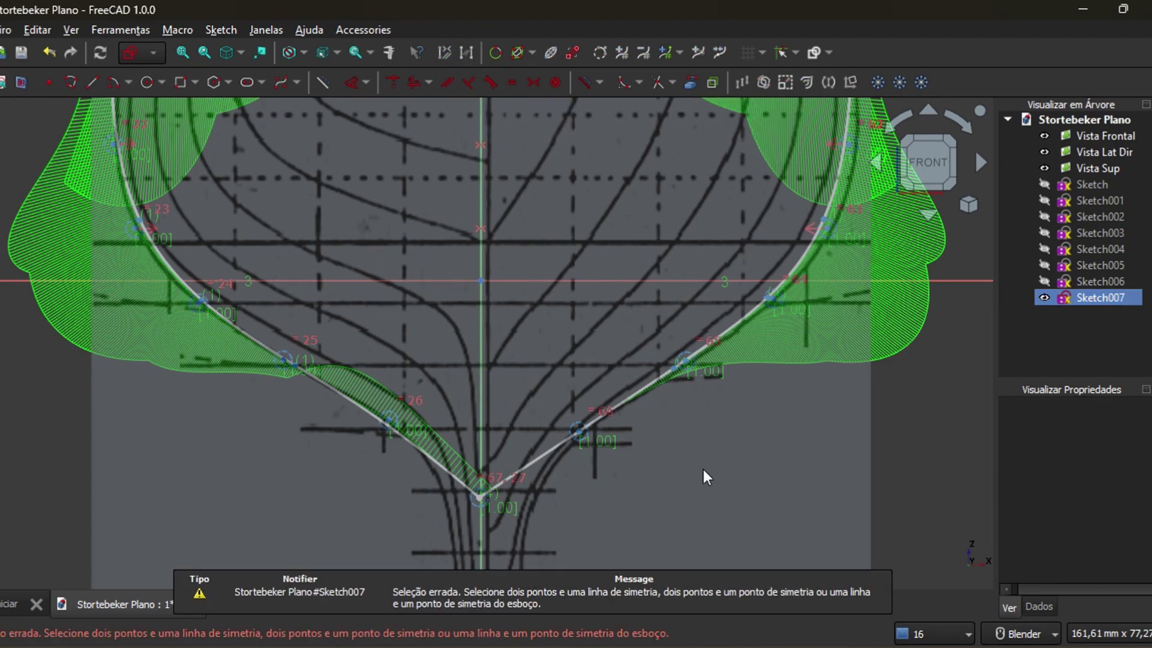
Constrain the third pair of hull-side control points, just below the horizontal axis, to be symmetric about the vertical axis
left_click(196, 304)
left_click(774, 298)
left_click(479, 252)
left_click(533, 83)
Make the two lowest pairs of hull-side control points above the keel point symmetric about the vertical axis
left_click(284, 361)
left_click(687, 364)
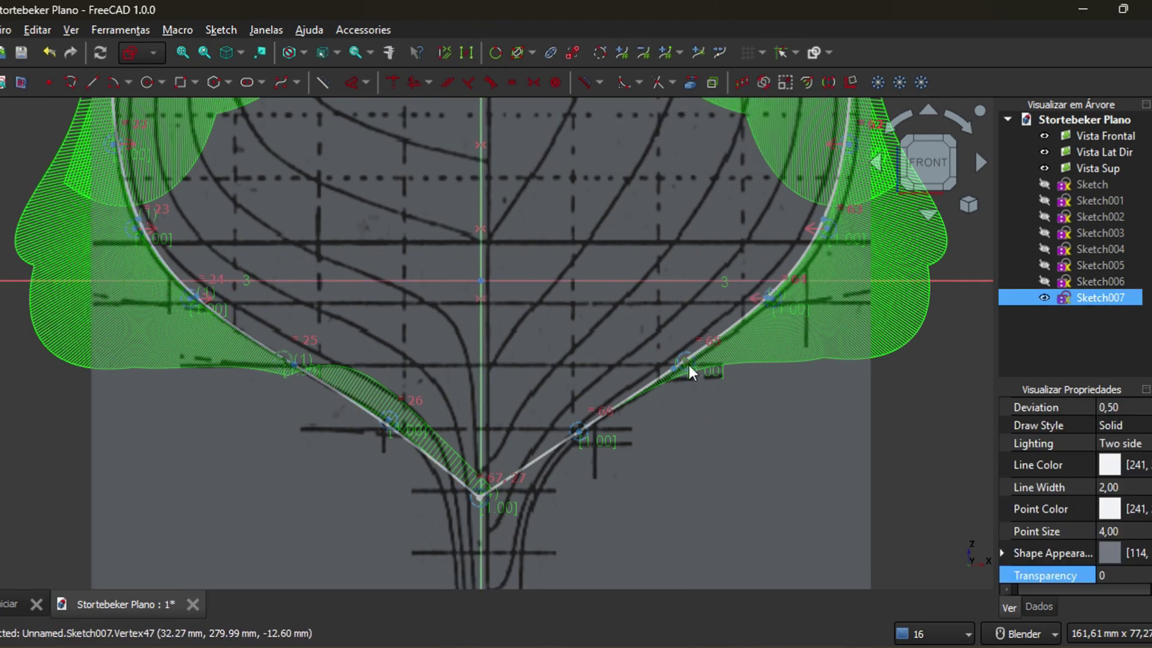
left_click(533, 82)
scroll(307, 501, "up", 1)
left_click(278, 329)
left_click(768, 332)
left_click(519, 288)
left_click(528, 84)
scroll(510, 473, "down", 2)
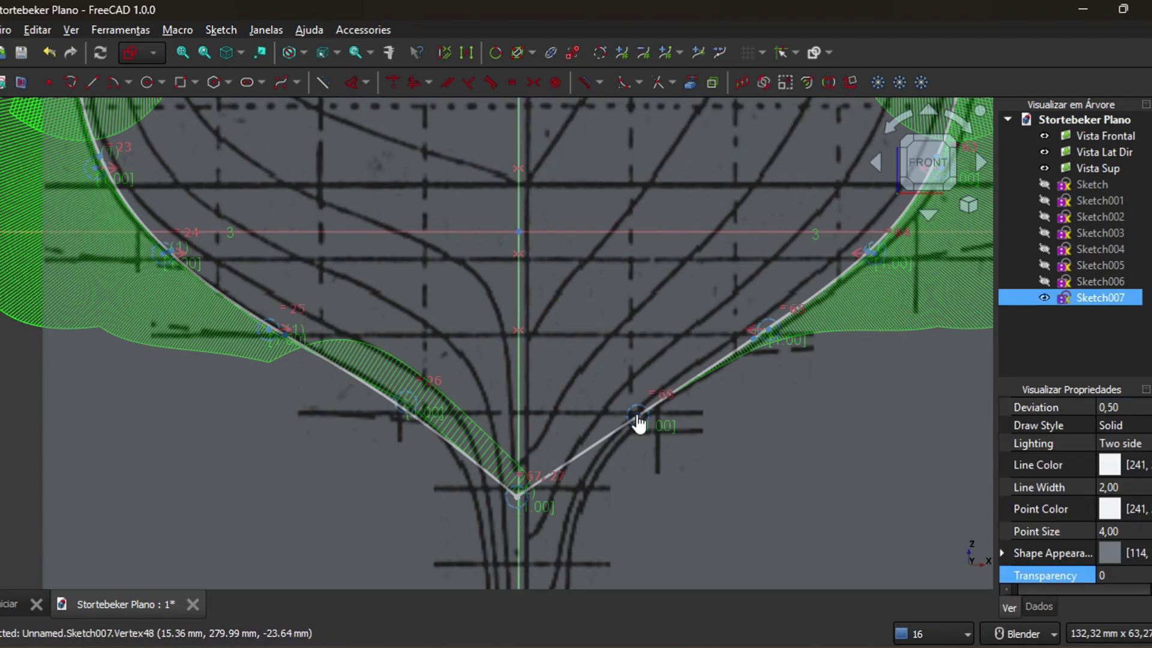
scroll(526, 408, "down", 2)
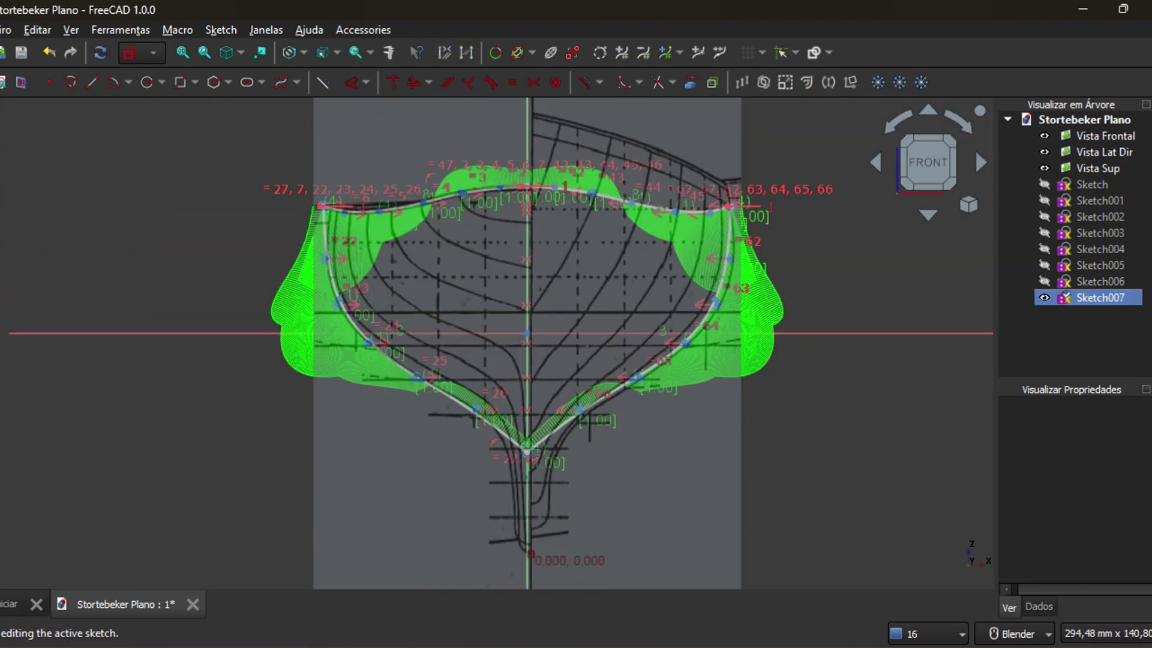
Finish the 280 mm section and create a new sketch on the XZ plane at a 320 mm offset
key("Escape")
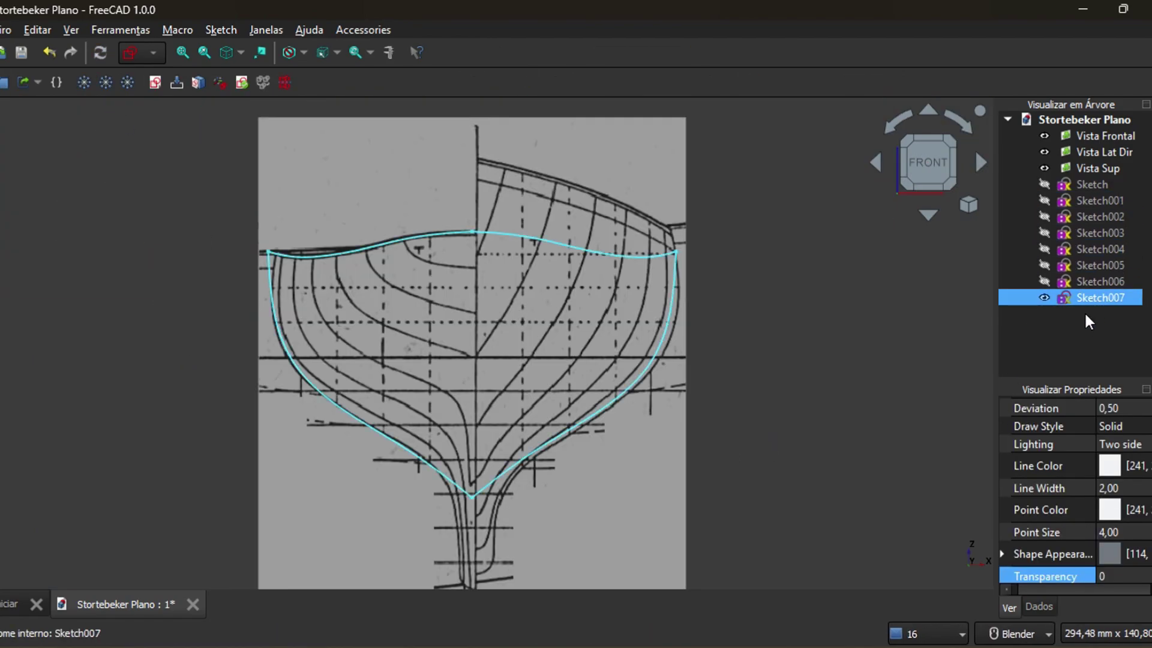
left_click(154, 83)
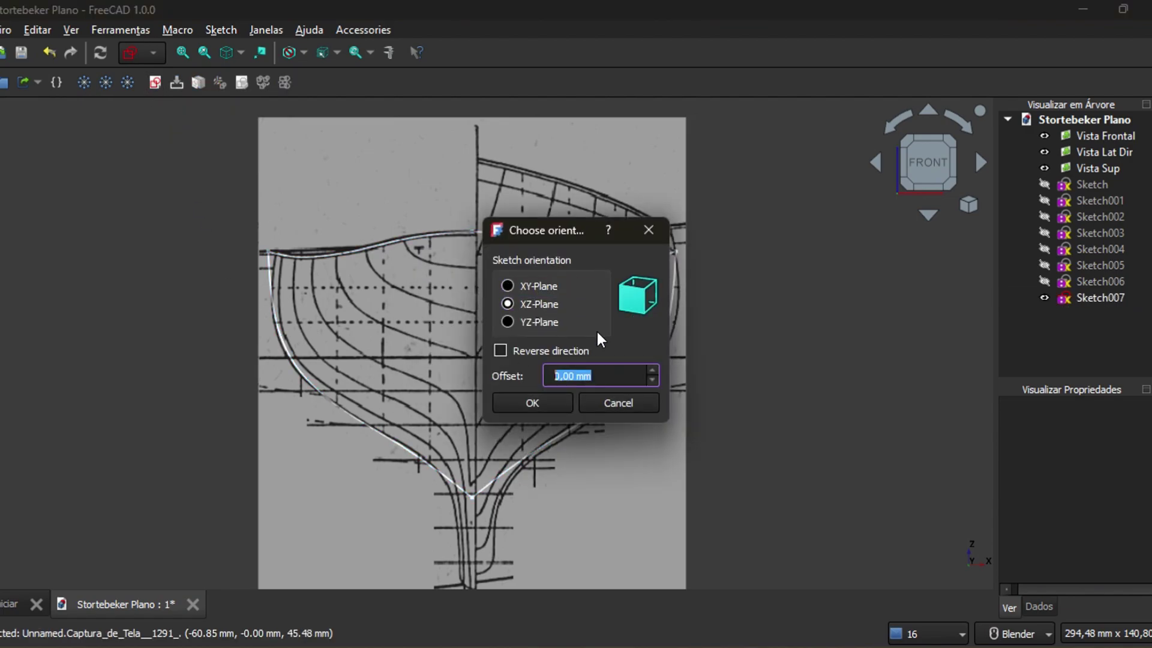
left_click(533, 402)
Draw the 320 mm section's left deck-line B-spline from the centreline out to the next inner frame line
left_click(281, 81)
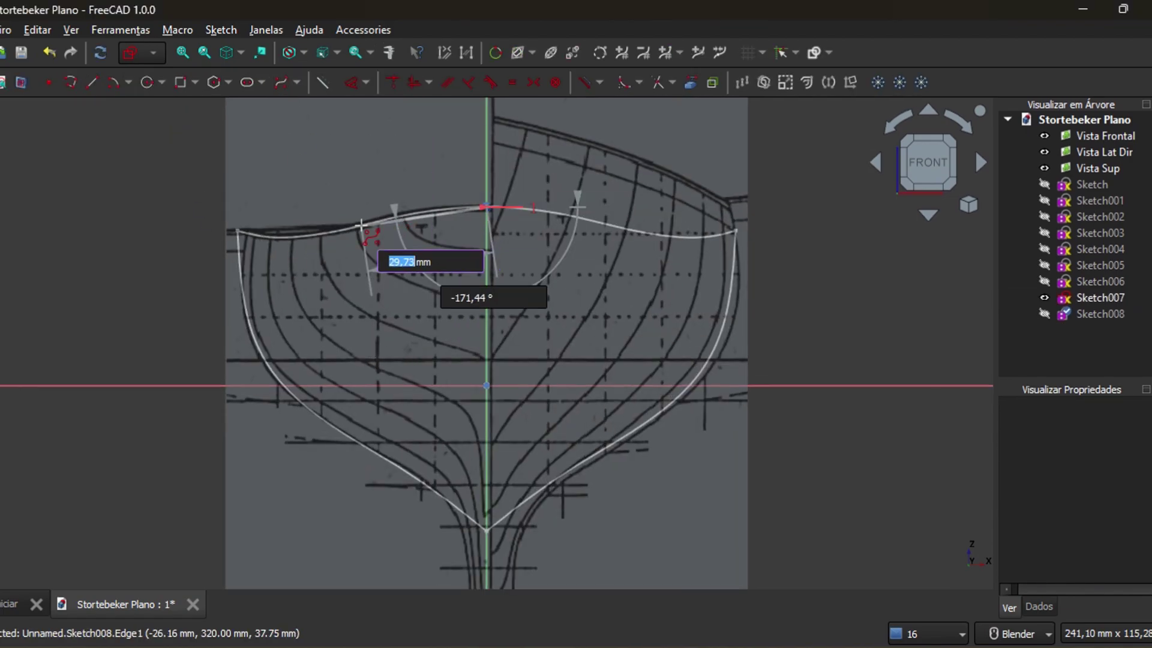
left_click(421, 212)
left_click(338, 230)
left_click(288, 238)
left_click(256, 237)
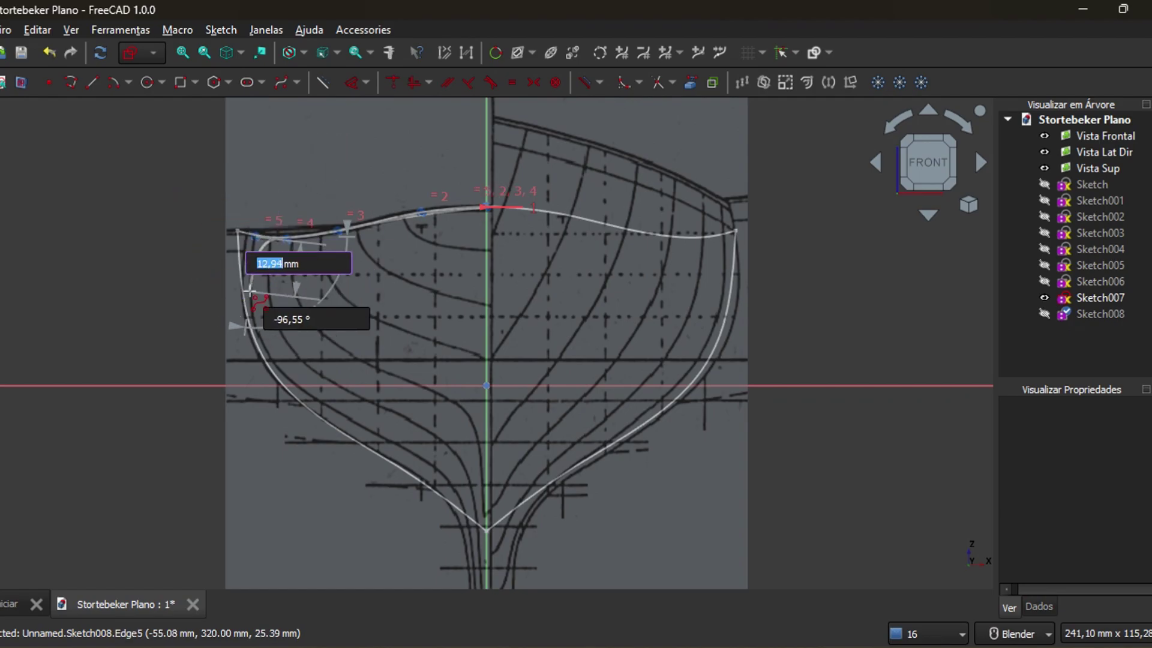
Draw a B-spline down the left inner frame line, from the deck edge to the keel point on the centreline
right_click(257, 293)
left_click(292, 360)
left_click(379, 420)
left_click(440, 457)
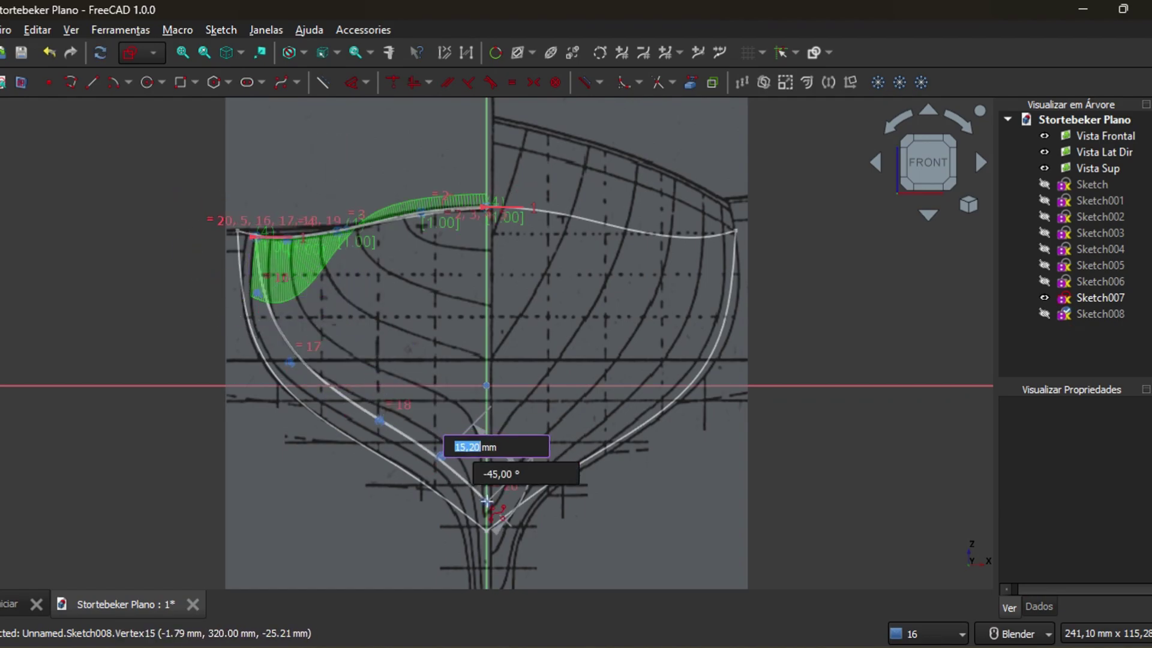
left_click(486, 502)
right_click(486, 501)
right_click(486, 501)
Move the left hull curve's two upper control points to fit the frame line, then hide Sketch007 and show Sketch008
left_click_drag(258, 293, 250, 309)
left_click_drag(292, 361, 292, 388)
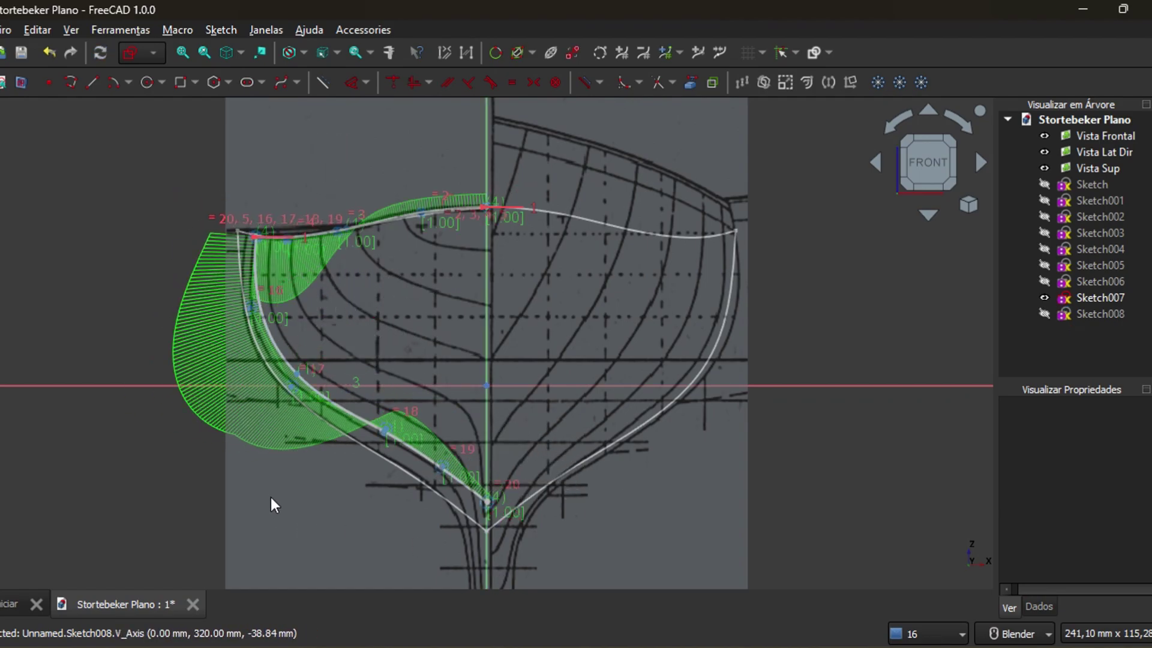
left_click(1045, 298)
left_click(1045, 314)
Draw the 320 mm section's right deck-line B-spline from the centreline deck point out to the right deck edge
left_click(281, 83)
left_click(487, 207)
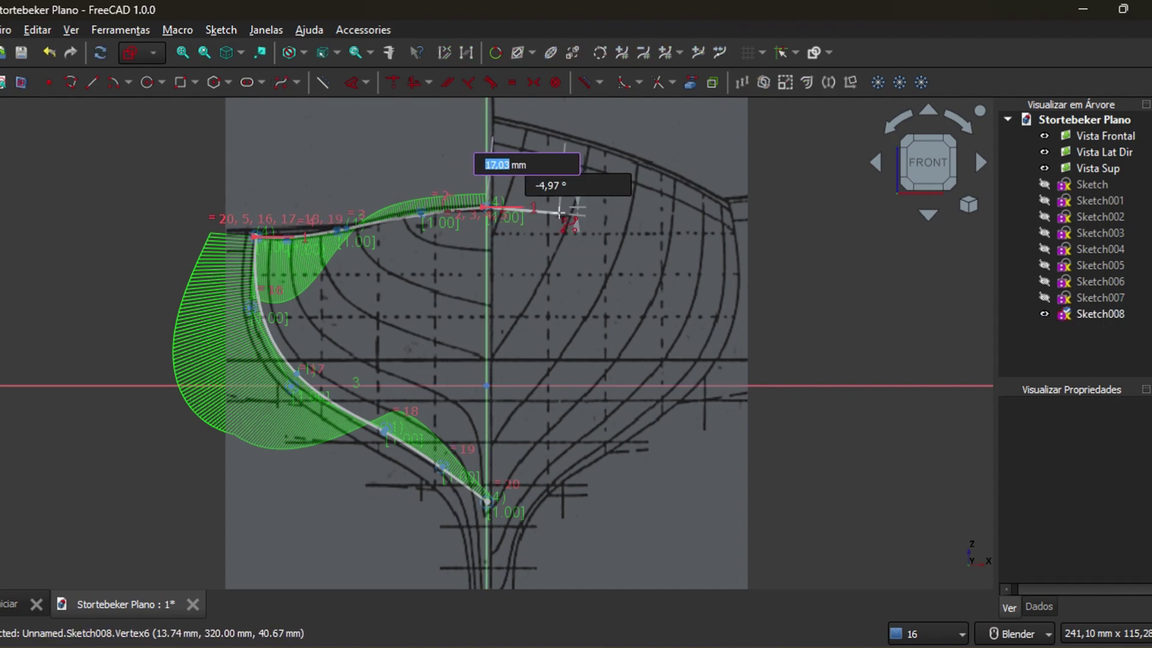
left_click(558, 213)
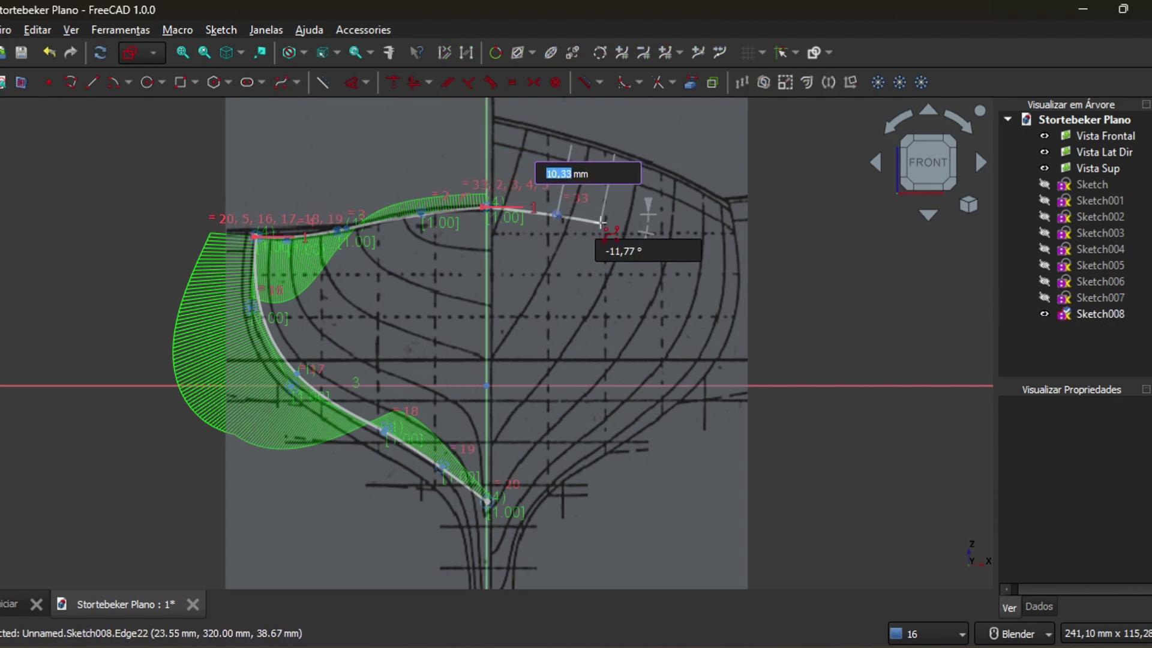
left_click(719, 231)
Draw the 320 mm section's right hull side as a B-spline down to the keel point on the centreline
left_click(683, 373)
left_click(608, 431)
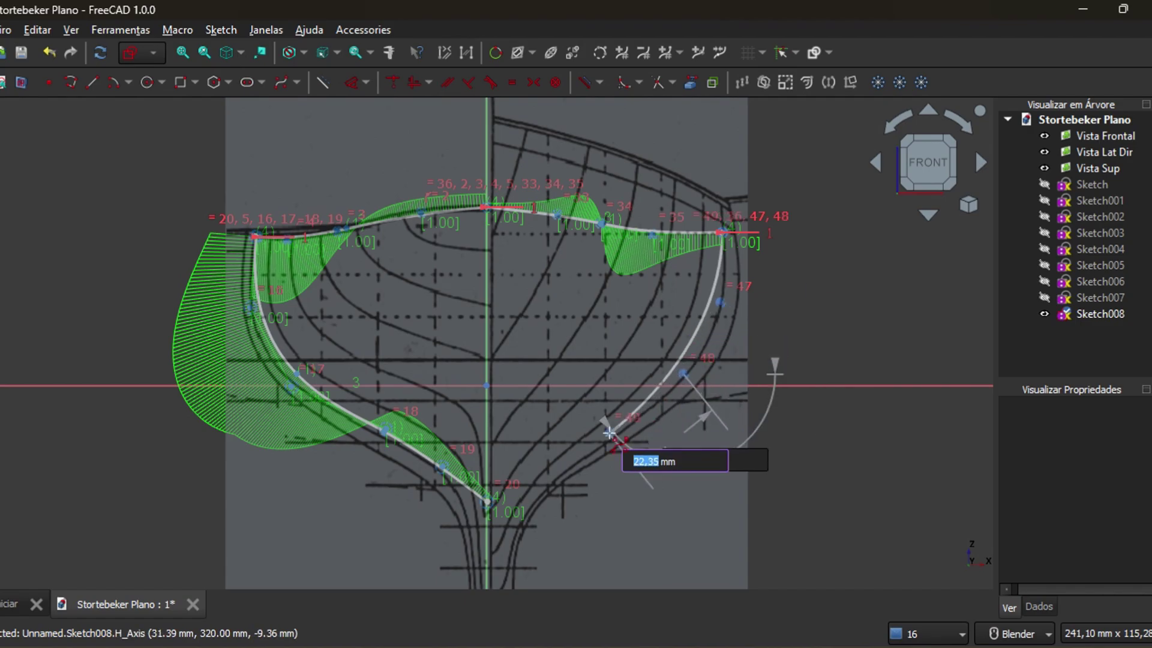
left_click(557, 468)
left_click(487, 501)
right_click(486, 501)
right_click(486, 502)
Make the two innermost pairs of deck-line control points in the 320 mm section symmetric about the vertical axis
scroll(419, 226, "up", 1)
scroll(420, 227, "down", 1)
scroll(554, 219, "up", 4)
left_click(561, 215)
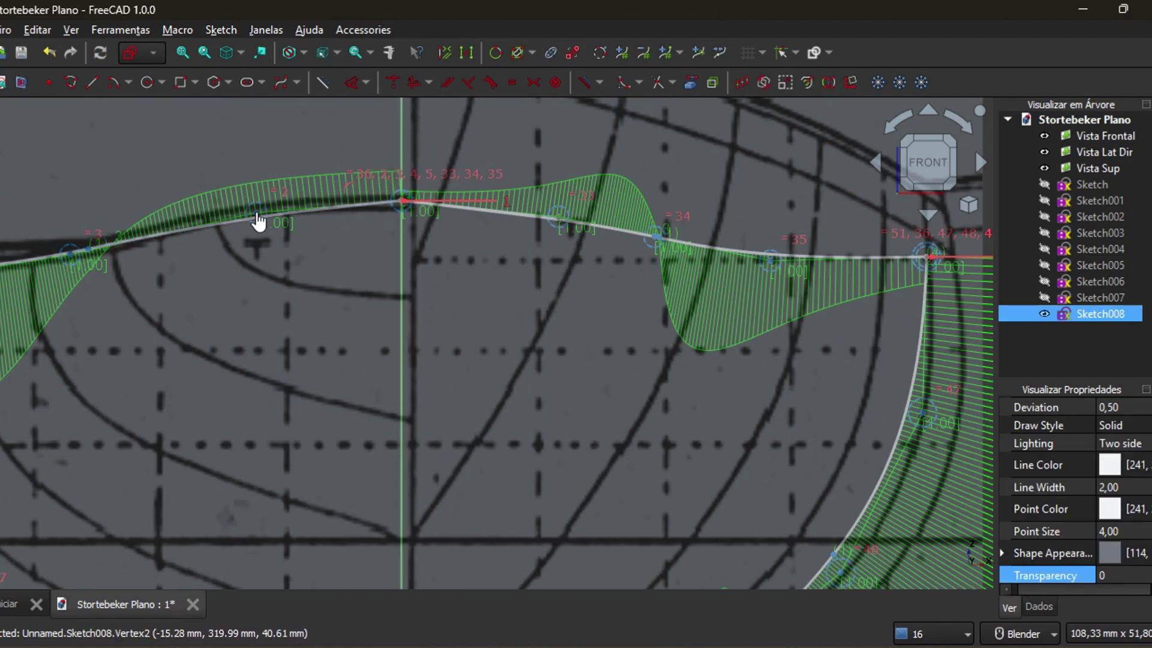
left_click(257, 212)
left_click(401, 252)
left_click(534, 83)
scroll(464, 300, "down", 1)
left_click(622, 246)
left_click(144, 260)
left_click(534, 82)
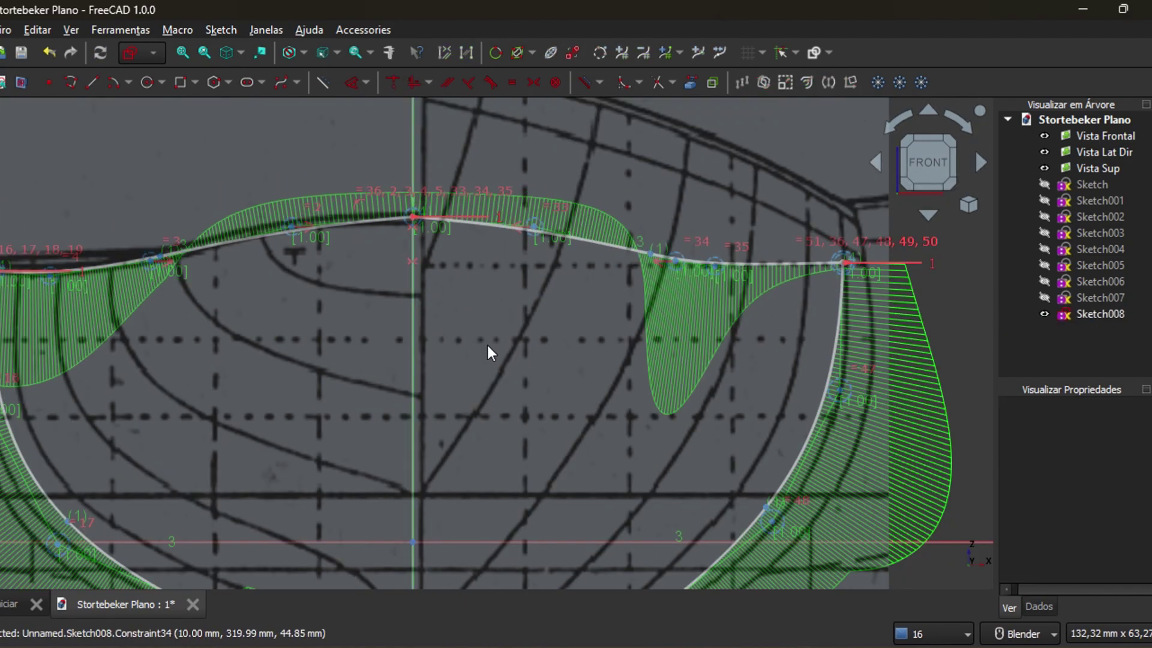
Make the third pair of deck-line control points and both deck-edge endpoints of the 320 mm section symmetric about the vertical axis
middle_click_drag(488, 344, 519, 296, "shift")
left_click(747, 218)
left_click(83, 227)
left_click(445, 255)
left_click(534, 82)
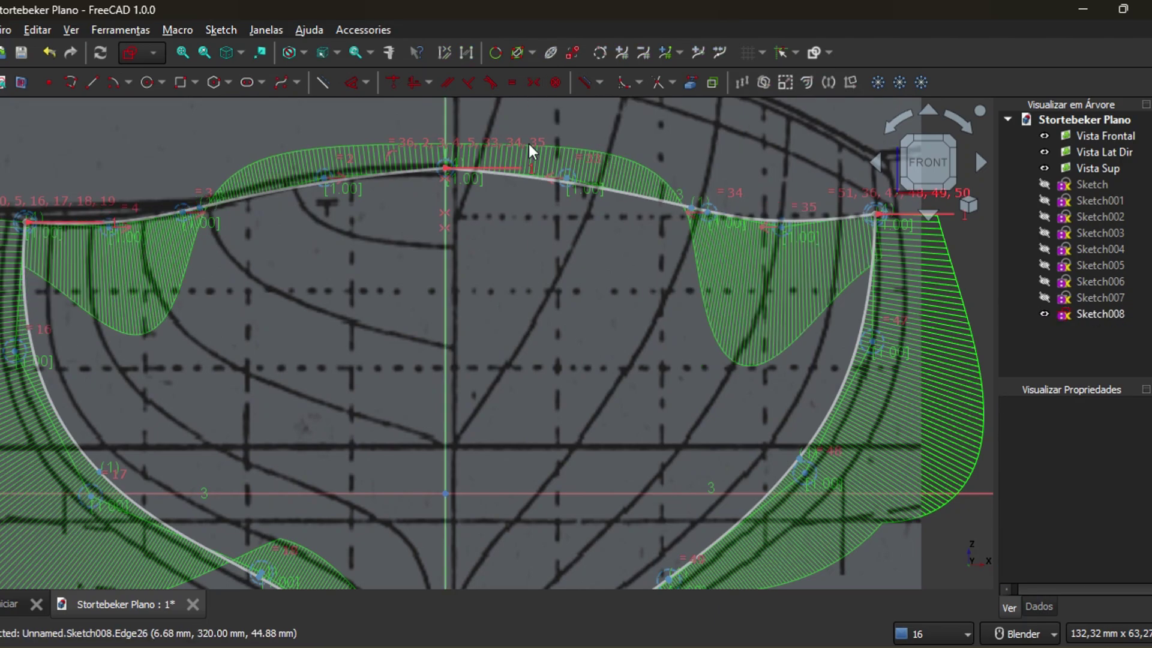
left_click(876, 214)
left_click(25, 222)
left_click(445, 255)
left_click(534, 82)
Make the two uppermost pairs of hull-side control points in the 320 mm section symmetric about the vertical axis
scroll(529, 340, "down", 2)
middle_click_drag(529, 340, 507, 232, "shift")
left_click(736, 236)
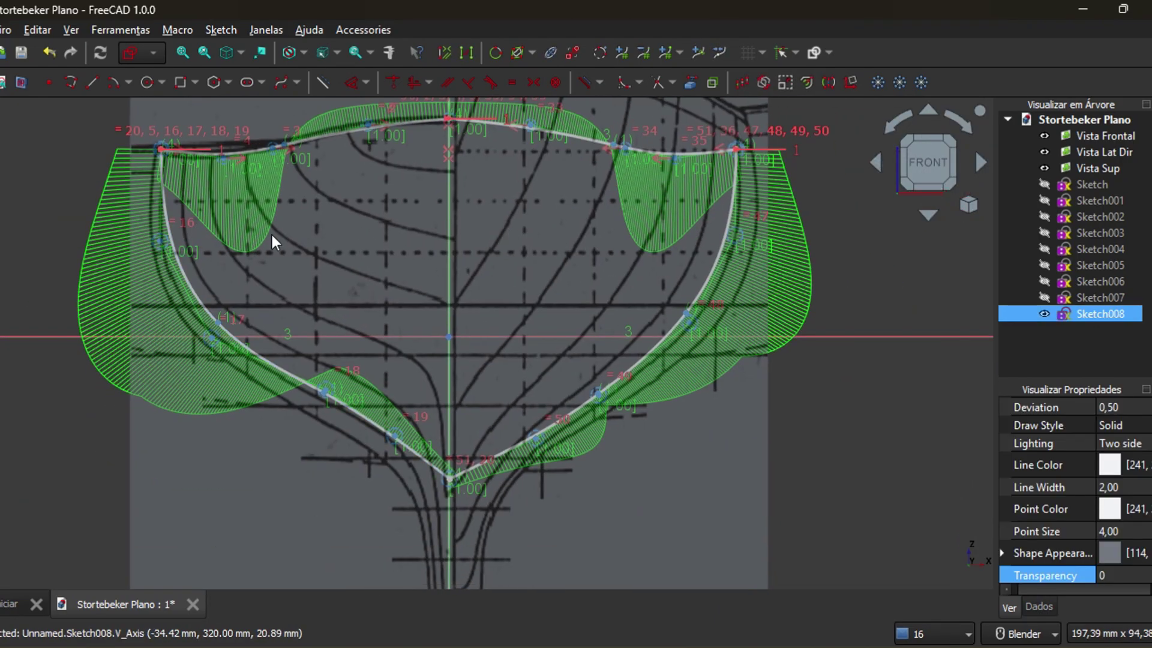
left_click(161, 241)
left_click(450, 234)
left_click(529, 83)
scroll(694, 333, "up", 3)
left_click(687, 314)
scroll(670, 327, "down", 5)
left_click(533, 82)
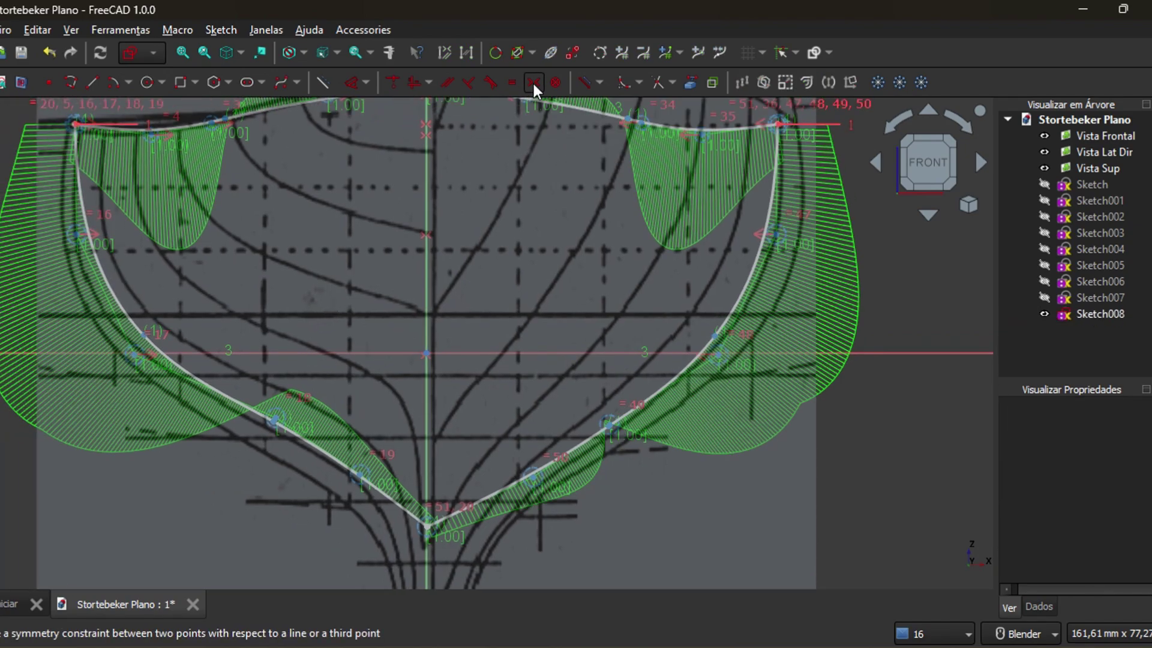
Make the two lowest pairs of hull-side control points in the 320 mm section symmetric about the vertical axis and finish the sketch
left_click(279, 417)
scroll(278, 418, "up", 5)
left_click(278, 420)
scroll(313, 471, "down", 2)
scroll(759, 456, "up", 7)
left_click(822, 431)
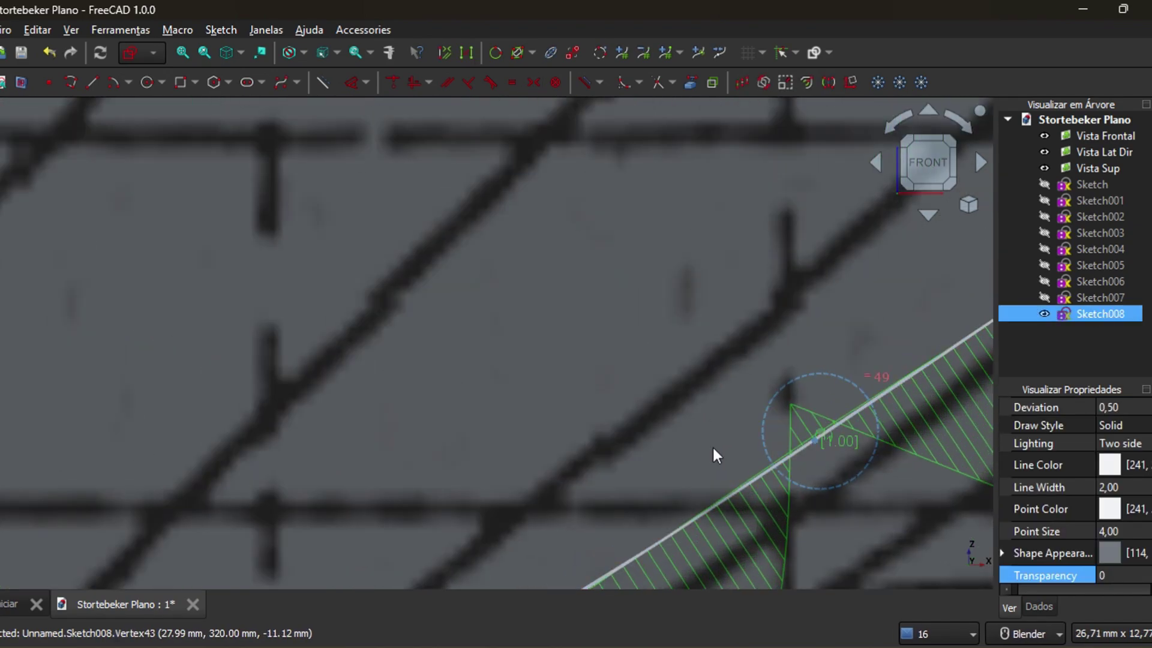
scroll(443, 450, "down", 9)
left_click(328, 258)
left_click(534, 82)
middle_click_drag(437, 391, 445, 389, "shift")
scroll(444, 389, "down", 2)
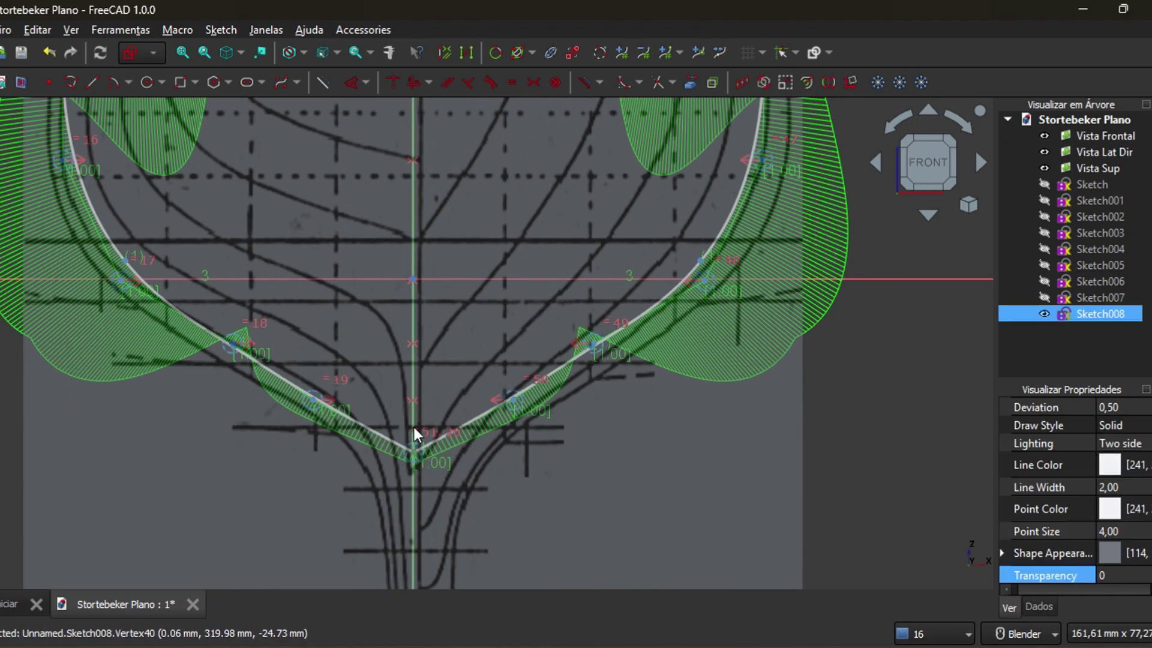
scroll(434, 375, "down", 3)
left_click(1, 82)
Create a sketch on the XZ plane offset 400 mm, with the 320 mm section displayed as a reference
scroll(178, 342, "down", 1)
left_click(155, 85)
left_click_drag(540, 231, 671, 230)
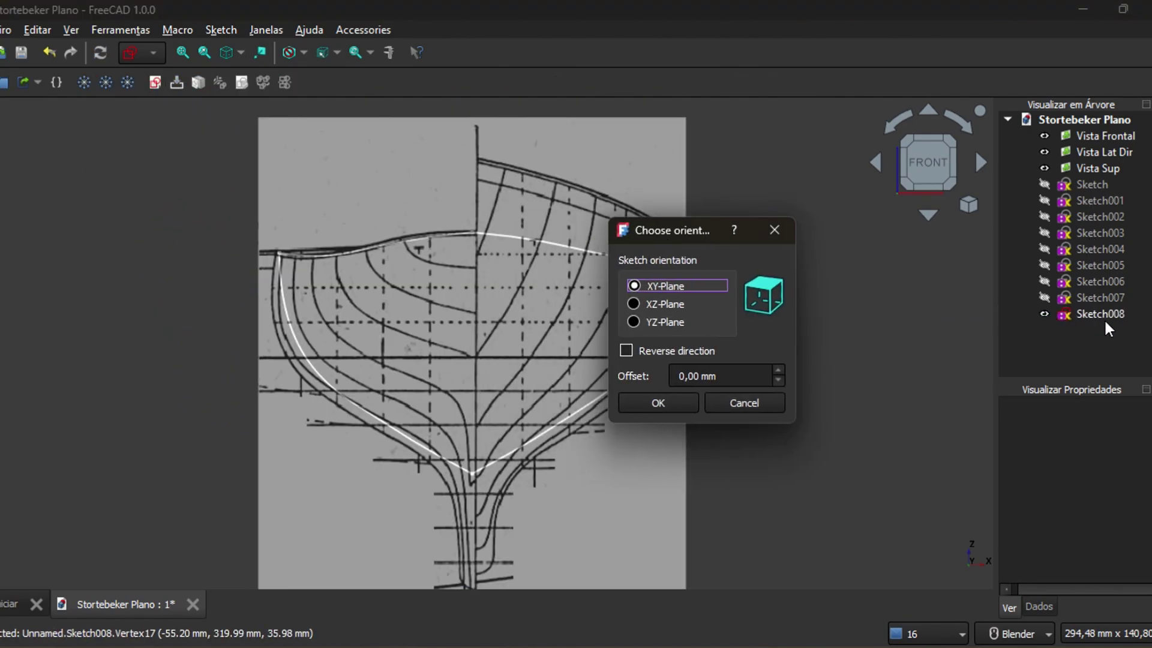
left_click(659, 399)
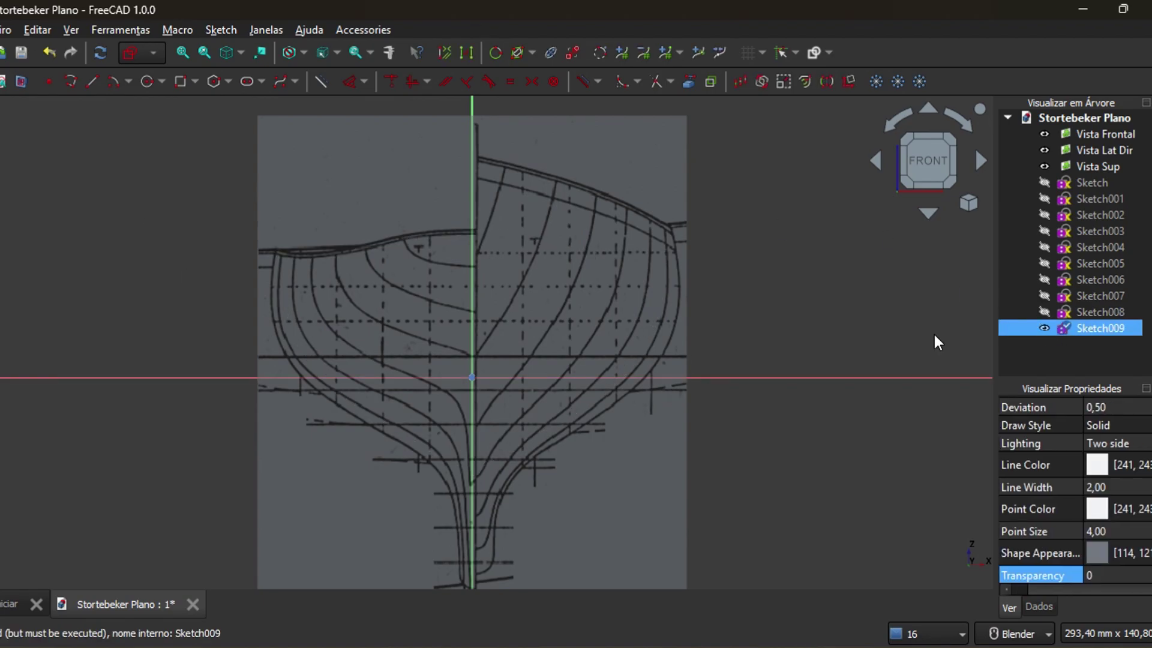
scroll(501, 228, "up", 1)
left_click(1100, 313)
key("space")
Draw the 400 mm section's left deck line as a B-spline from the centreline to the deck edge
left_click(501, 226)
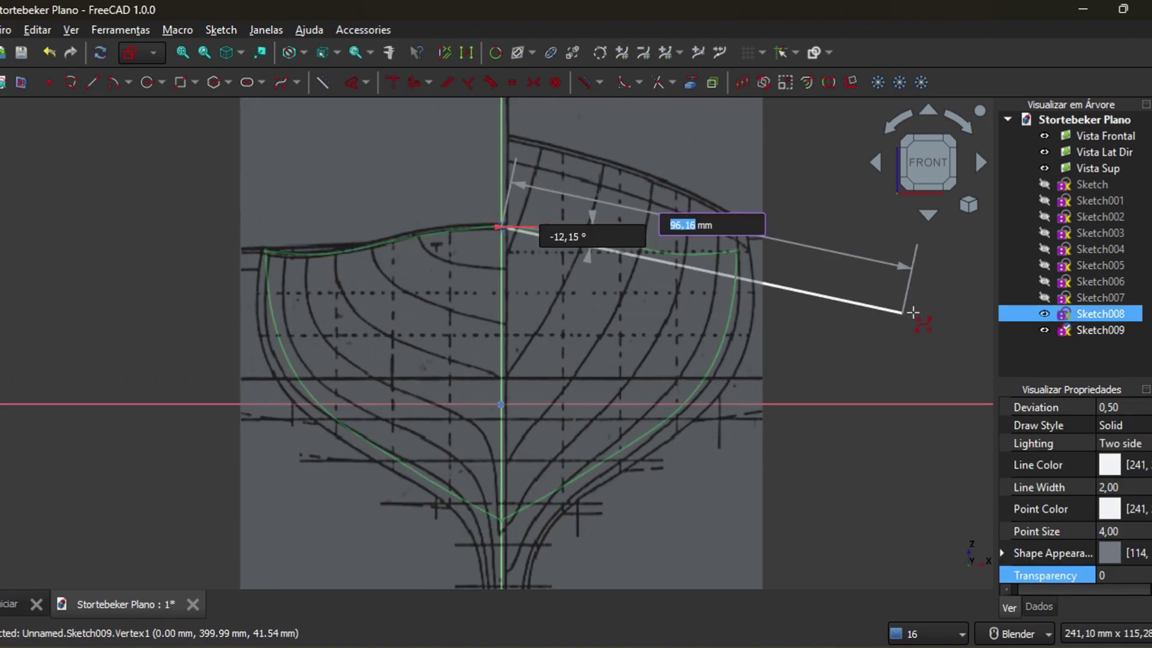
key("Escape")
left_click(1093, 331)
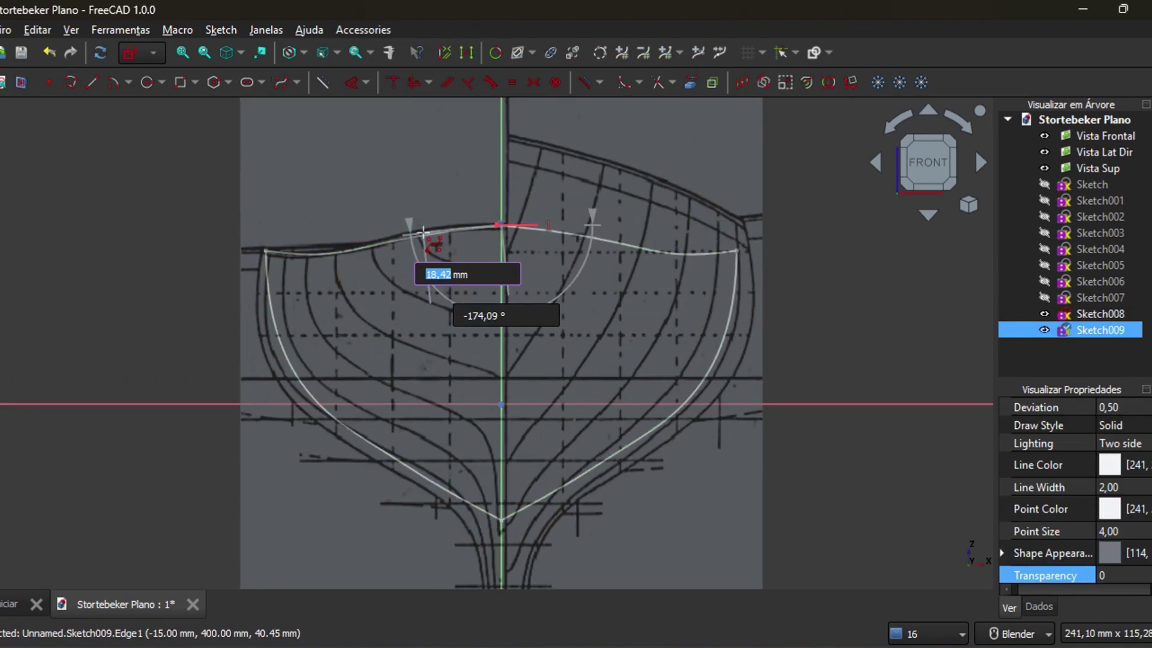
left_click(417, 233)
left_click(337, 258)
right_click(303, 257)
Draw the 400 mm section's left hull side as a B-spline from the deck edge down to the centreline
left_click(302, 257)
left_click(324, 339)
left_click(391, 384)
left_click(471, 420)
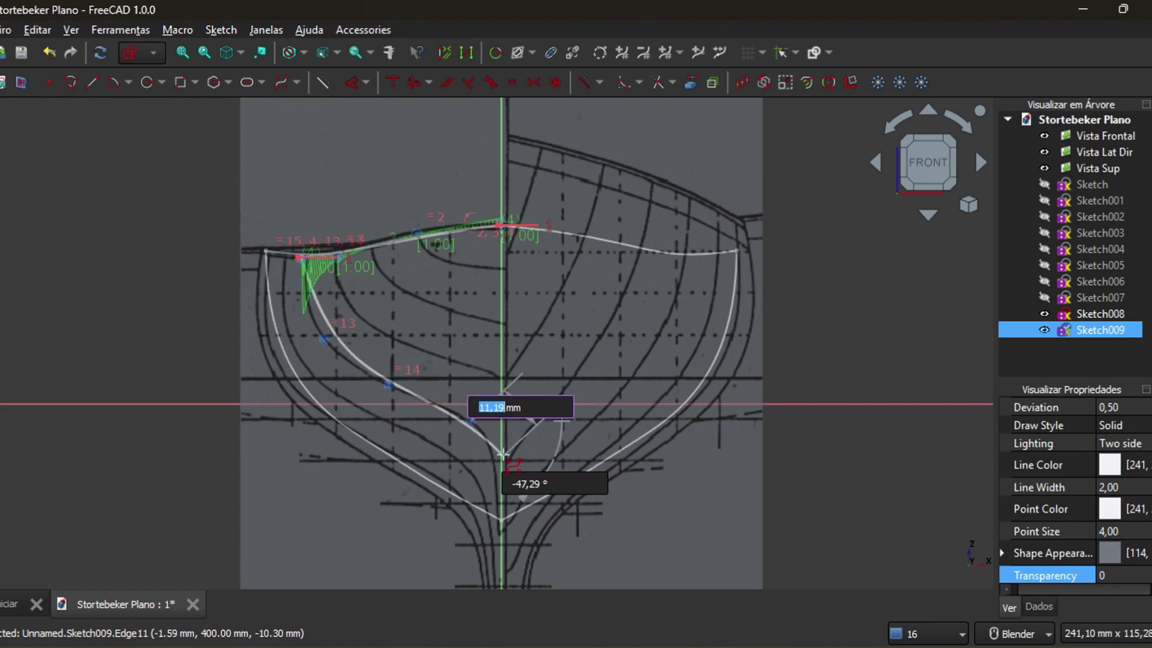
left_click(502, 454)
right_click(504, 454)
Hide the 320 mm section and draw the 400 mm section's right deck line as a B-spline from the centreline
left_click(1100, 315)
key("space")
left_click(1105, 332)
scroll(454, 273, "up", 1)
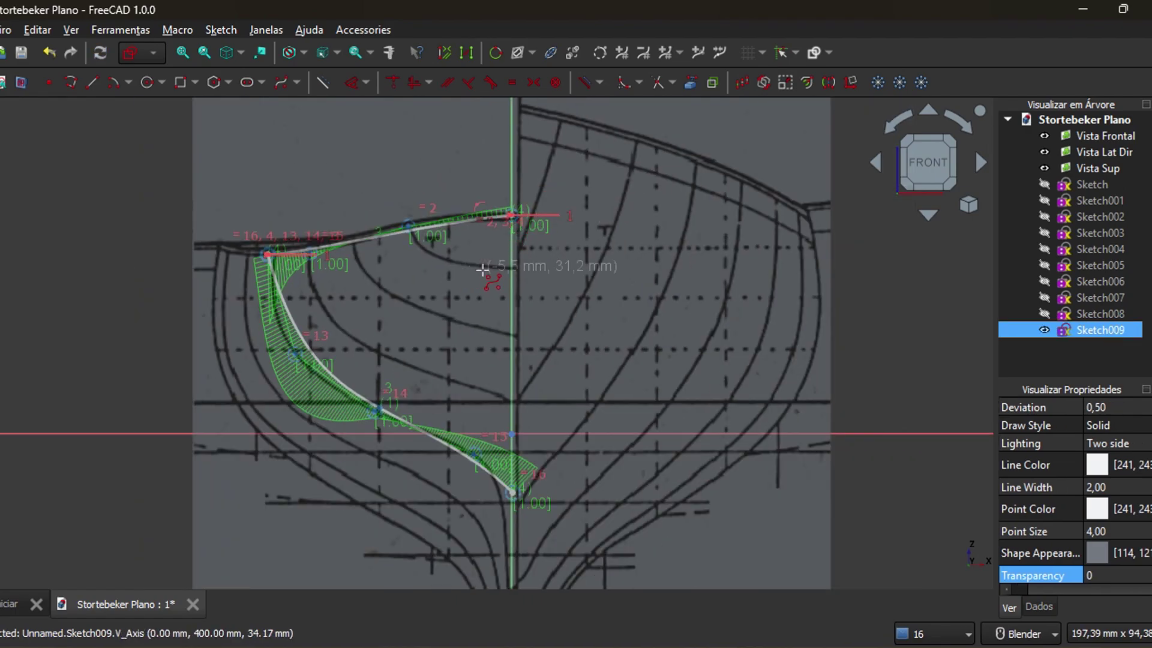
left_click(620, 226)
right_click(769, 258)
Draw the 400 mm section's right hull side as a B-spline from the deck edge to the keel point on the centreline
left_click(769, 258)
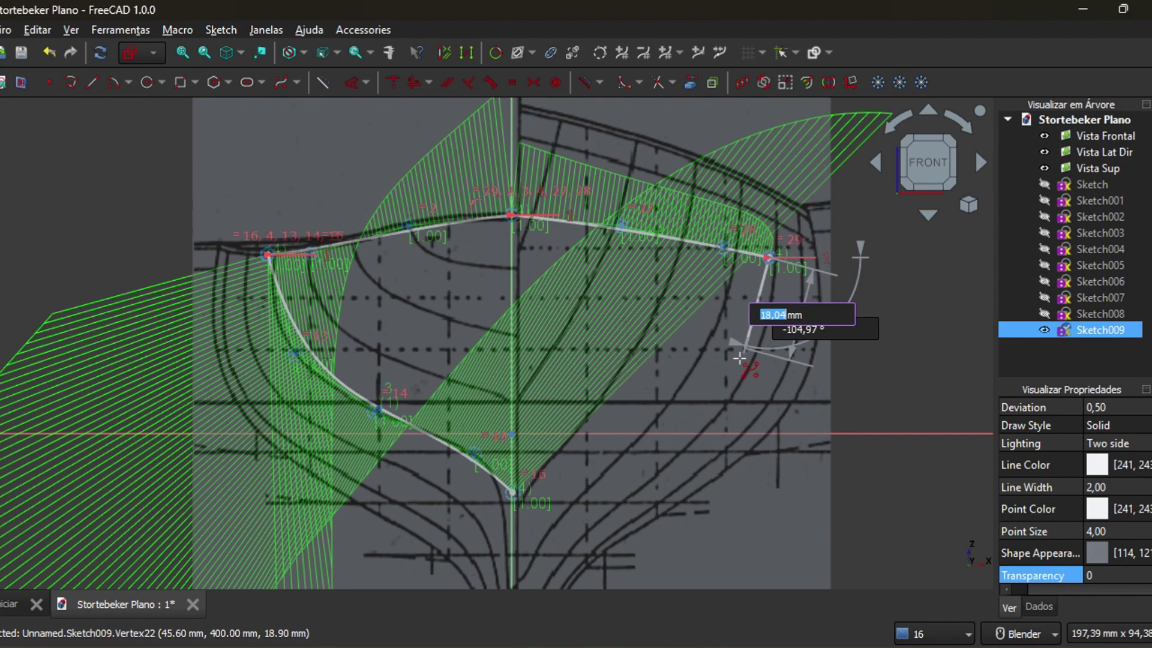
left_click(743, 358)
left_click(685, 409)
left_click(611, 454)
left_click(512, 493)
right_click(511, 493)
right_click(382, 298)
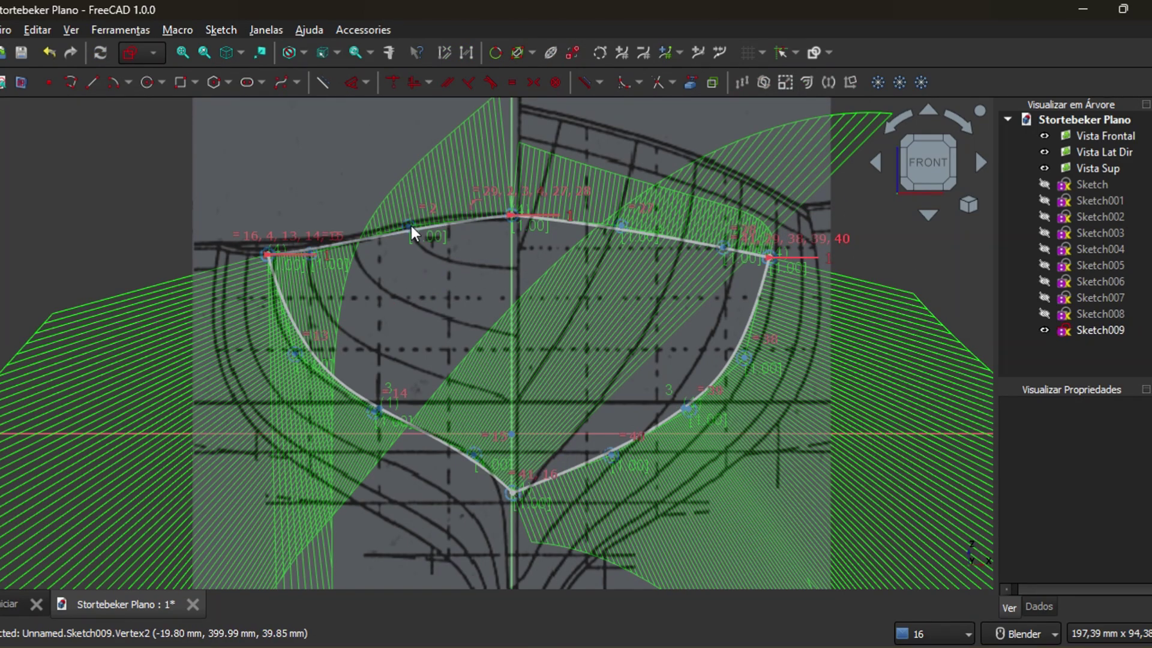
Make the deck-line control points and deck-edge endpoints of the 400 mm section symmetric about the vertical axis
scroll(620, 230, "up", 2)
left_click(149, 213)
left_click(376, 288)
key("s")
scroll(428, 327, "down", 1)
middle_click_drag(423, 325, 553, 313, "shift")
left_click(360, 244)
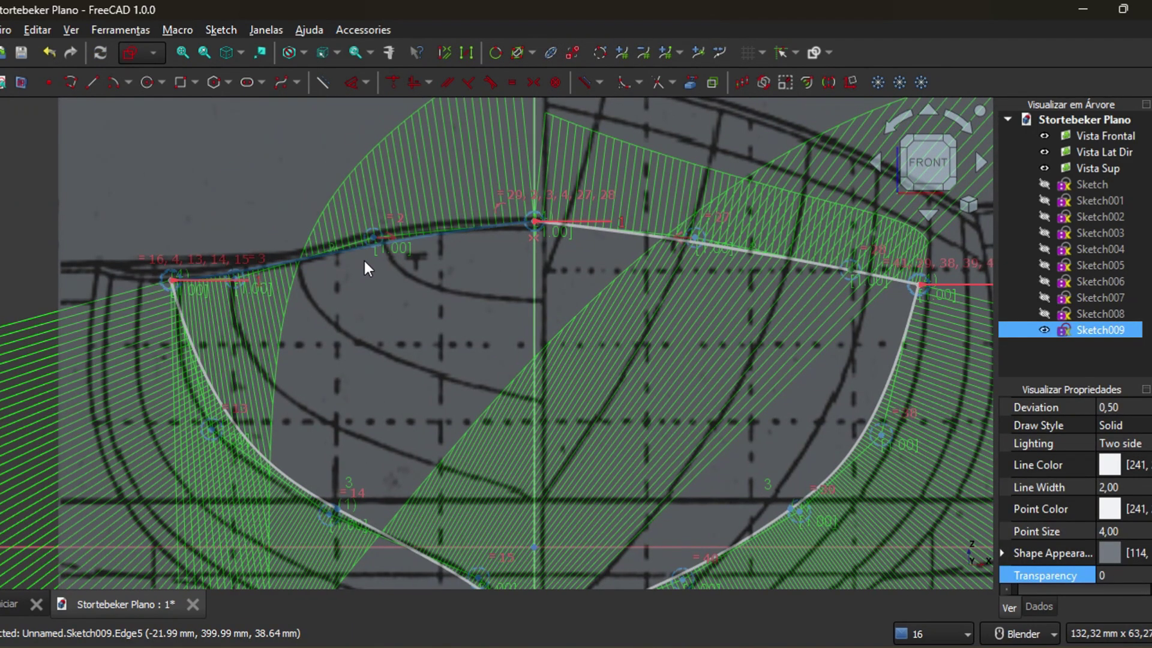
left_click(534, 82)
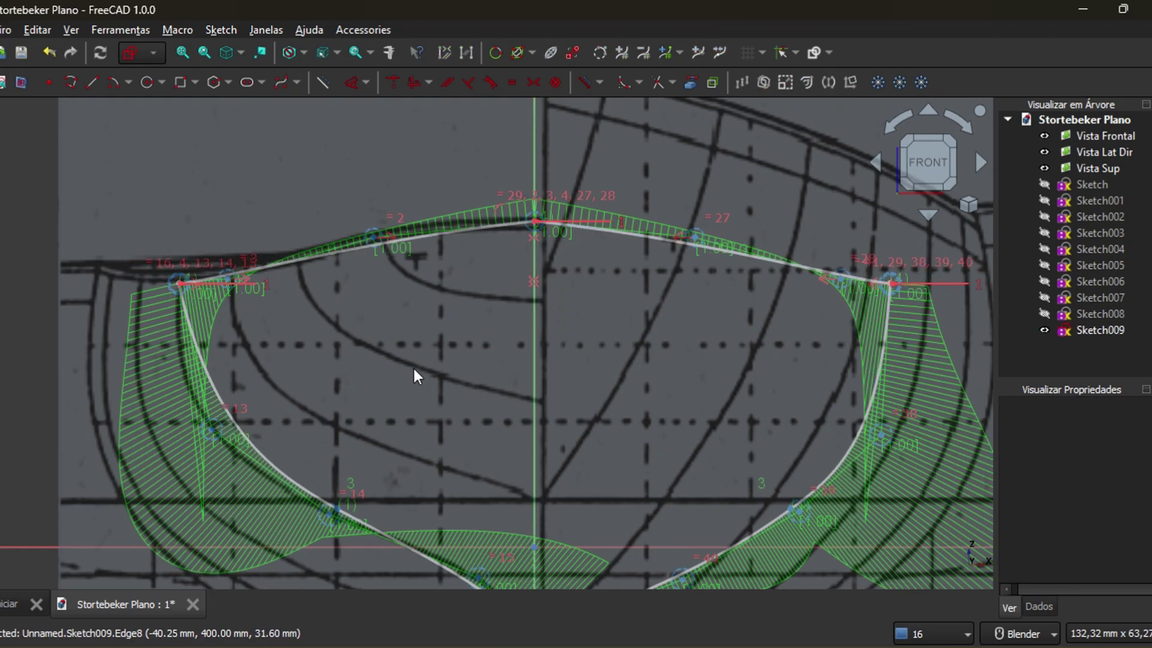
Make the upper and middle pairs of hull-side control points in the 400 mm section symmetric about the vertical axis
middle_click_drag(334, 343, 325, 255, "shift")
left_click(871, 345)
left_click(202, 342)
left_click(524, 336)
left_click(533, 83)
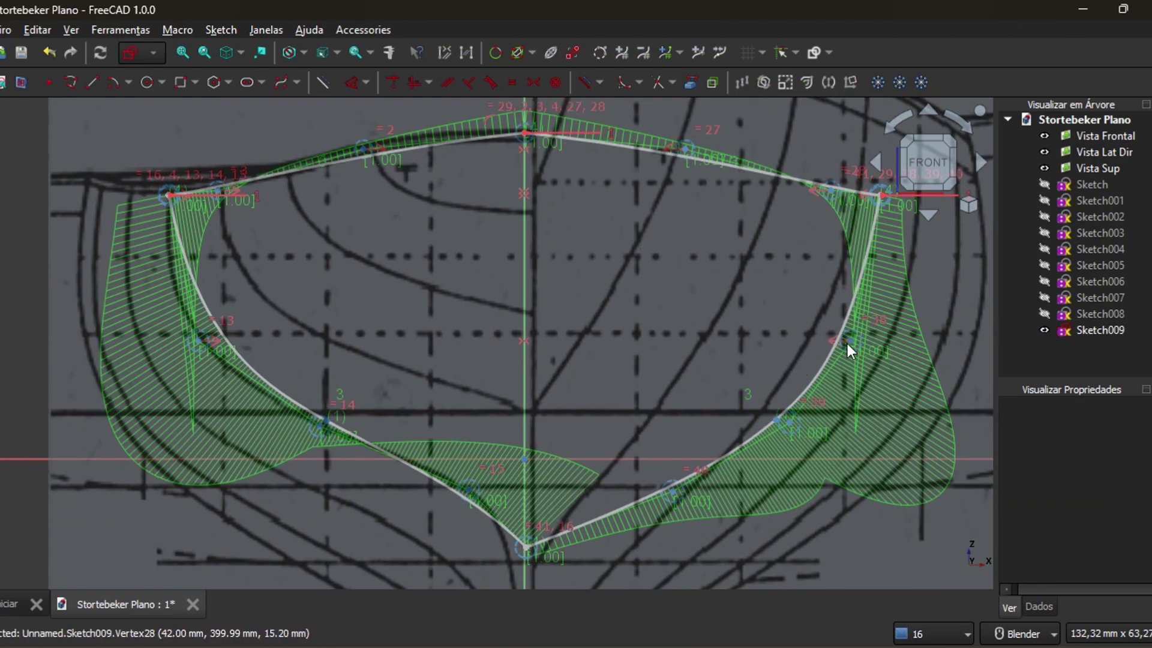
left_click(323, 423)
left_click(319, 430)
left_click(320, 426)
left_click(789, 422)
left_click(524, 393)
left_click(534, 82)
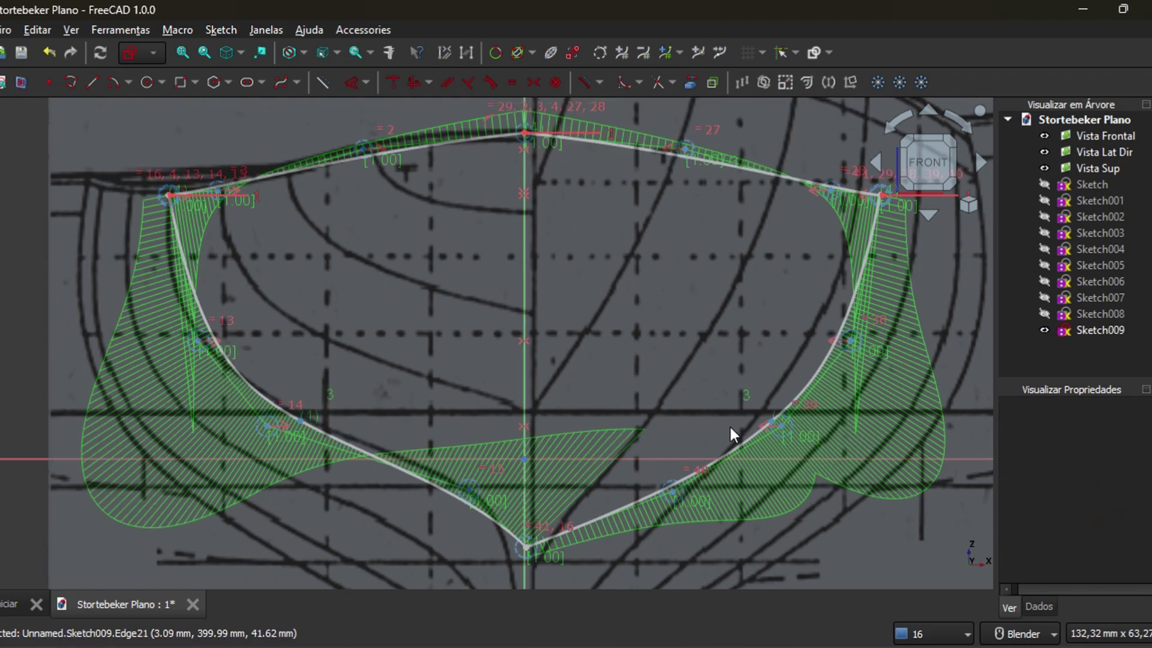
Move the right lowest hull-side control point of the 400 mm section inward, make its pair symmetric about the vertical axis, and finish the sketch
left_click_drag(671, 491, 591, 490)
left_click(590, 490)
left_click(469, 490)
left_click(524, 393)
left_click(534, 82)
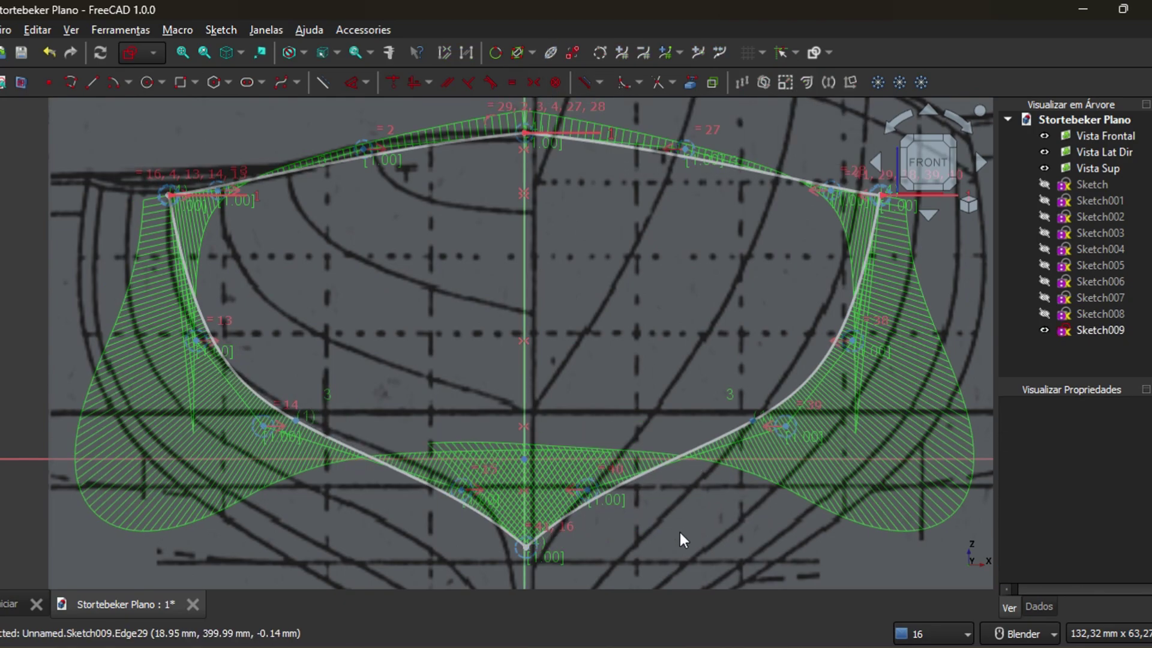
left_click(130, 53)
left_click(1085, 330)
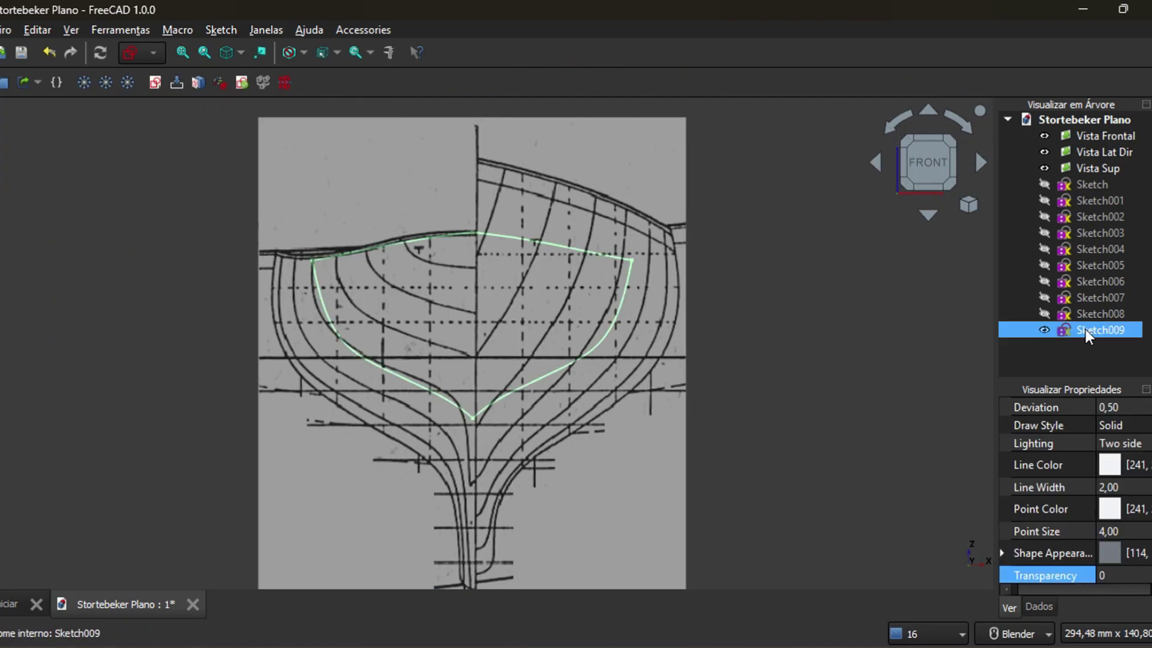
left_click(112, 142)
left_click(155, 82)
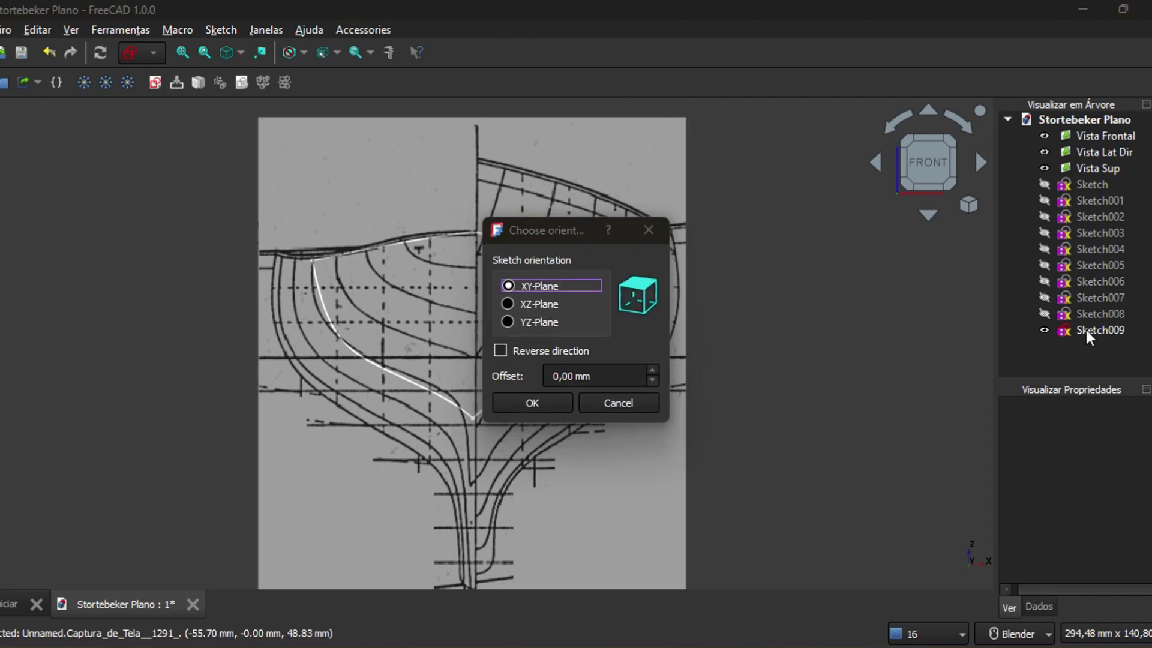
left_click(532, 403)
left_click(924, 185)
left_click(1059, 344)
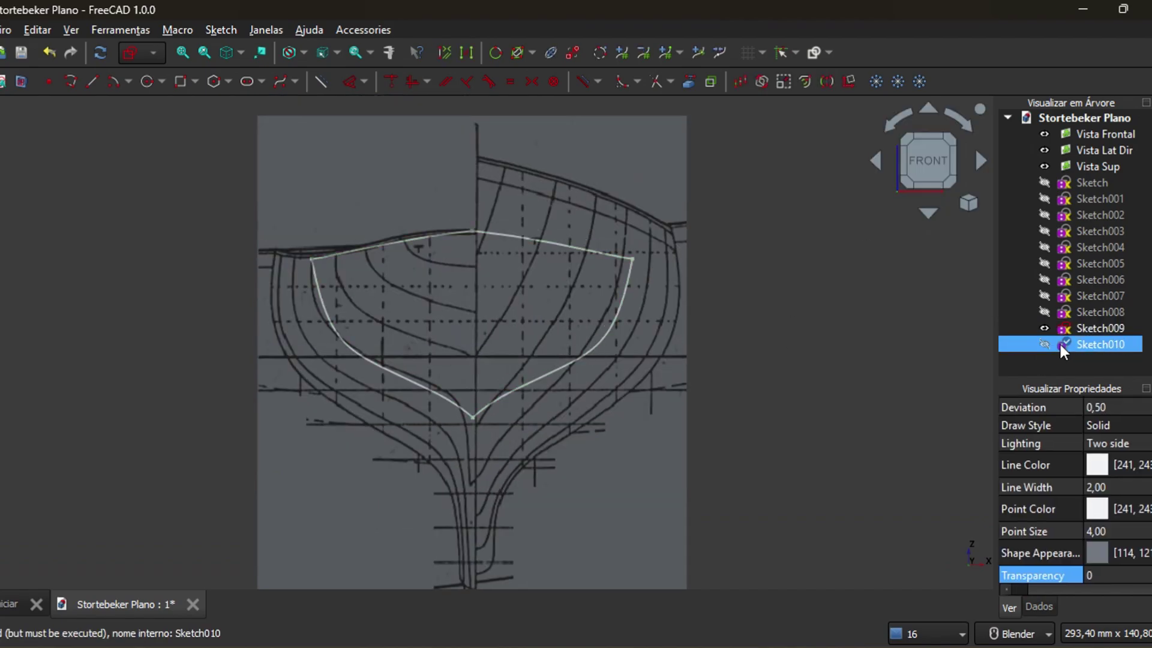
left_click(280, 81)
middle_click_drag(477, 273, 466, 307, "shift")
scroll(467, 308, "up", 1)
left_click(1087, 345)
left_click(1071, 330)
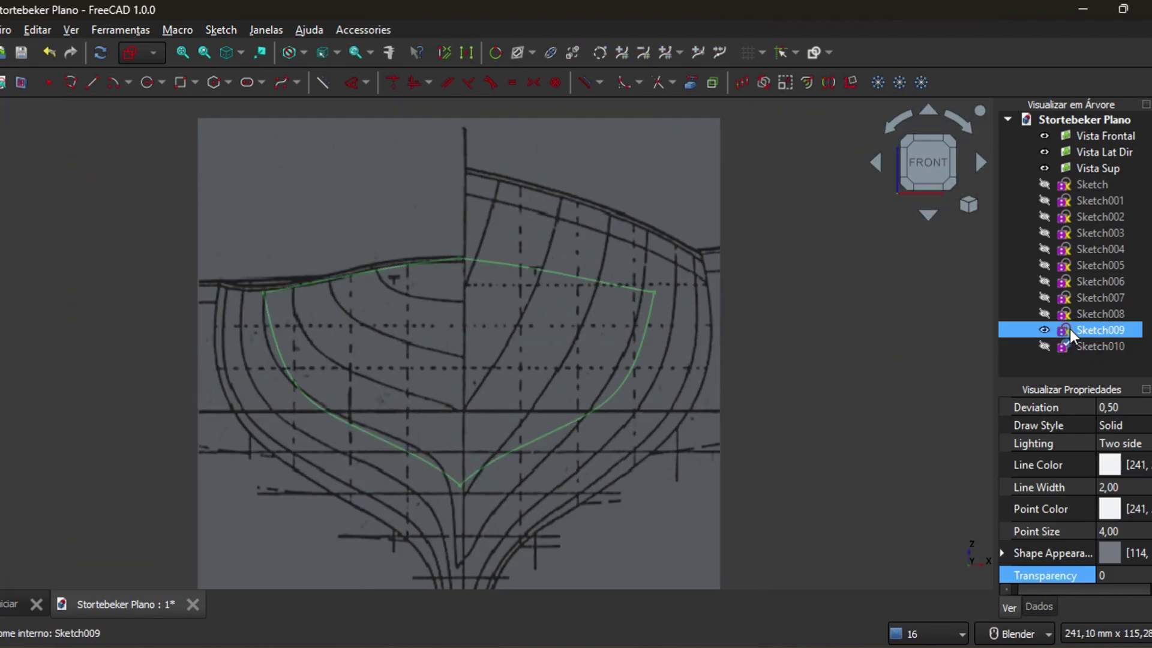
double_click(1091, 348)
left_click(932, 187)
left_click(1094, 348)
key("Escape")
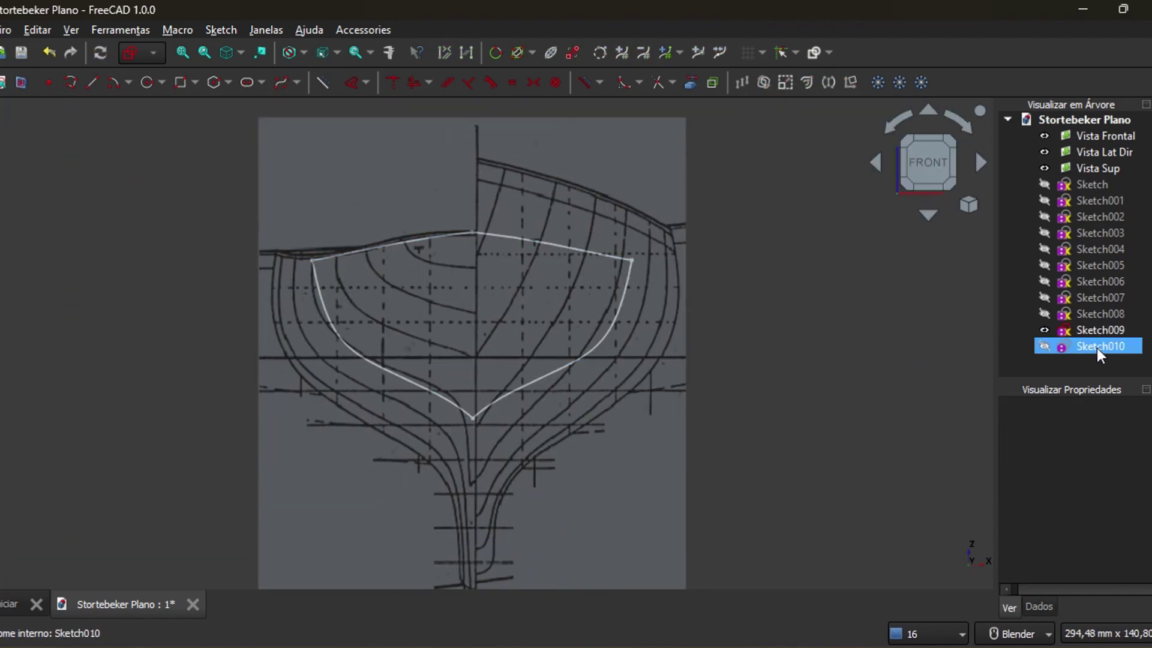
left_click(1096, 348)
left_click(1045, 330)
left_click(712, 462)
left_click(1093, 348)
left_click(354, 259)
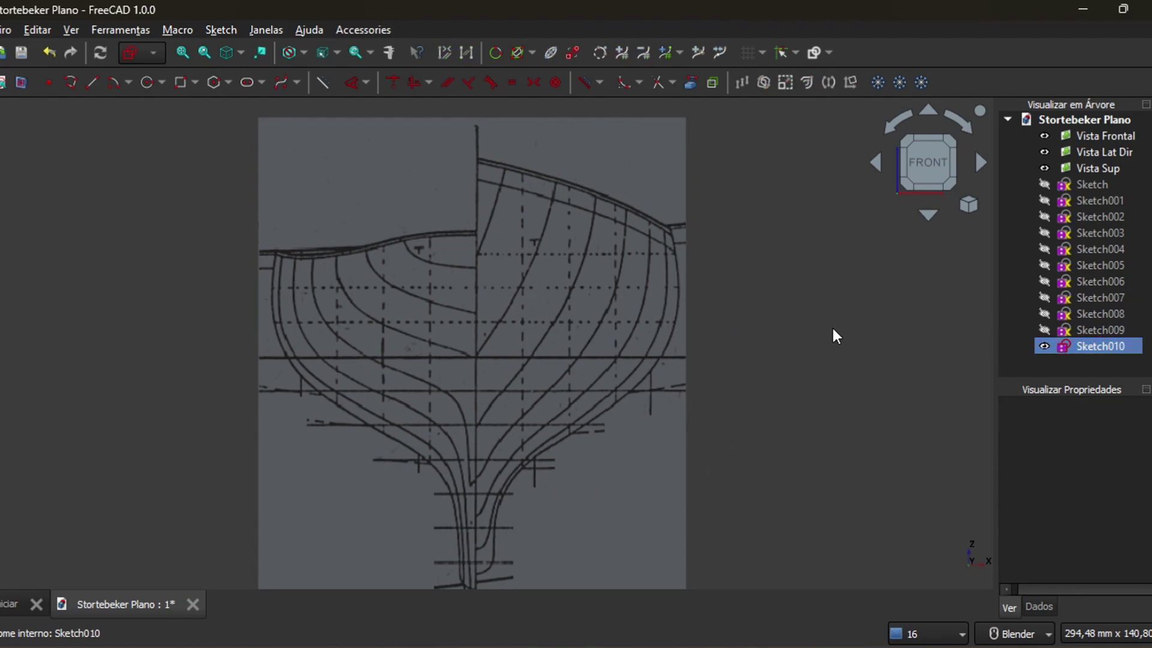
key("Escape")
key("Delete")
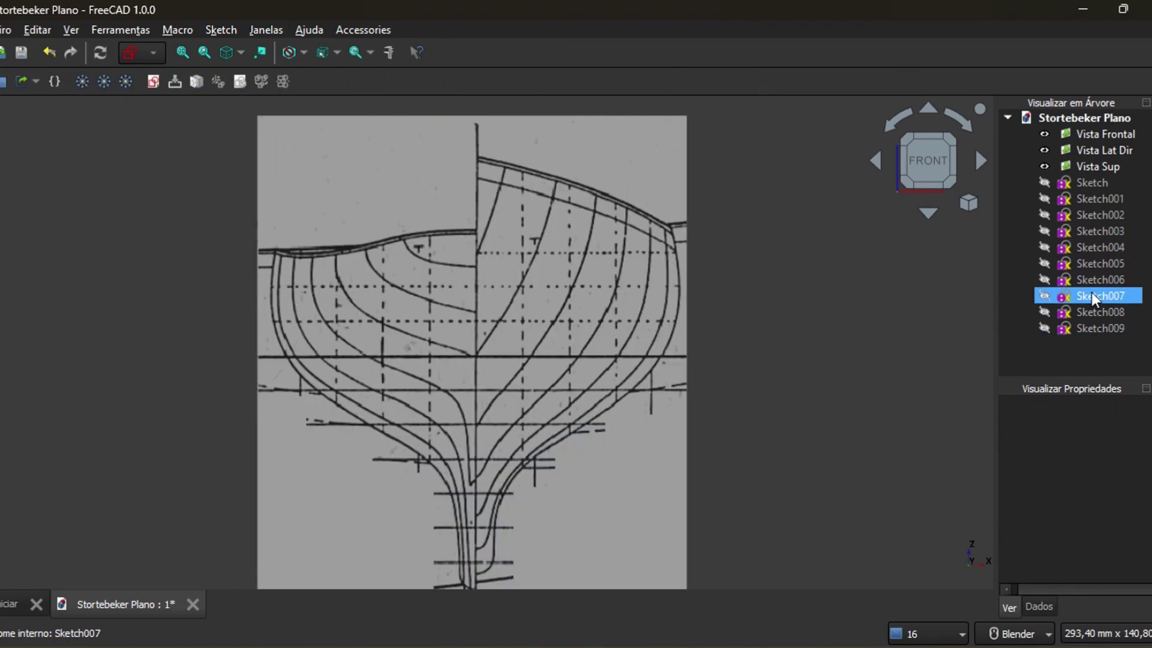
Display all the section sketches in an angled 3D view and delete the 400 mm section
left_click(1093, 329)
scroll(838, 318, "up", 2)
mouse_move(838, 318)
middle_mouse_down()
mouse_move(784, 344)
mouse_move(696, 354)
middle_mouse_up()
scroll(696, 354, "down", 6)
left_click(1044, 183)
left_click(1045, 200)
left_click(1044, 215)
left_click(1044, 232)
key("Delete")
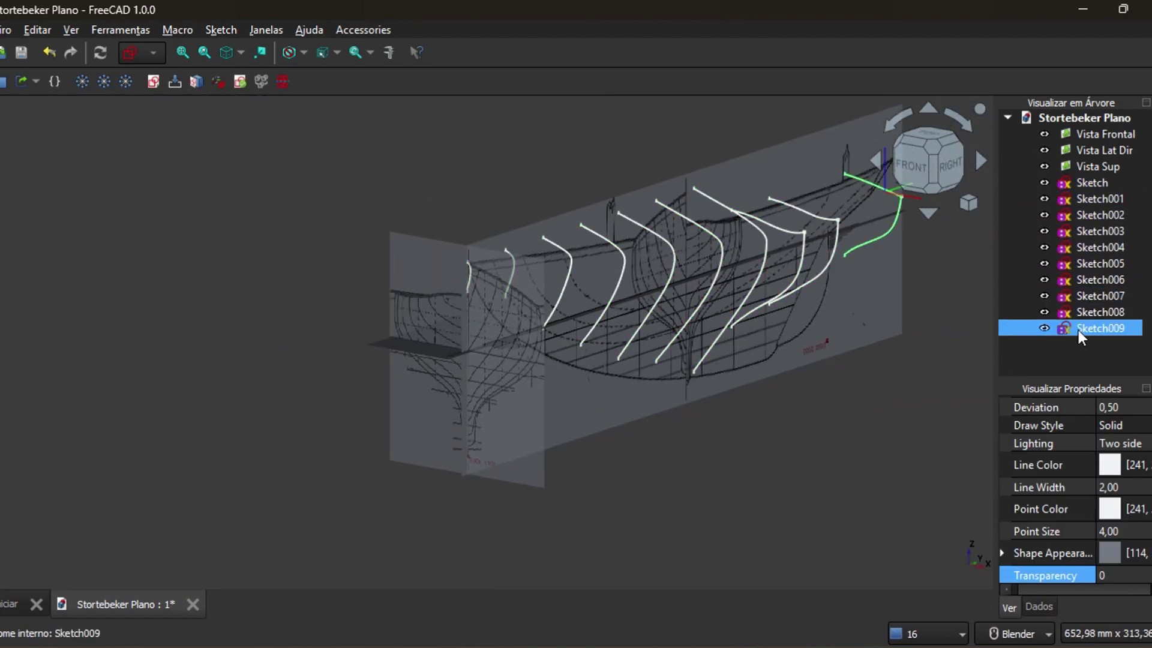
Create a sketch on the XZ plane offset 360 mm in front view, with the 320 mm section displayed as a reference
left_click(1101, 200)
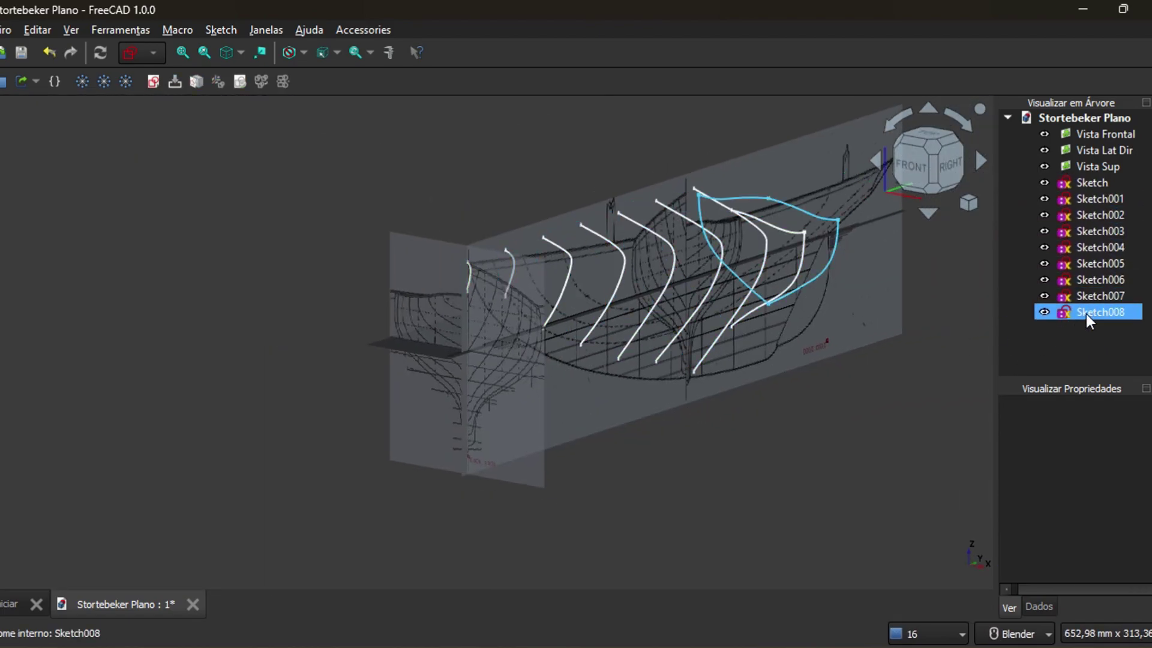
left_click(912, 165)
left_click(153, 82)
left_click(510, 303)
left_click_drag(594, 376, 522, 386)
type("360")
left_click(532, 402)
left_click(1043, 183)
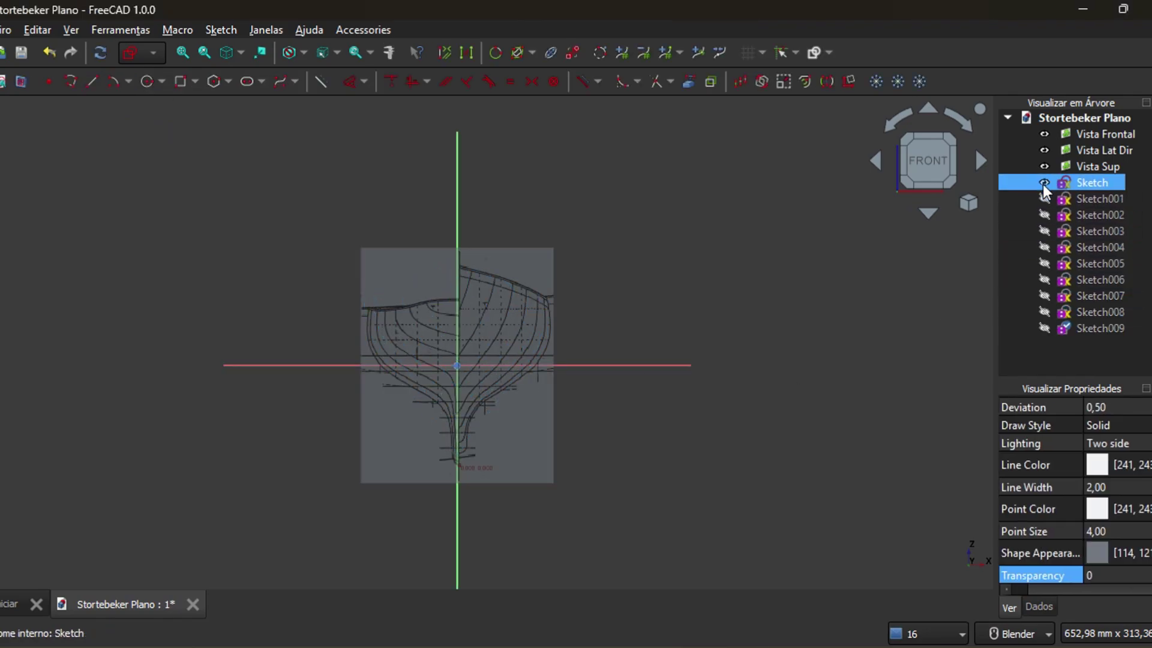
scroll(379, 339, "up", 4)
Draw the 360 mm section's left deck line and left hull side as B-splines, starting and ending on the centreline
left_click(280, 81)
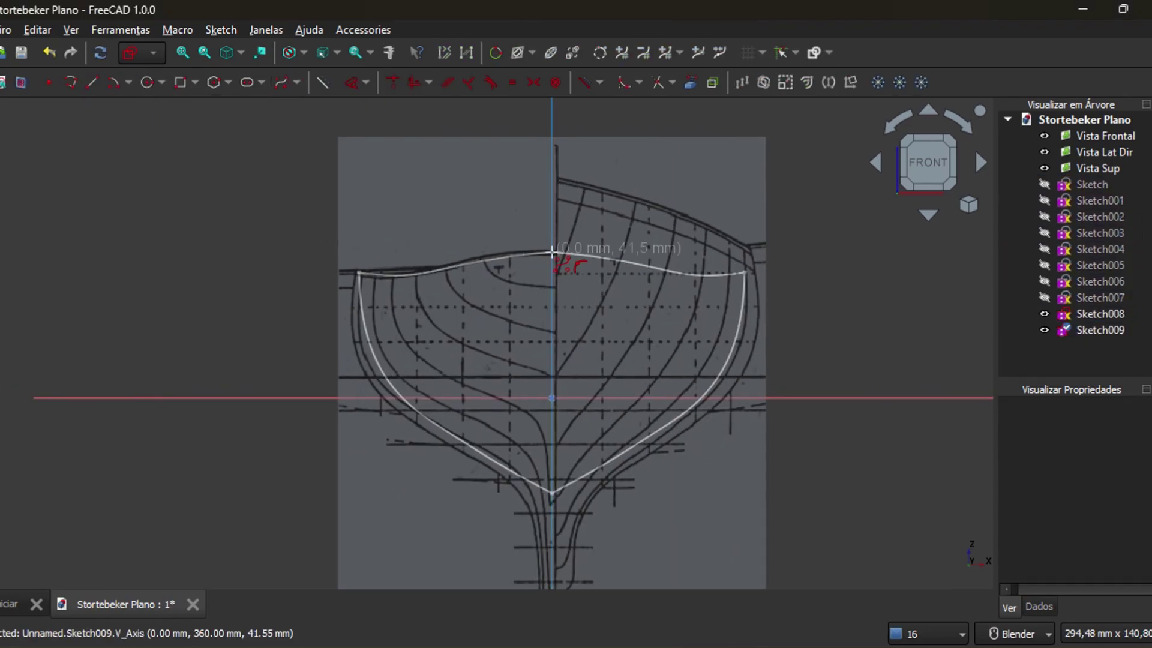
left_click(475, 259)
left_click(425, 278)
left_click(405, 371)
left_click(482, 420)
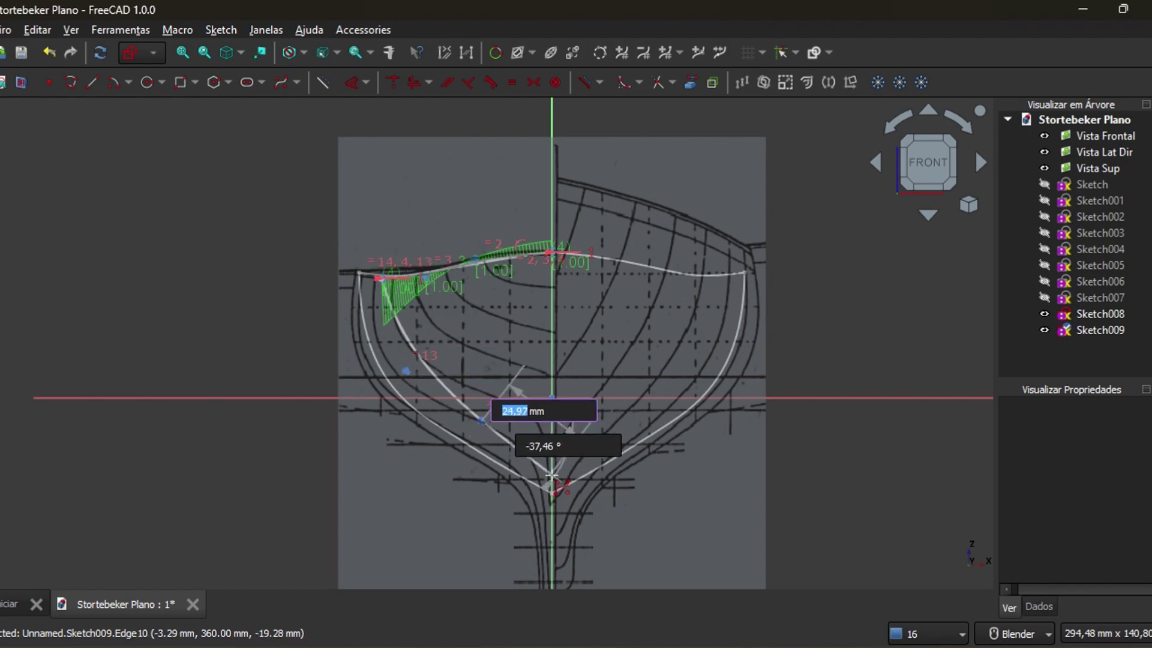
Hide the 320 mm section and draw the 360 mm section's right deck line as a B-spline from the centreline to the deck edge
left_click(1044, 313)
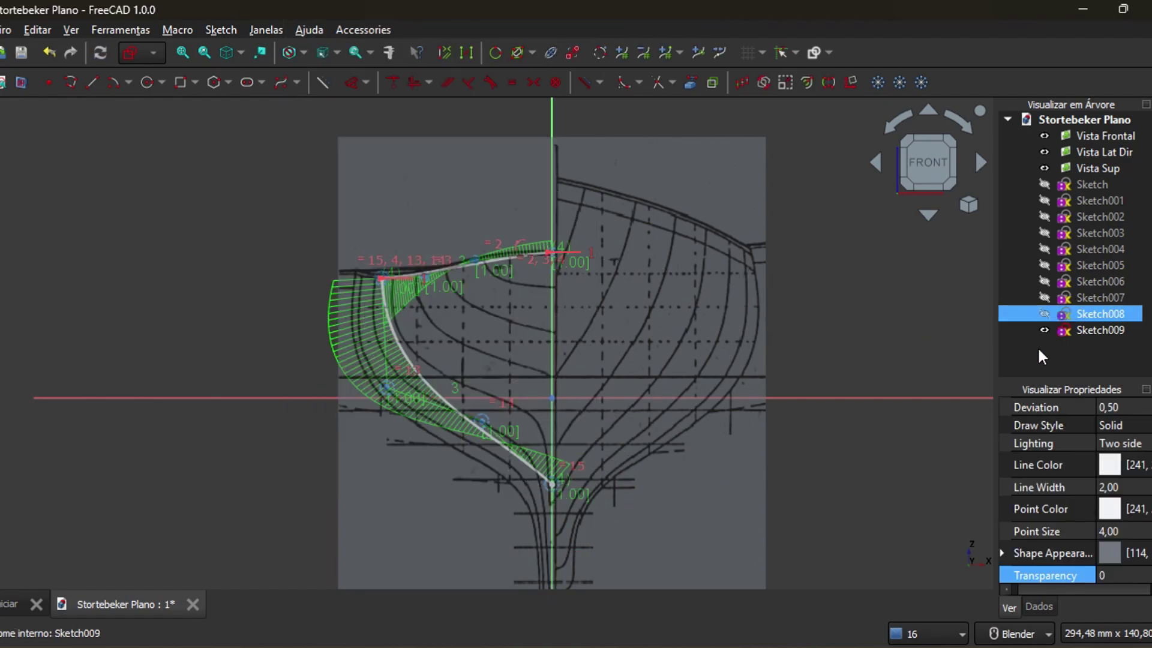
scroll(660, 353, "up", 2)
left_click(282, 85)
left_click(498, 203)
left_click(601, 213)
left_click(721, 237)
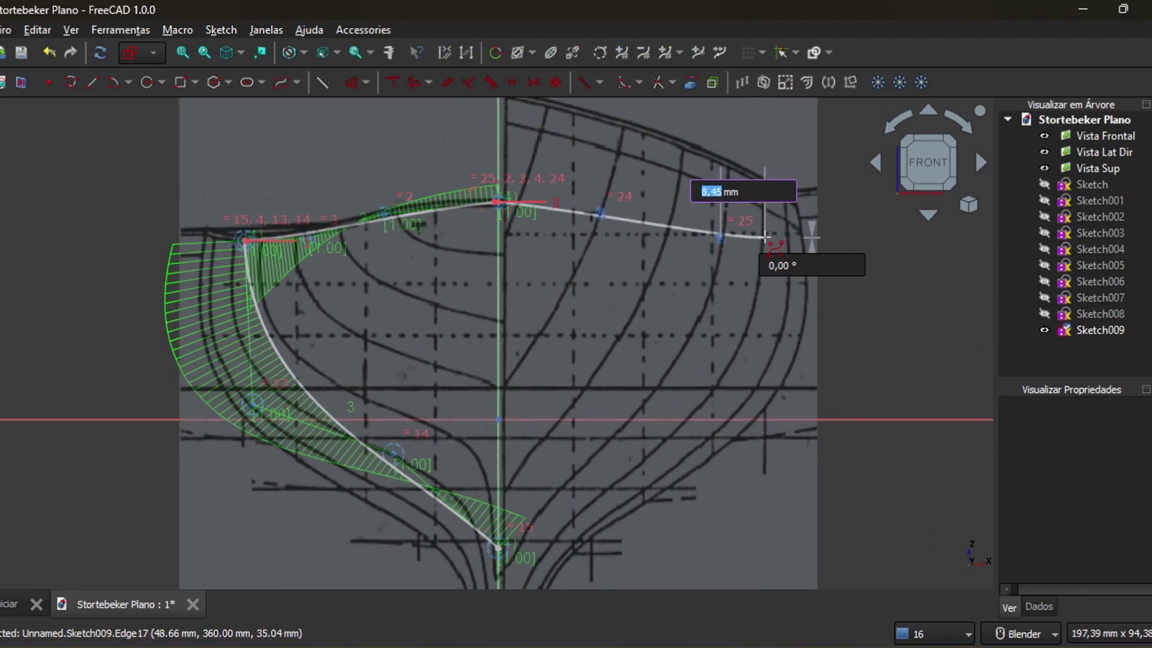
left_click(765, 238)
Draw the 360 mm section's right hull side as a B-spline down to the keel point on the centreline
left_click(744, 395)
left_click(643, 456)
left_click(498, 548)
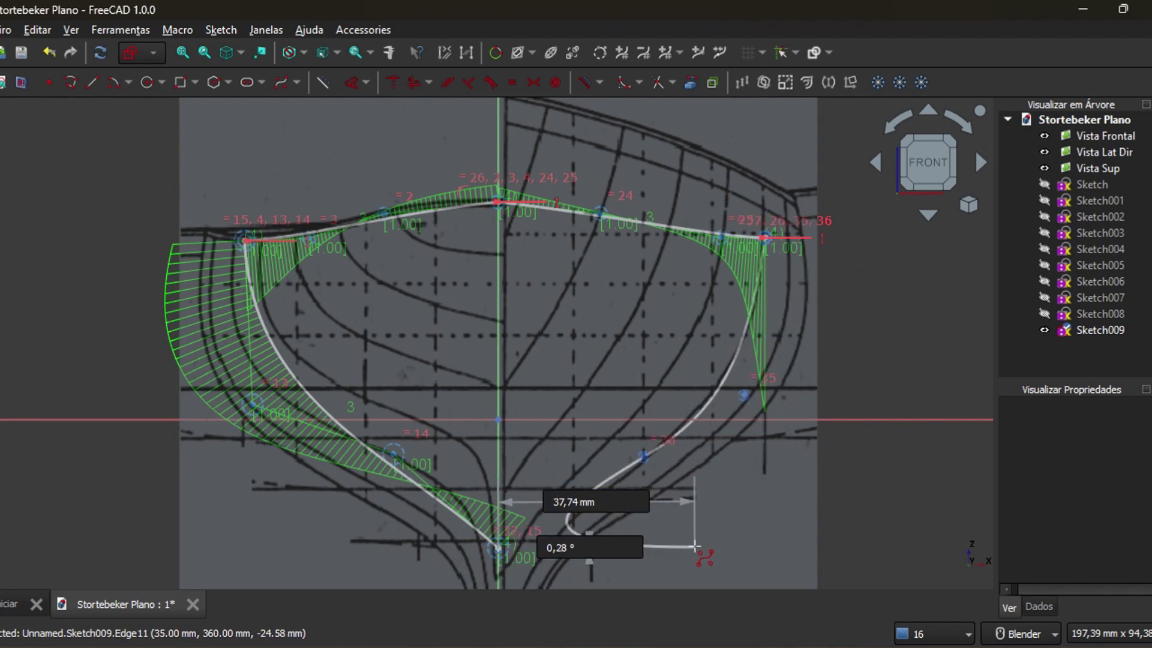
right_click(694, 547)
Make both pairs of deck-line control points in the 360 mm section symmetric about the vertical axis
left_click(384, 213)
left_click(601, 214)
left_click(497, 258)
left_click(534, 83)
left_click(309, 241)
left_click(498, 318)
left_click(533, 82)
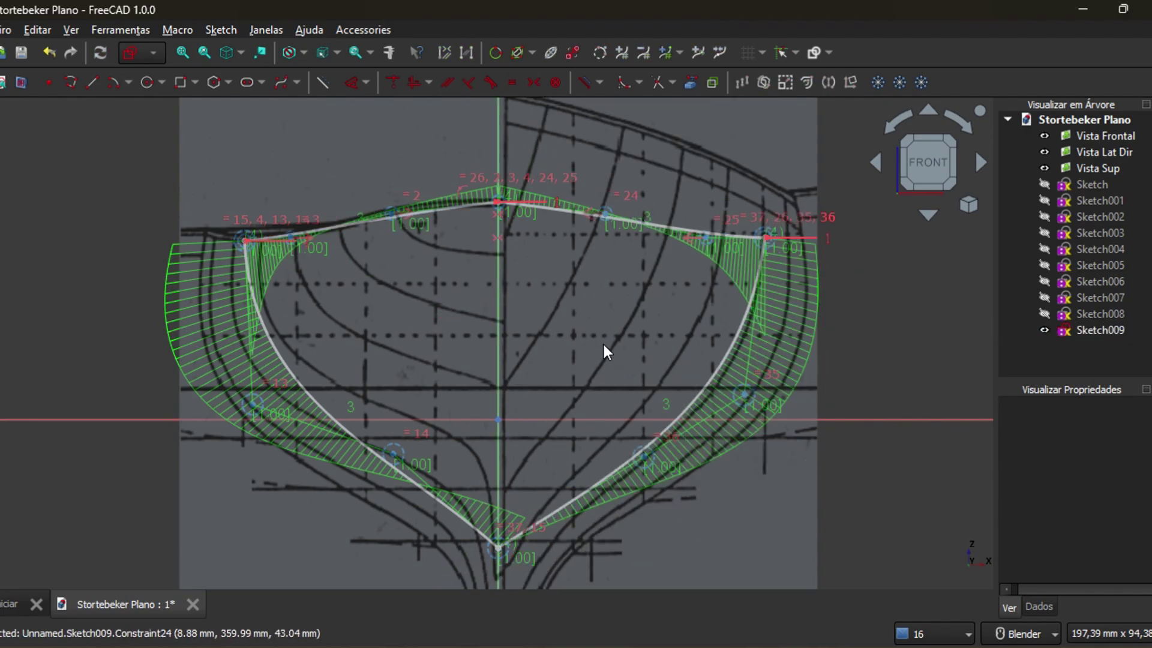
Make the deck-edge endpoints of the 360 mm section symmetric about the vertical axis and shift them slightly to fit the plan
left_click(765, 238)
left_click(244, 241)
left_click(498, 333)
left_click(533, 82)
left_click_drag(232, 239, 250, 243)
Make the upper pair of hull-side control points in the 360 mm section symmetric about the vertical axis and adjust their position
left_click(252, 404)
left_click(744, 395)
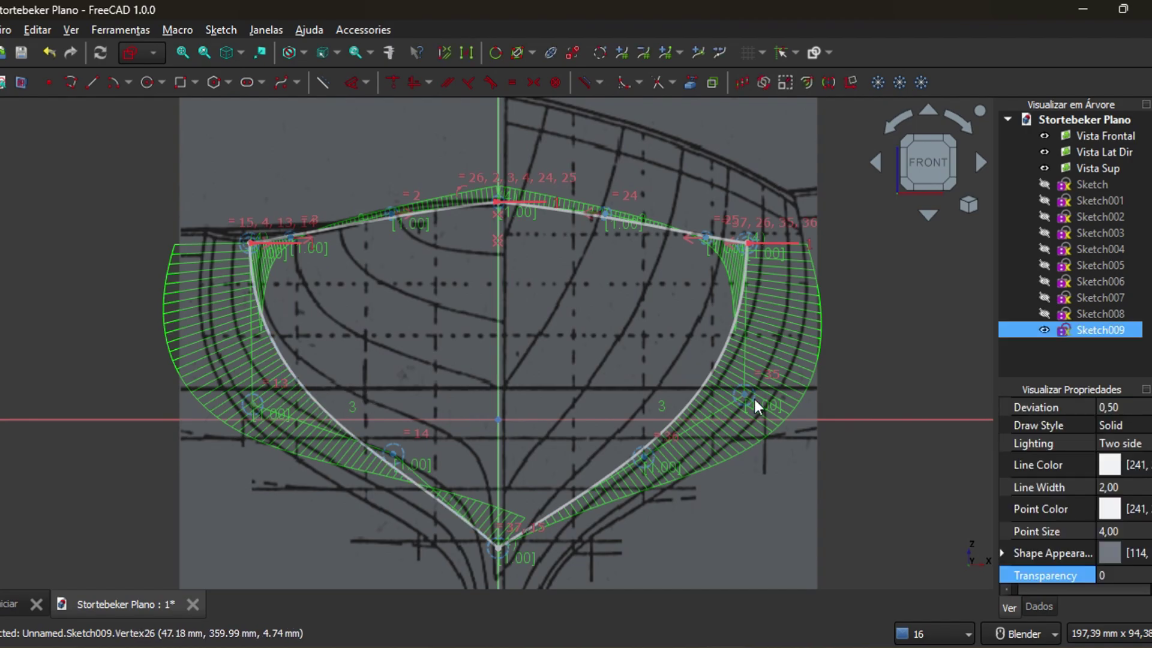
left_click(498, 357)
left_click(533, 82)
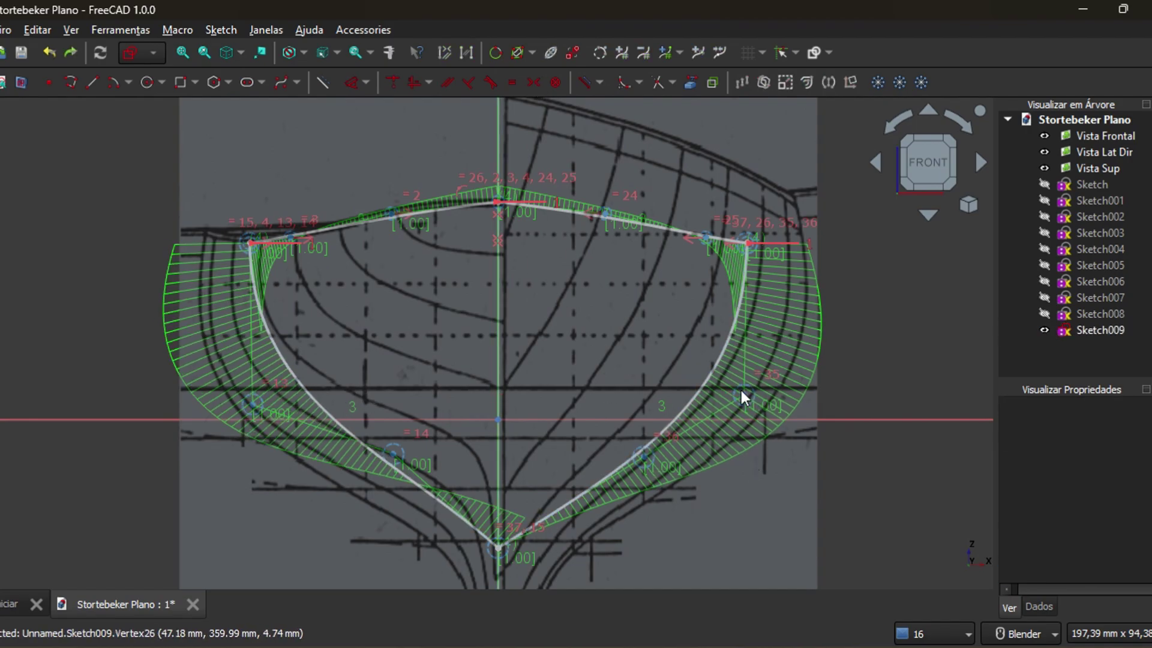
mouse_move(742, 395)
left_mouse_down()
mouse_move(763, 381)
mouse_move(753, 385)
left_mouse_up()
key("k")
key("s")
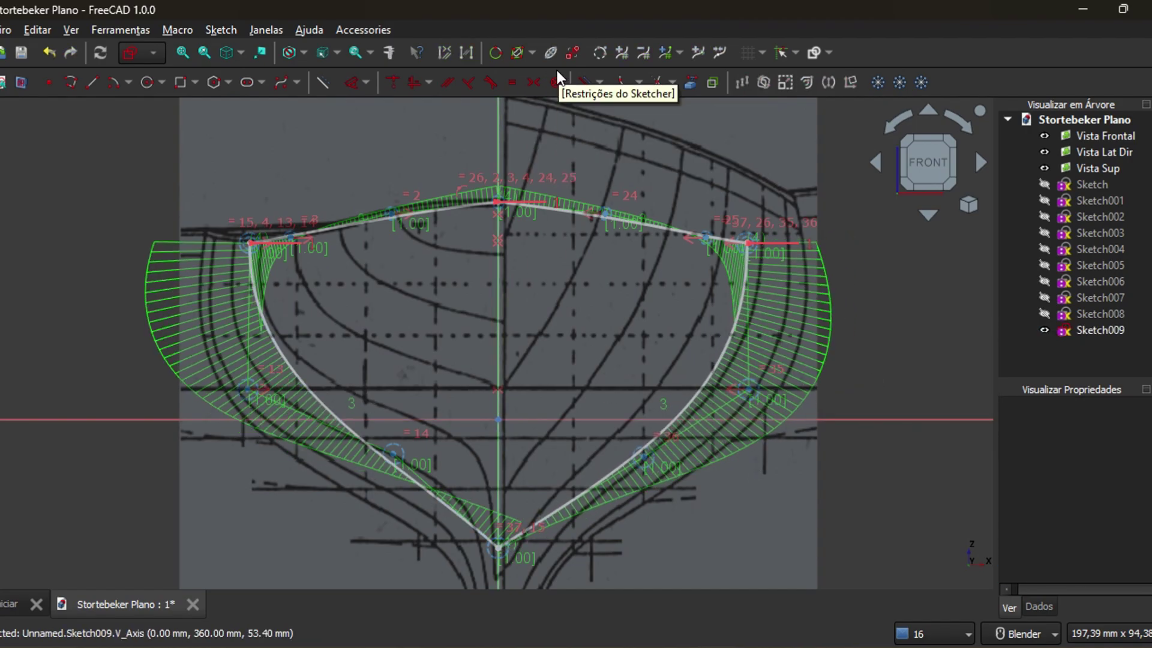
left_click(609, 471)
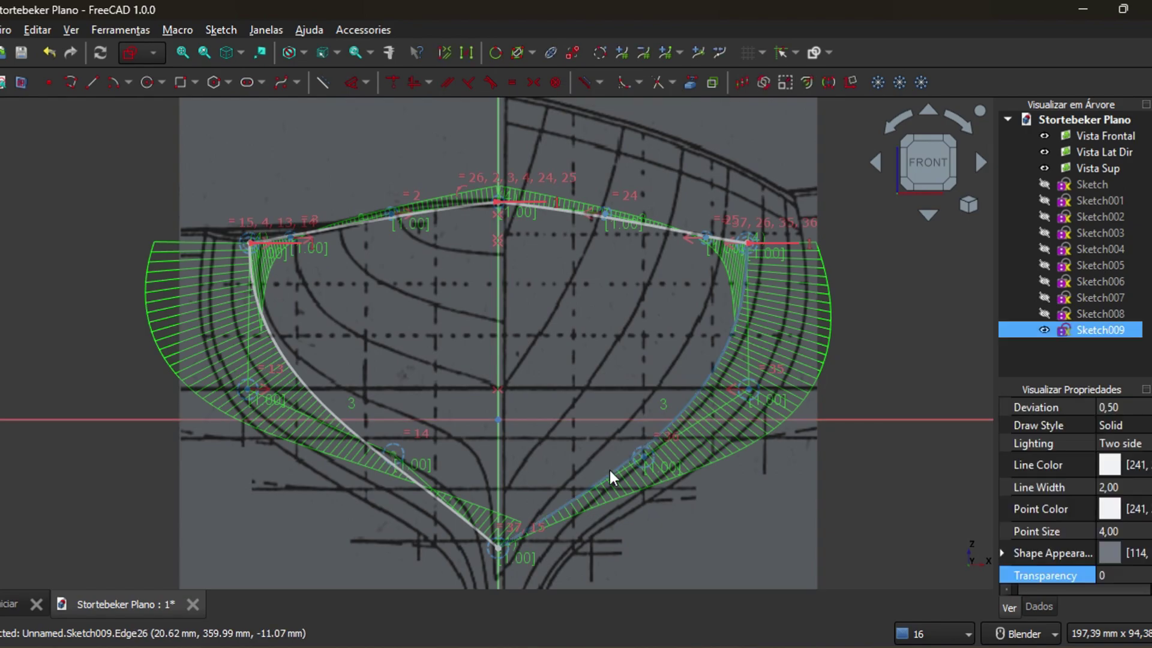
Make the lower pair of hull-side control points in the 360 mm section symmetric about the vertical axis and finish the sketch
left_click(555, 82)
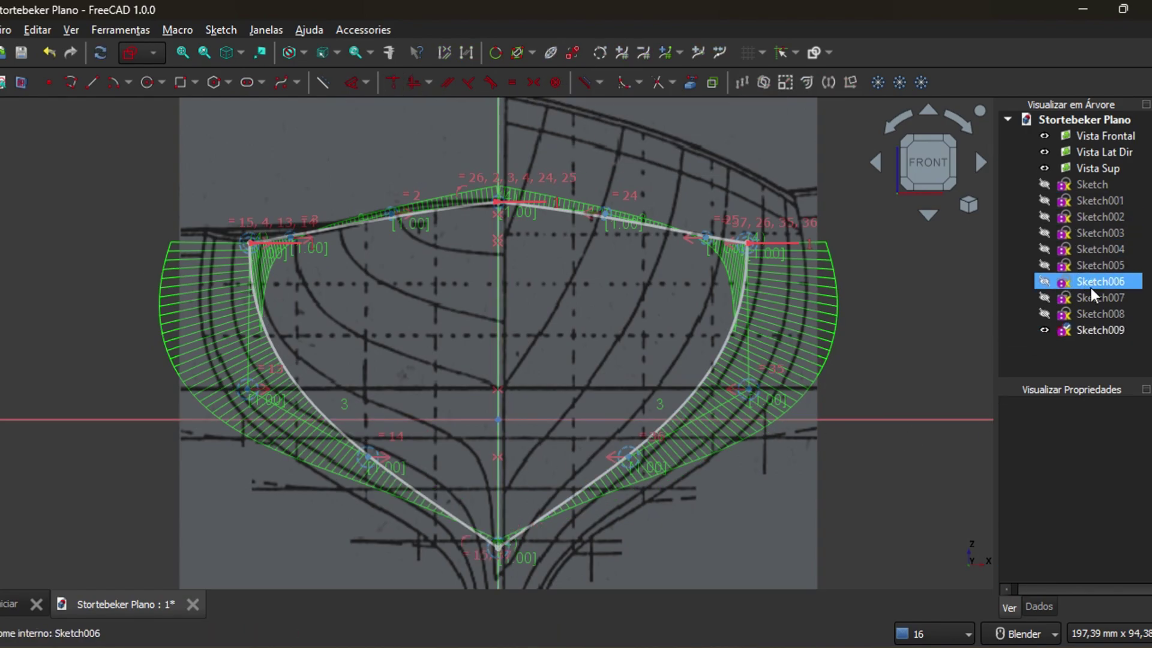
key("Escape")
Create a new sketch on the XZ plane with an offset of 400 mm
left_click(155, 82)
left_click(508, 303)
left_click_drag(593, 376, 521, 375)
type("400")
left_click(532, 401)
Draw the 400 mm section's left deck line as a B-spline from the centreline to the traced frame's deck edge
scroll(507, 399, "up", 4)
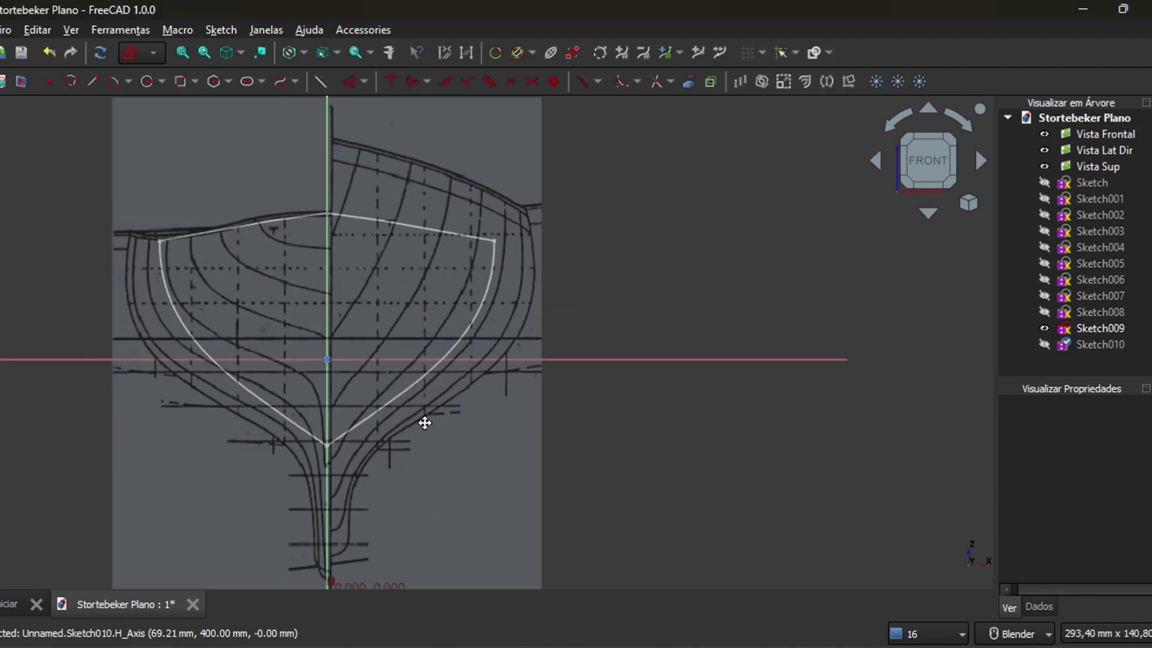
left_click_drag(425, 422, 608, 424, "shift")
left_click(294, 82)
left_click(336, 108)
scroll(509, 214, "up", 5)
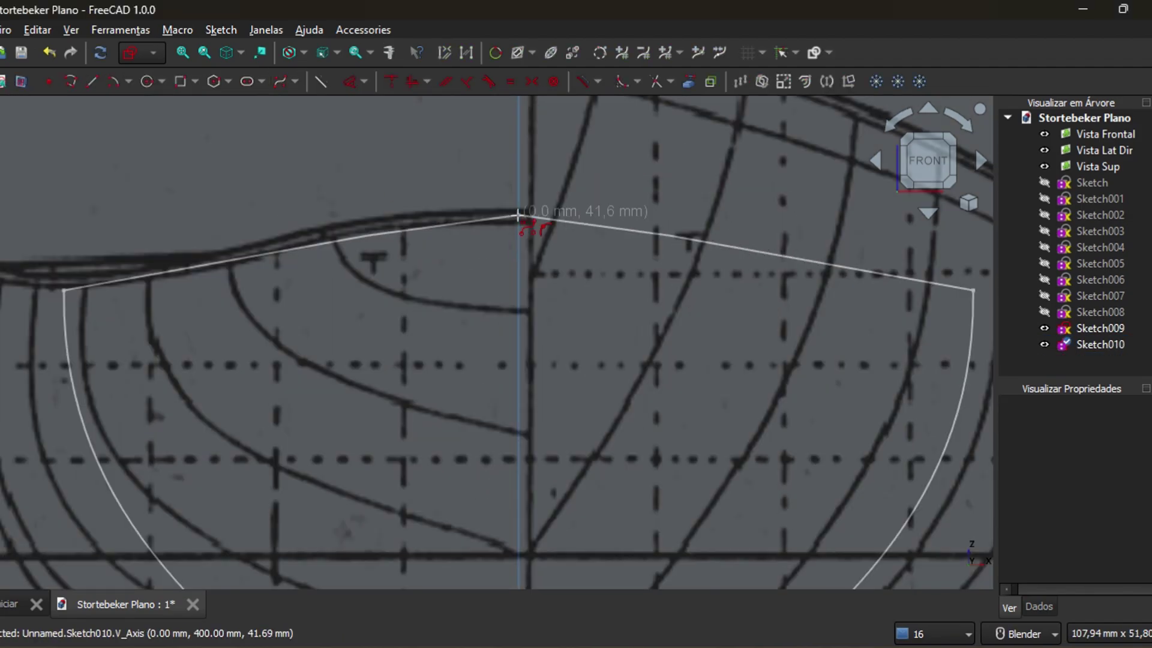
left_click(519, 214)
left_click(291, 247)
left_click(148, 277)
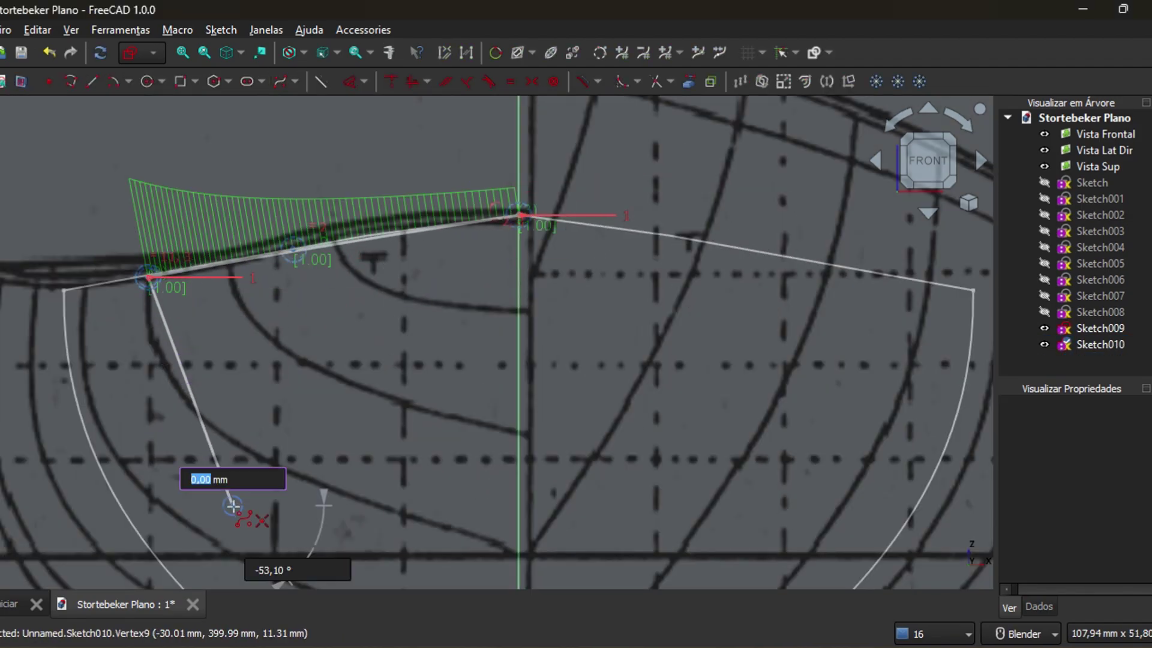
Draw the 400 mm section's left hull side as a B-spline from the deck edge down to the keel point on the centreline
scroll(368, 378, "down", 3)
left_click(370, 379)
left_click(444, 452)
right_click(444, 453)
right_click(444, 453)
Move the left hull-side control points of the 400 mm section to fit the plan and hide the 360 mm section sketch
left_click_drag(286, 319, 261, 356)
left_click_drag(370, 379, 370, 402)
left_click(1100, 328)
key("space")
Draw the 400 mm section's right deck line and hull side as B-splines, ending at the keel point on the centreline
left_click(279, 81)
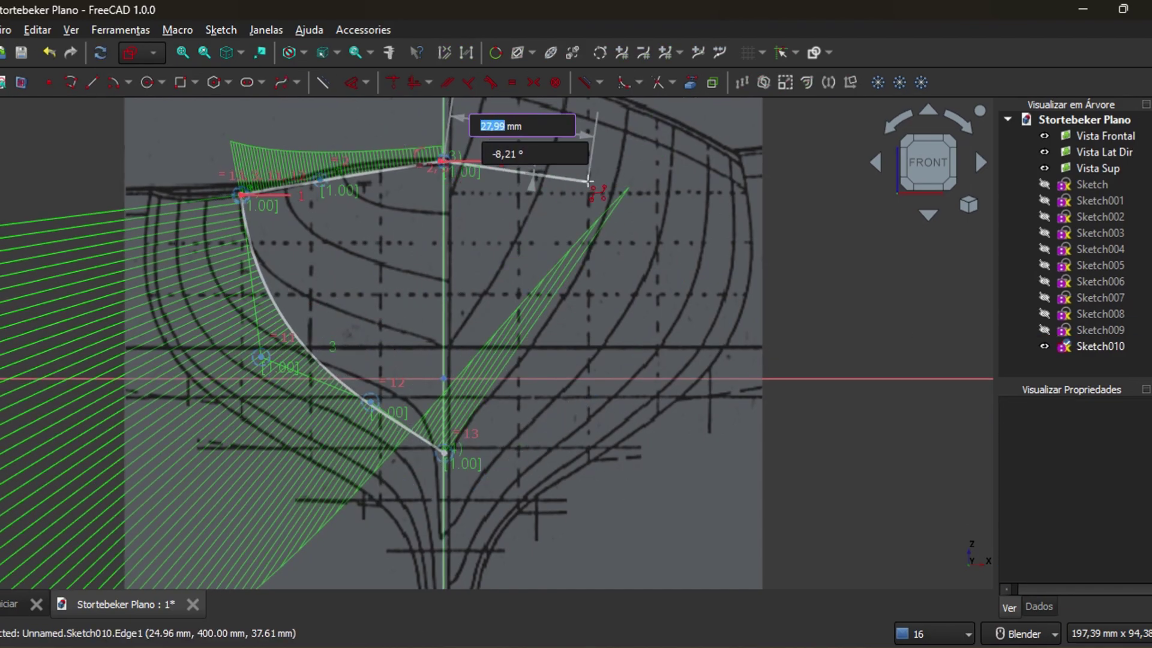
left_click(588, 180)
left_click(664, 193)
left_click(649, 363)
left_click(544, 411)
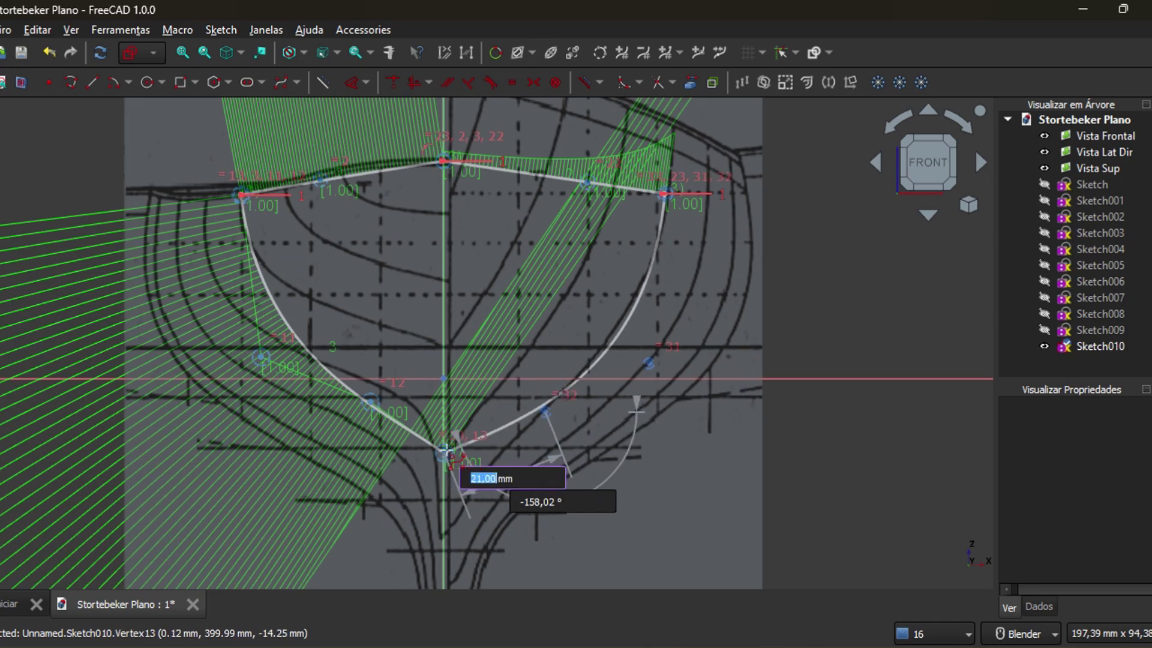
left_click(444, 450)
right_click(444, 450)
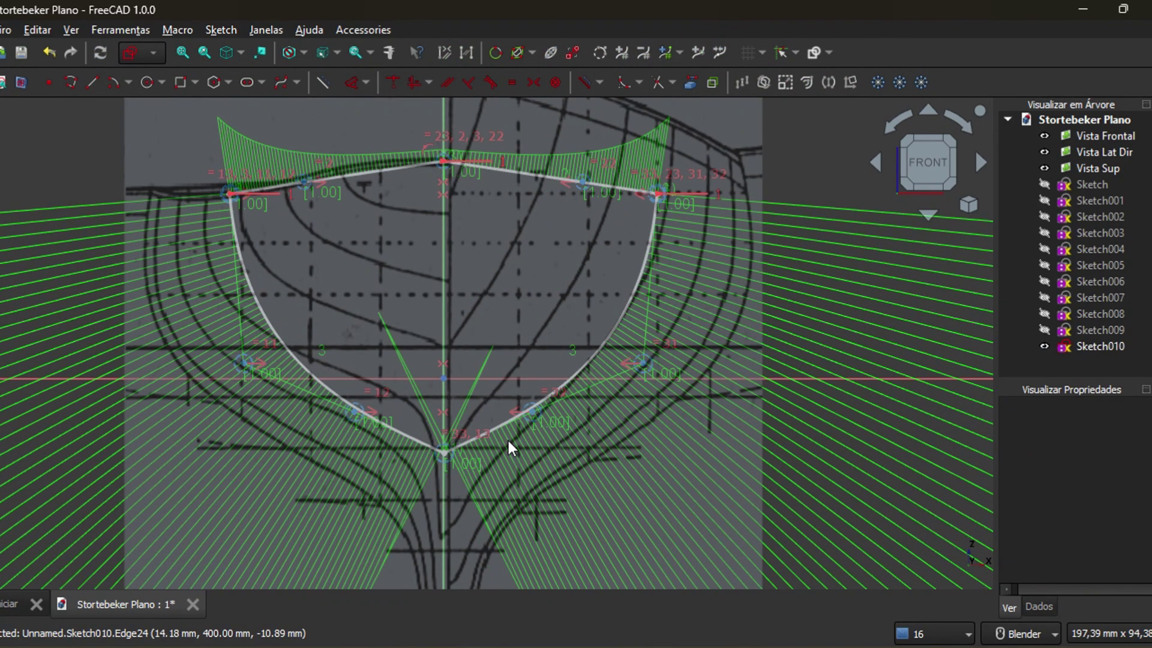
Shift the lower pair of hull-side control points in the 400 mm section inward and upward, and finish the sketch
scroll(537, 390, "down", 3)
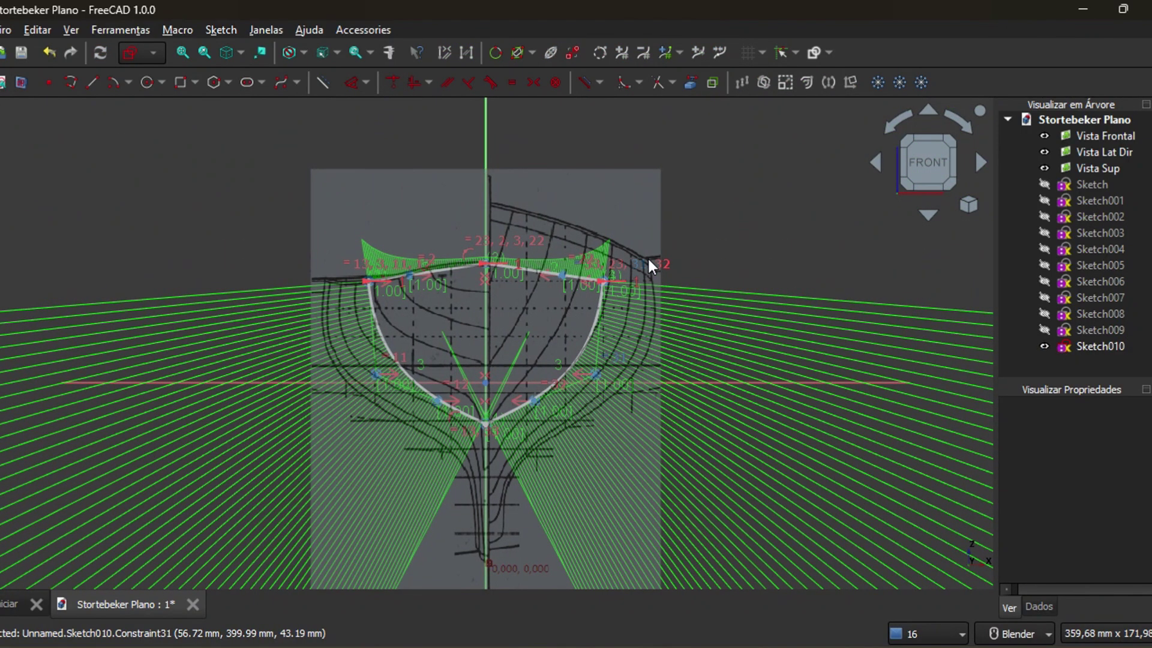
left_click_drag(437, 401, 450, 386)
scroll(456, 447, "down", 3)
key("Escape")
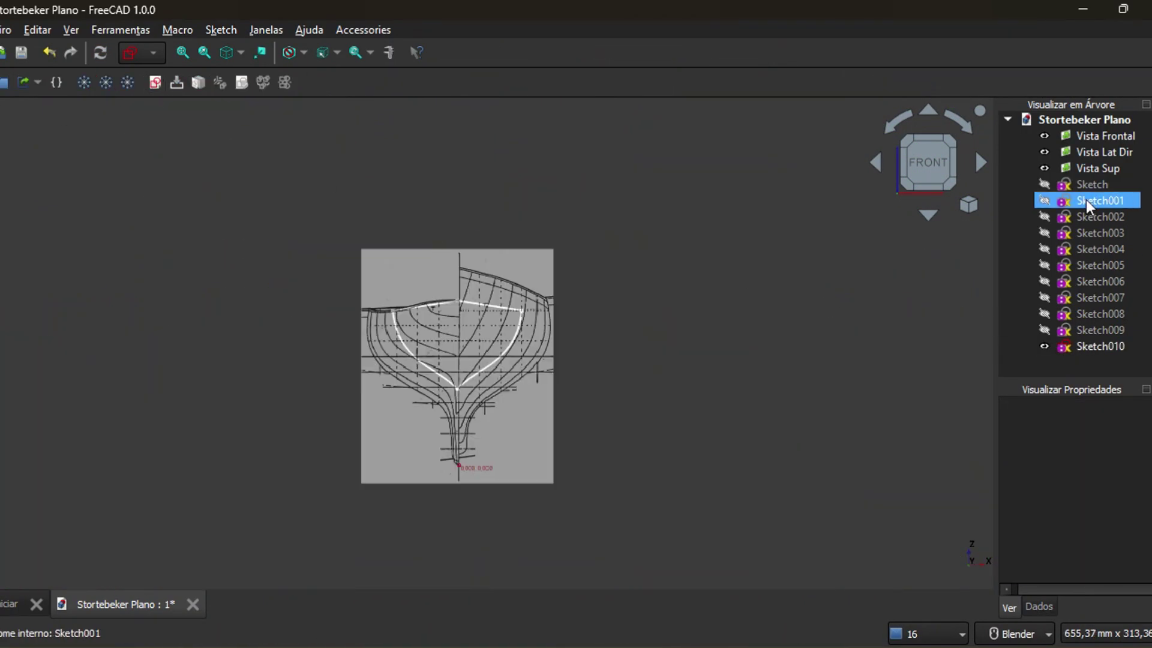
Create a new sketch on the XZ plane with an offset of 440 mm and make it visible
left_click(155, 82)
left_click(509, 303)
left_click_drag(603, 375, 526, 370)
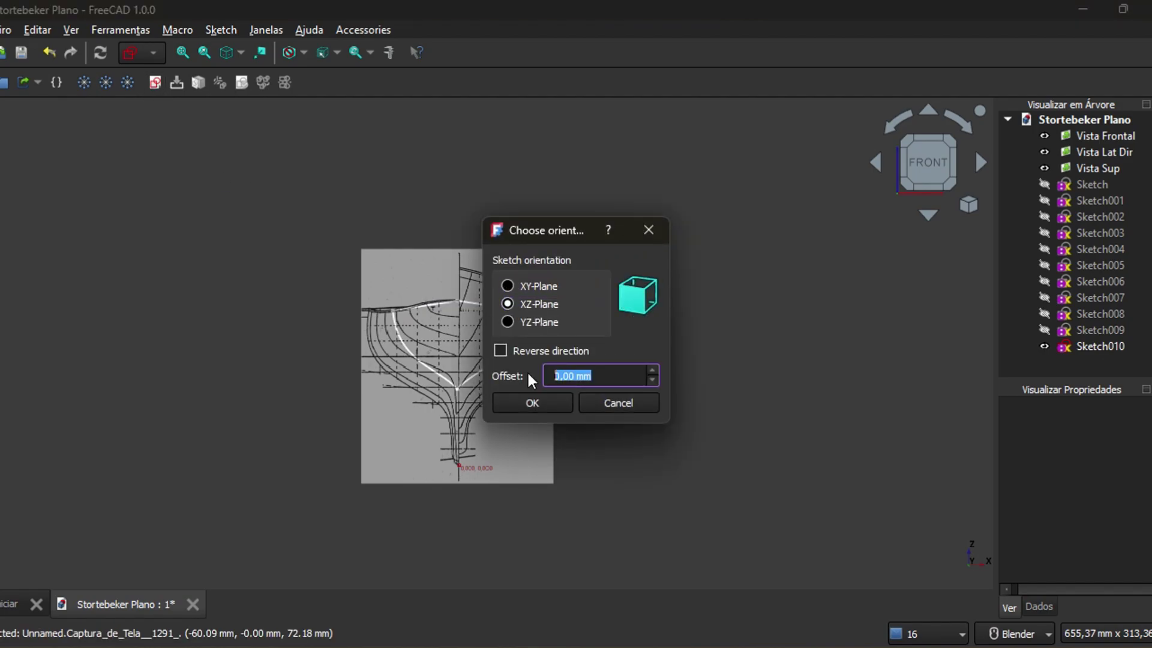
type("440")
key("Return")
scroll(757, 417, "up", 1)
left_click(1100, 360)
key("space")
Draw the 440 mm section's left deck line and hull side as B-splines down to the centreline, and hide the 400 mm section sketch
scroll(284, 331, "up", 4)
left_click(280, 82)
left_click(521, 204)
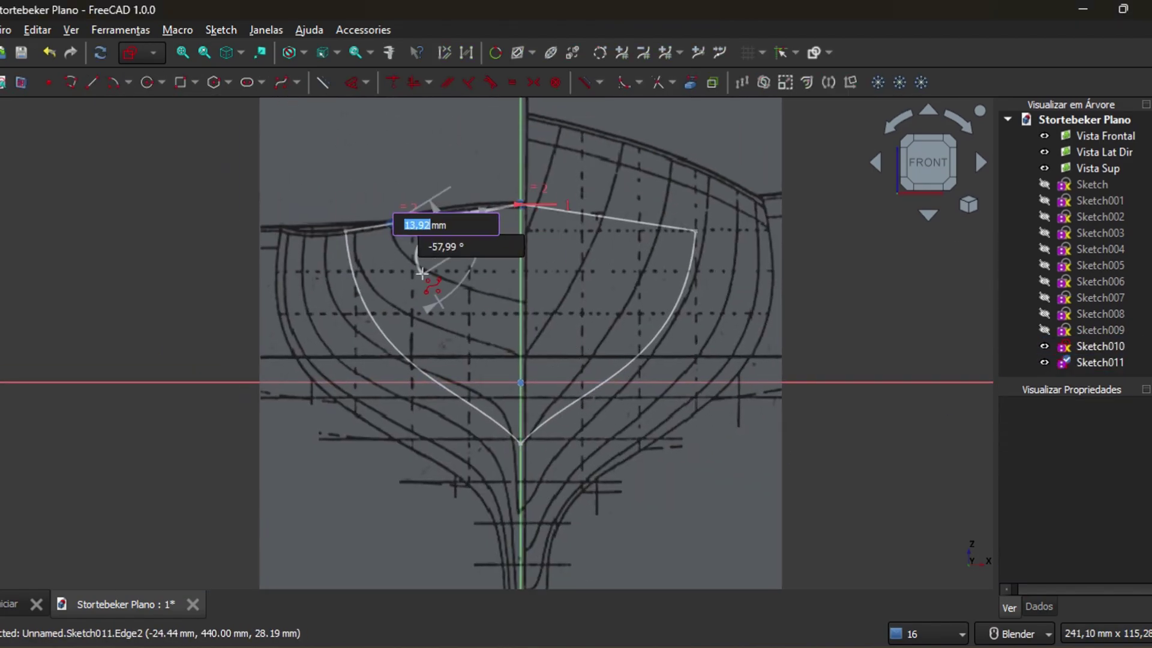
left_click(414, 290)
left_click(481, 360)
left_click(521, 383)
right_click(520, 382)
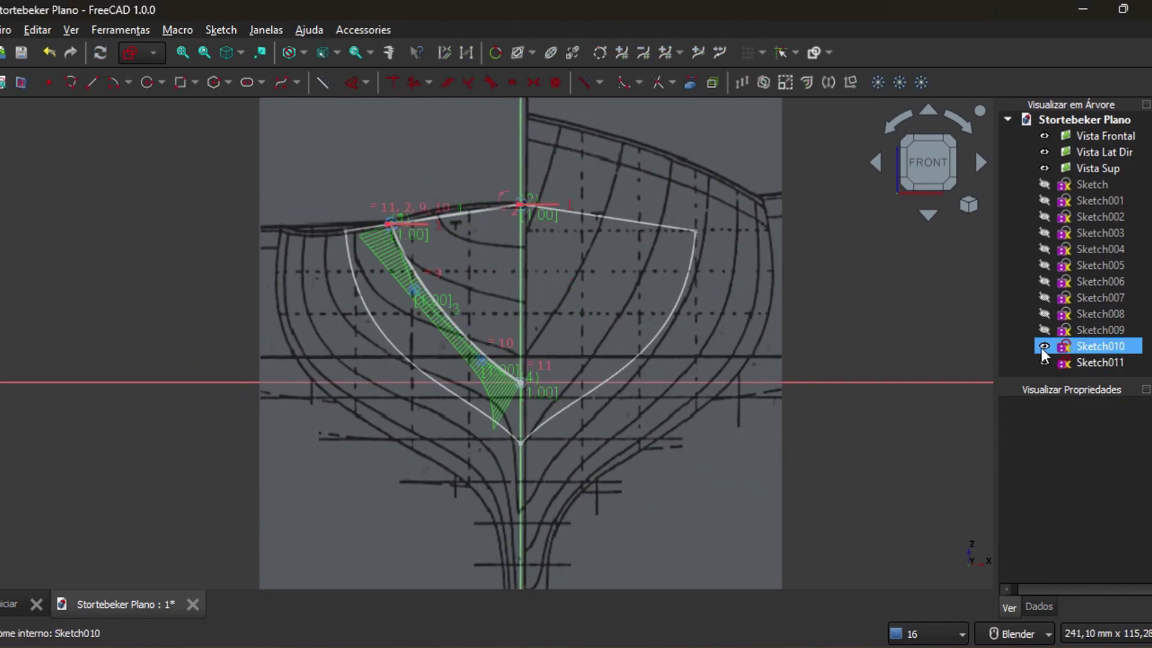
left_click(1044, 346)
Draw the 440 mm section's right deck line and hull side as B-splines, closing at the keel point on the centreline
left_click(520, 204)
left_click(628, 292)
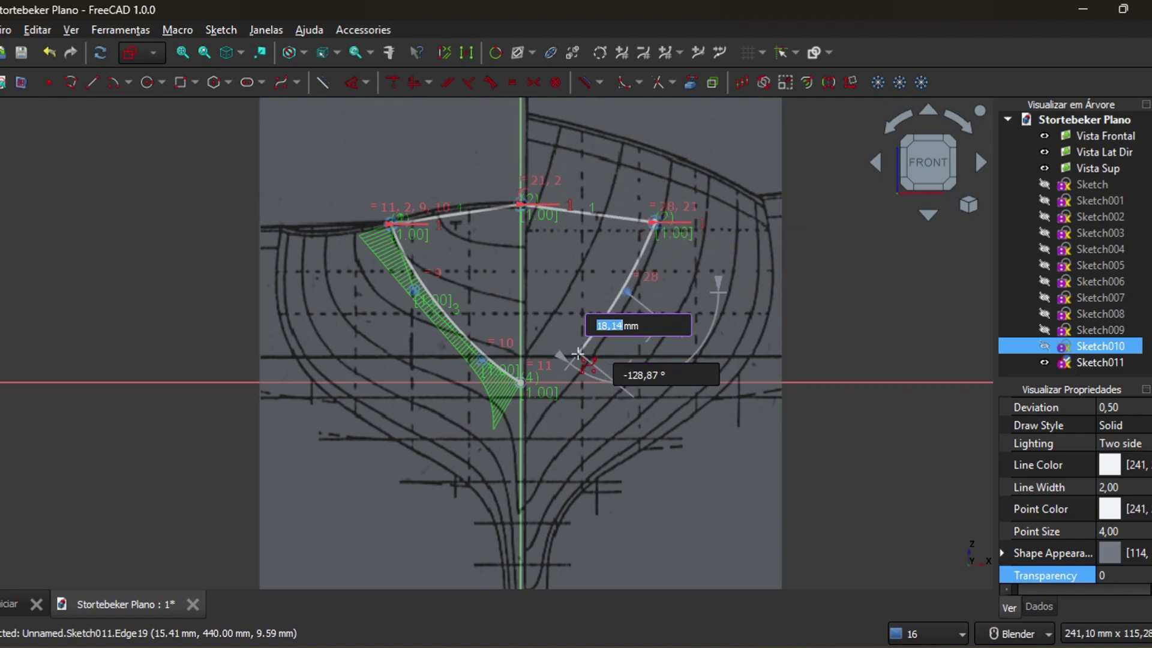
left_click(572, 359)
left_click(520, 383)
right_click(520, 382)
right_click(571, 481)
Make the deck-edge endpoints and the upper pair of hull-side control points in the 440 mm section symmetric about the vertical axis
left_click(389, 224)
left_click(652, 224)
left_click(534, 82)
left_click(414, 291)
left_click(628, 292)
left_click(520, 291)
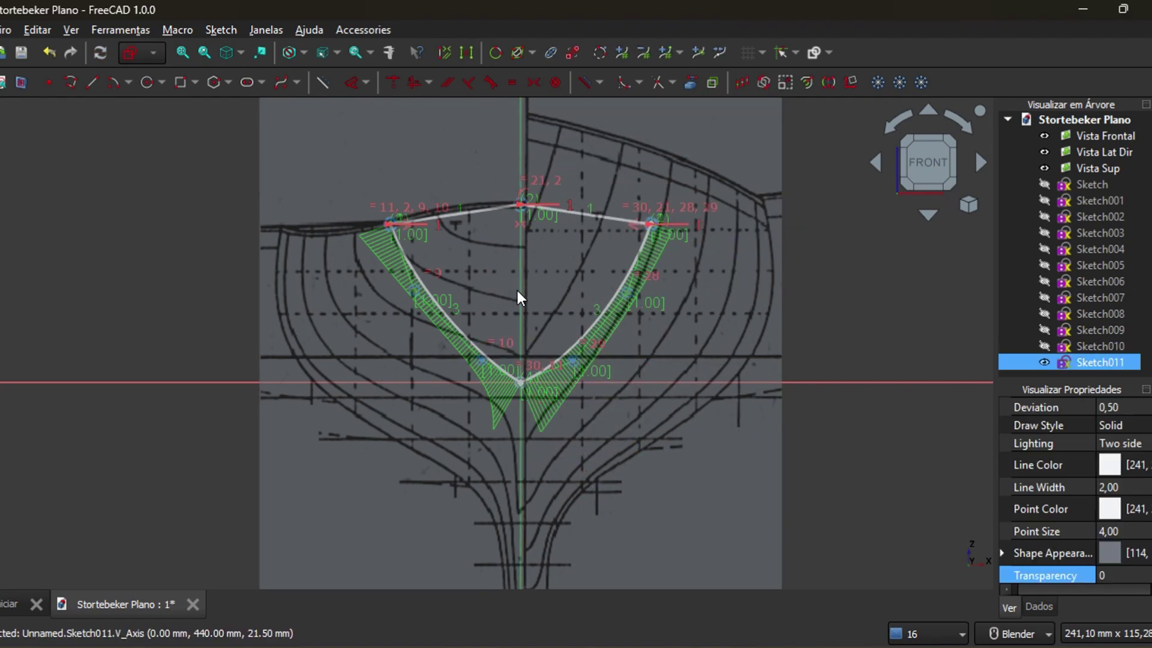
left_click(533, 82)
Make the lower pair of hull-side control points in the 440 mm section symmetric about the vertical axis and finish the sketch
left_click(481, 360)
left_click(572, 360)
left_click(520, 362)
left_click(533, 82)
scroll(506, 412, "up", 5)
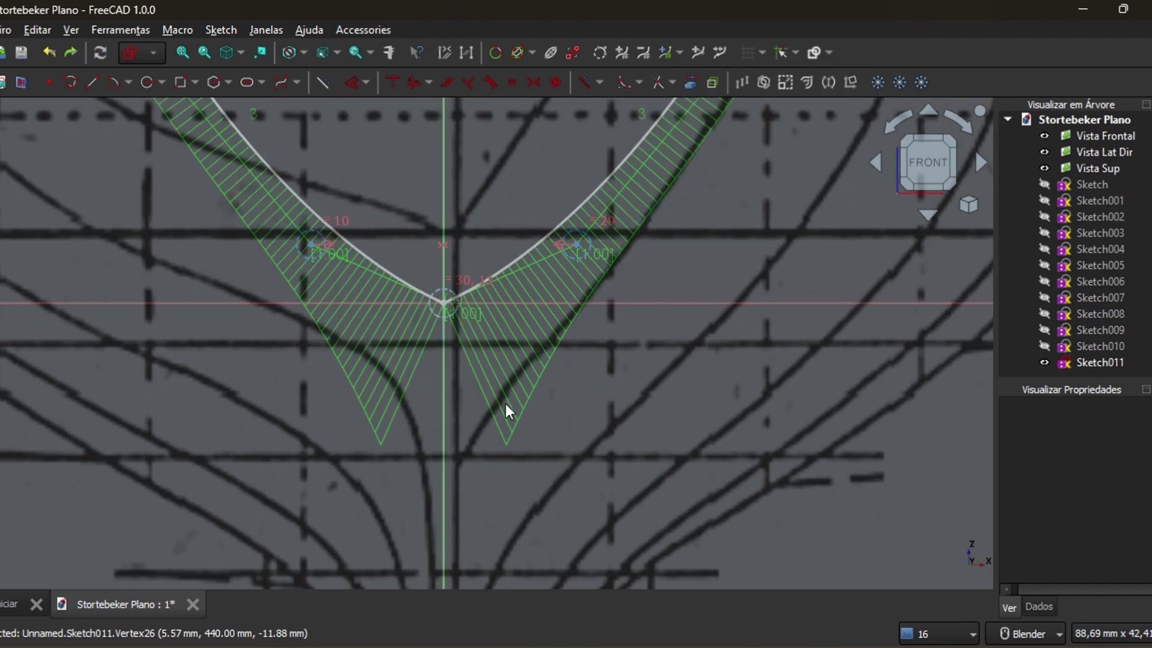
scroll(553, 403, "down", 6)
key("Escape")
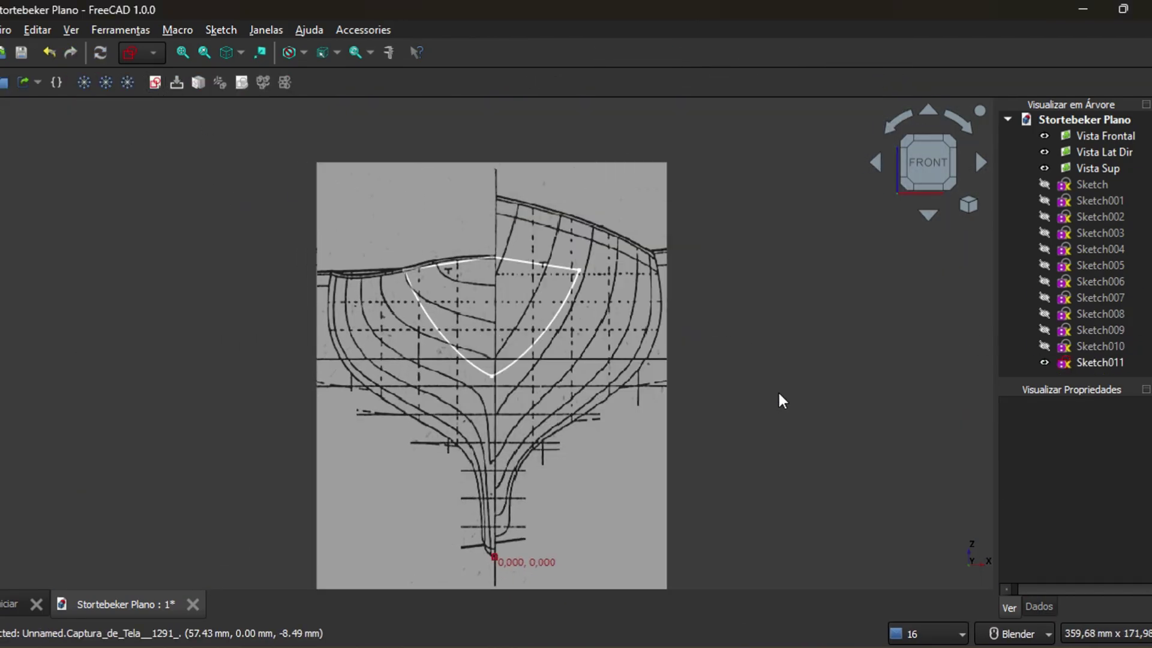
Create a new sketch on the XZ plane with an offset of 480 mm
left_click(154, 83)
left_click(534, 304)
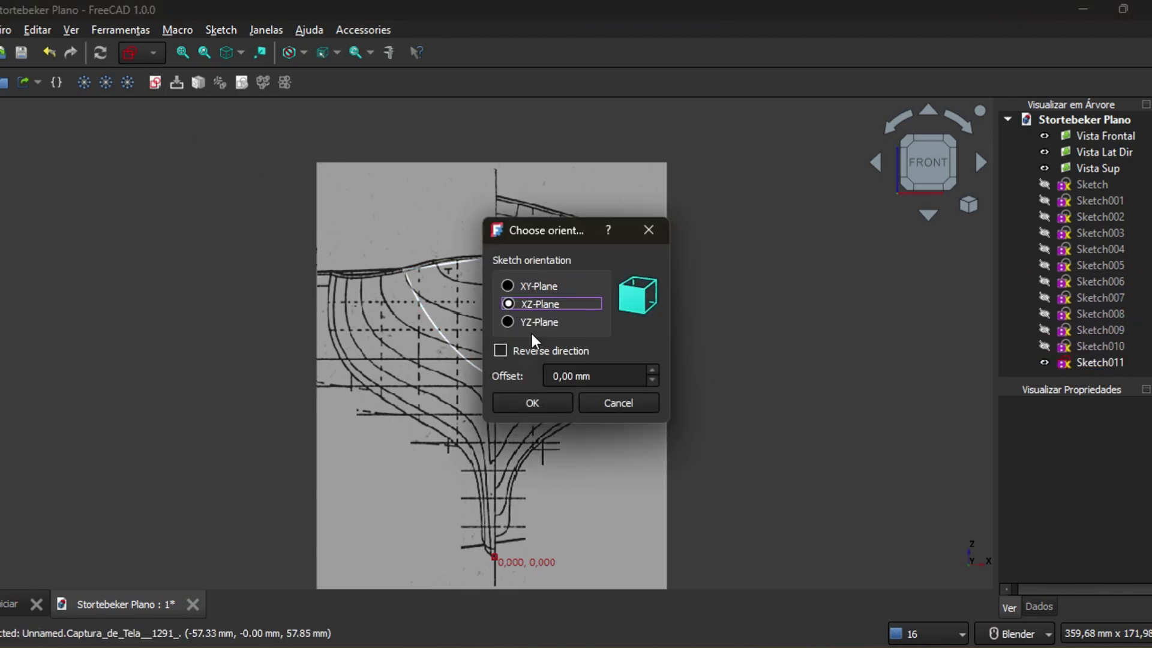
left_click_drag(597, 375, 520, 372)
type("-46")
left_click(532, 400)
Draw the 480 mm section's left deck line and hull side as B-splines, hide the 440 mm section sketch and show the new one
key("g")
key("b")
key("b")
scroll(491, 270, "up", 5)
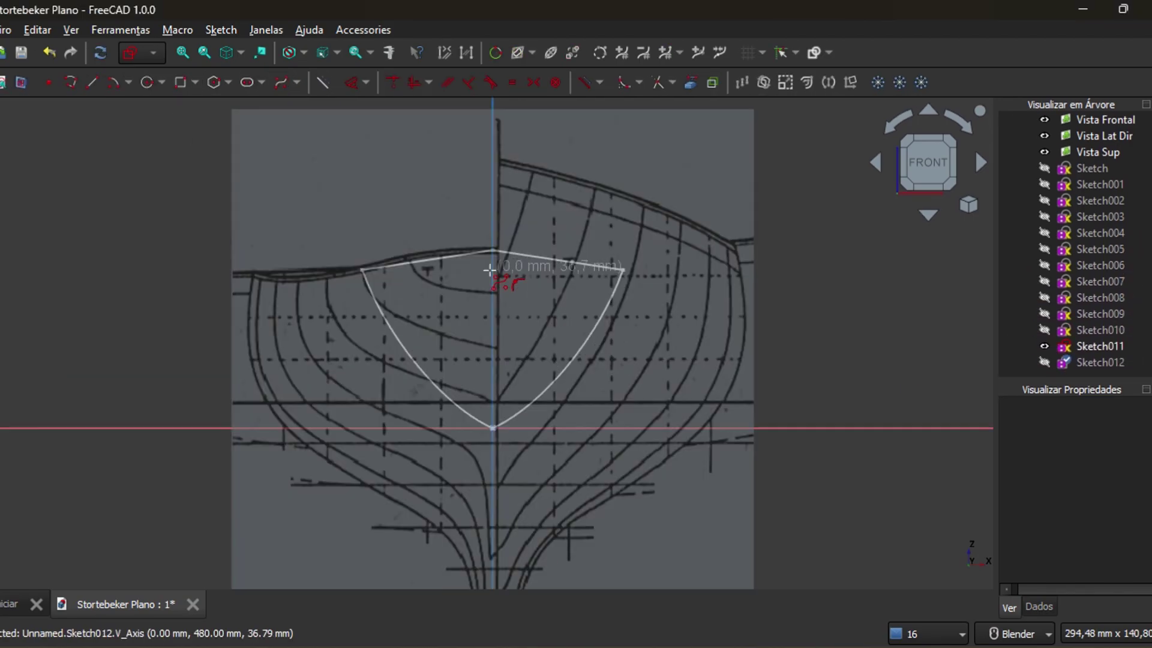
left_click(494, 233)
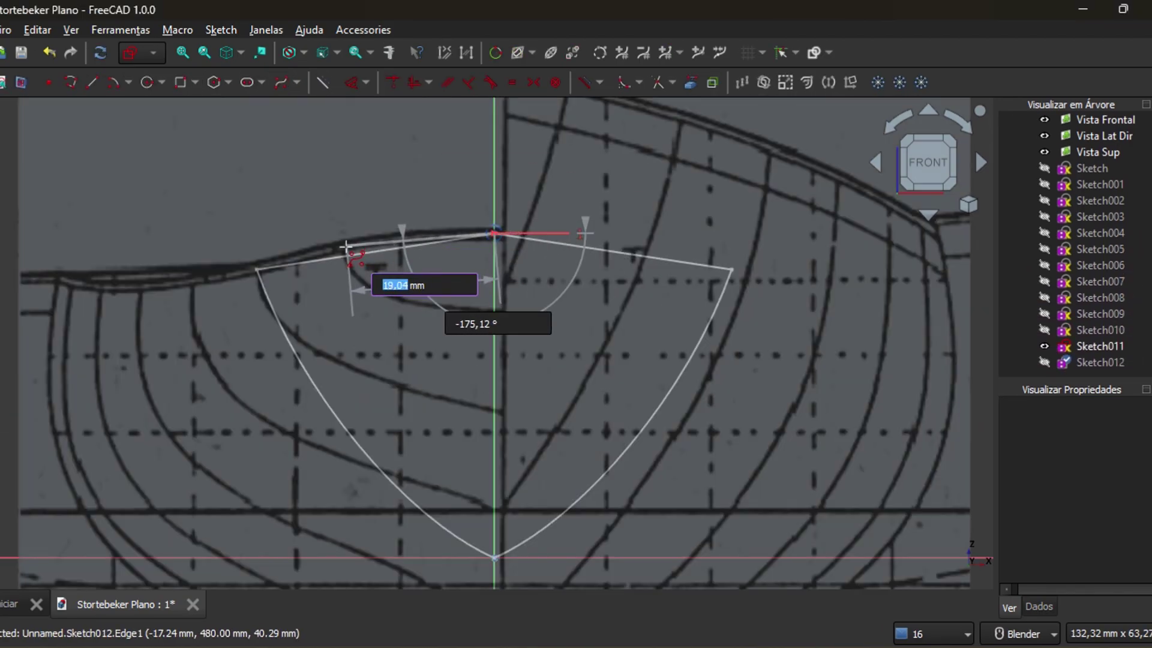
left_click(493, 311)
right_click(456, 367)
left_click(1045, 348)
left_click(1045, 362)
right_click(324, 201)
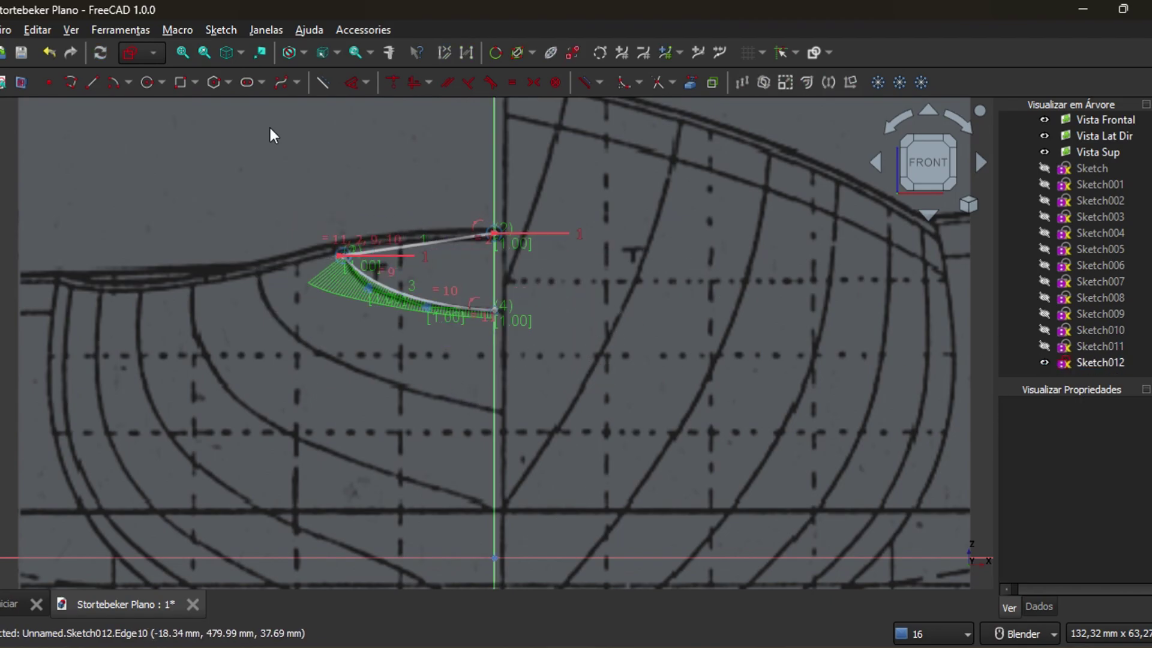
Draw the 480 mm section's right deck line and hull side as B-splines, closing on the centreline
left_click(296, 82)
left_click(283, 109)
left_click(494, 233)
left_click(637, 253)
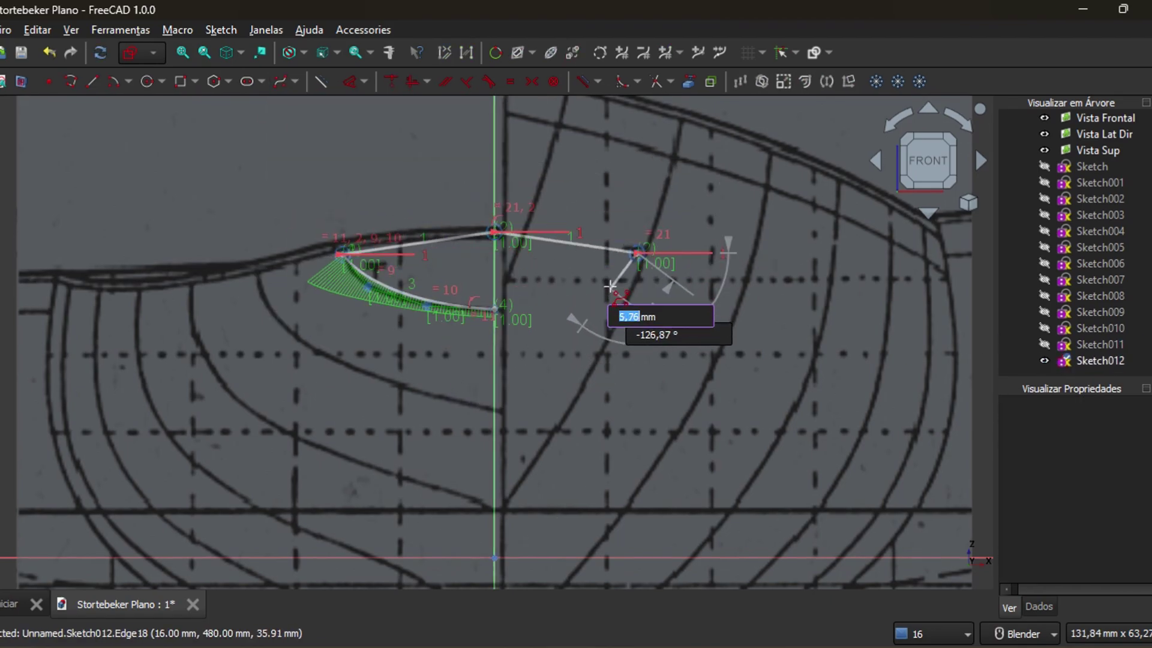
left_click(493, 311)
right_click(440, 278)
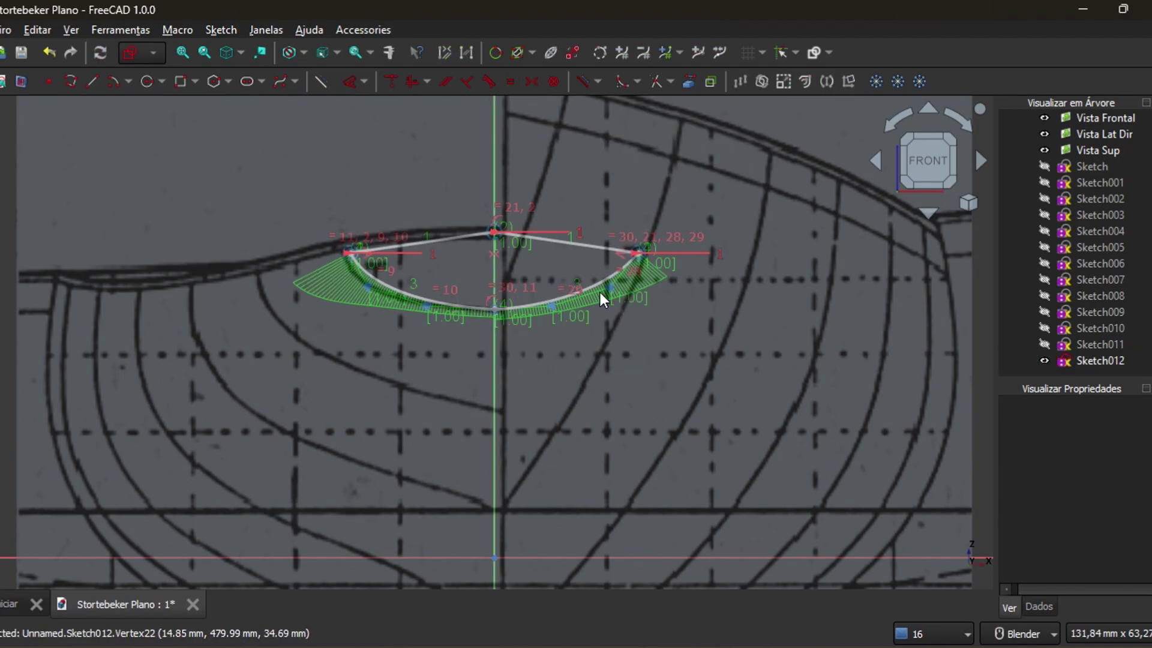
Make the hull-side control points of the 480 mm section symmetric about the vertical axis
scroll(600, 293, "up", 4)
left_click(486, 311)
left_click(208, 311)
left_click(360, 366)
left_click(532, 82)
scroll(463, 367, "up", 2)
left_click(308, 275)
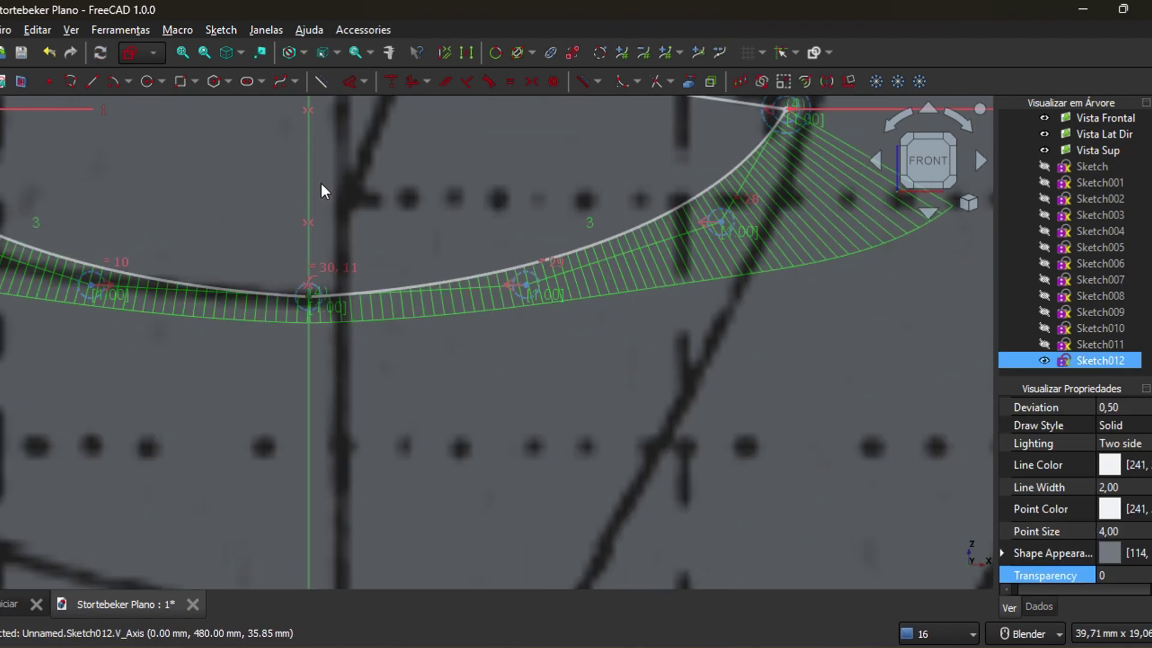
Show all the hidden section sketches together with the reference plans
scroll(540, 336, "down", 9)
middle_click_drag(819, 287, 862, 324)
left_click(1045, 344)
left_click(1044, 328)
left_click(1045, 263)
left_click(1045, 247)
left_click(1044, 167)
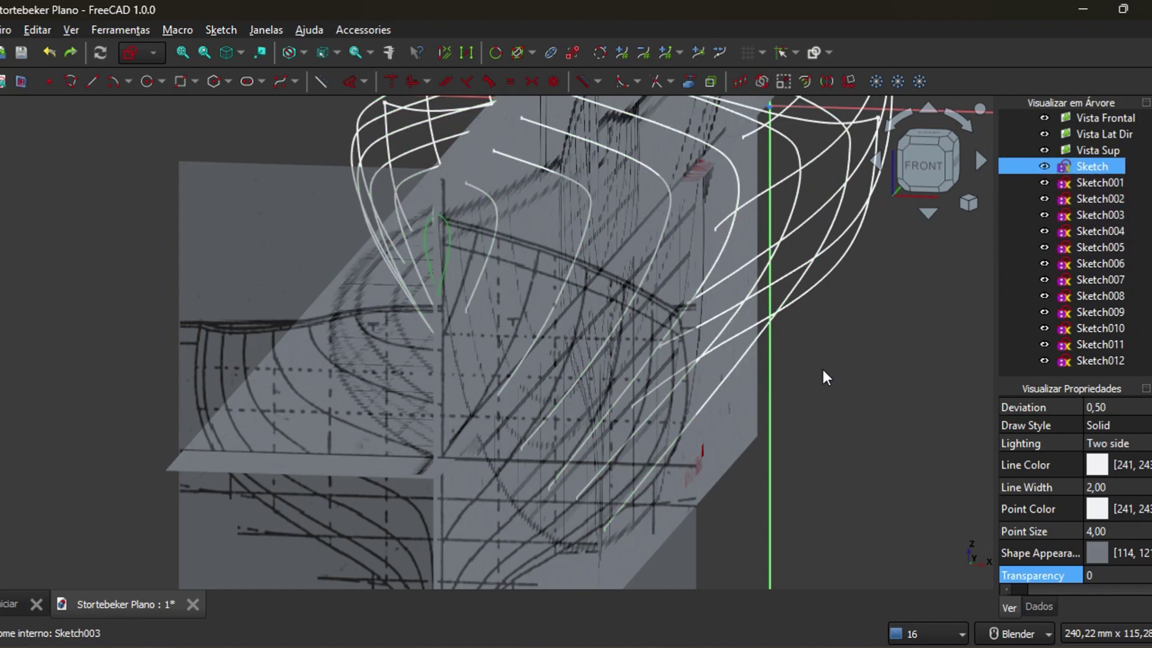
Examine the complete set of hull sections against the side-view plan from several angles
scroll(822, 367, "down", 4)
middle_click_drag(822, 367, 720, 372)
middle_click_drag(780, 467, 713, 524, "shift")
middle_click_drag(798, 474, 707, 495)
middle_click_drag(707, 495, 455, 474, "shift")
mouse_move(706, 512)
middle_mouse_down()
mouse_move(843, 499)
mouse_move(780, 485)
middle_mouse_up()
scroll(857, 391, "down", 2)
left_click(937, 397)
Try to select all the section sketches from the first through the last
left_click(1092, 167)
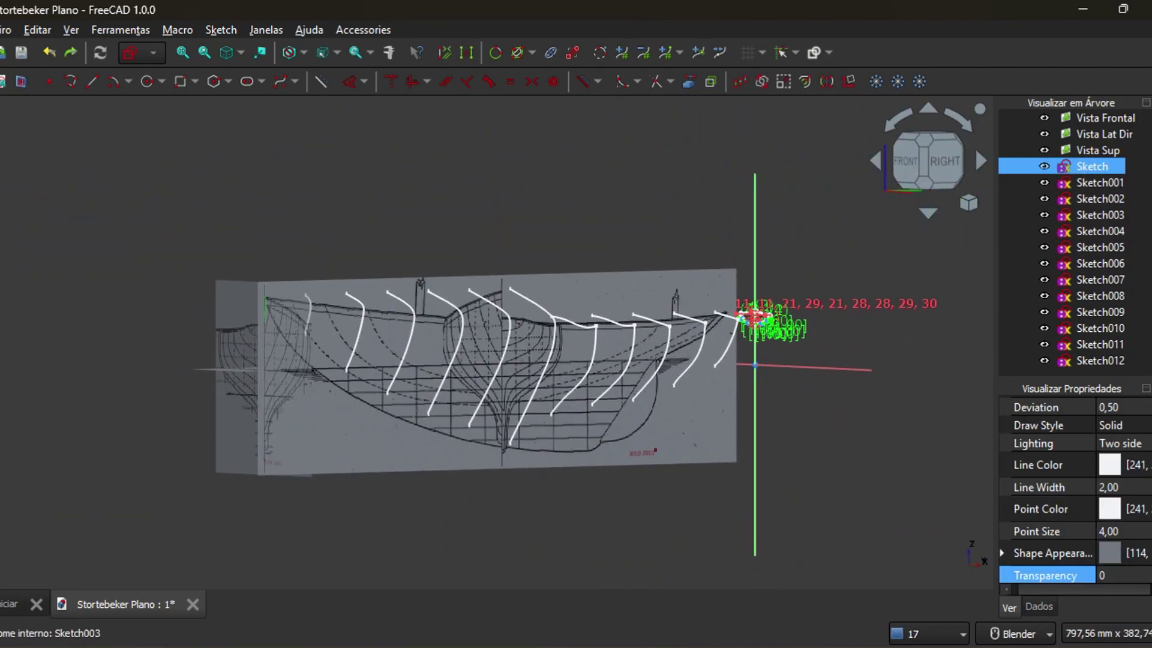
left_click(1091, 361, "shift")
left_click(629, 470)
left_click(1091, 167)
left_click(1088, 364, "shift")
scroll(671, 467, "up", 1)
left_click(671, 466)
scroll(1092, 264, "up", 1)
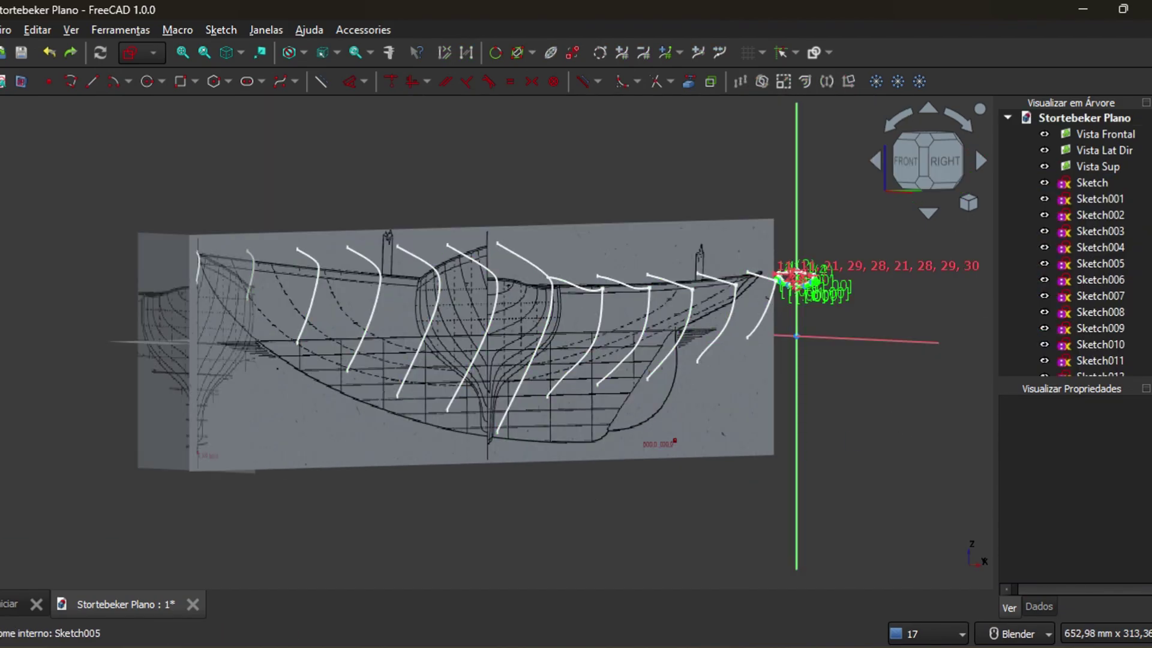
double_click(1092, 167)
scroll(557, 463, "down", 3)
mouse_move(813, 256)
middle_mouse_down()
mouse_move(558, 463)
mouse_move(521, 478)
middle_mouse_up()
left_click(1091, 166)
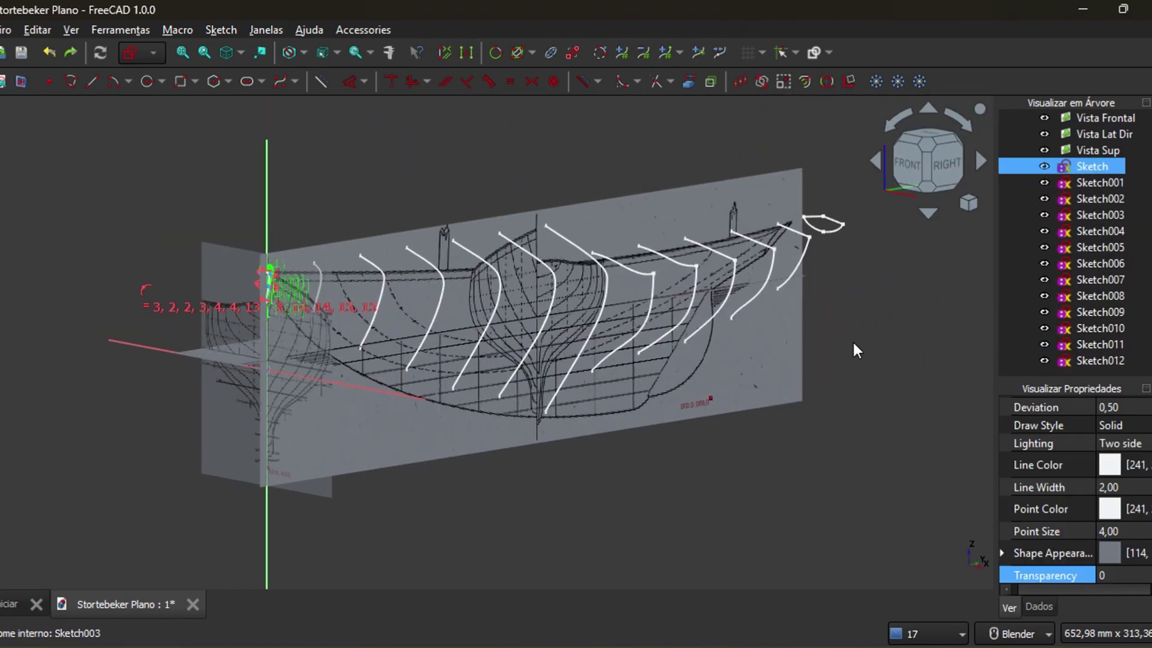
left_click(854, 345)
left_click(1103, 361, "shift")
left_click(854, 345)
Close the open sketch and view the hull sections at an angle against the plans
left_click(3, 82)
scroll(787, 338, "up", 3)
left_click(787, 339)
scroll(741, 459, "down", 3)
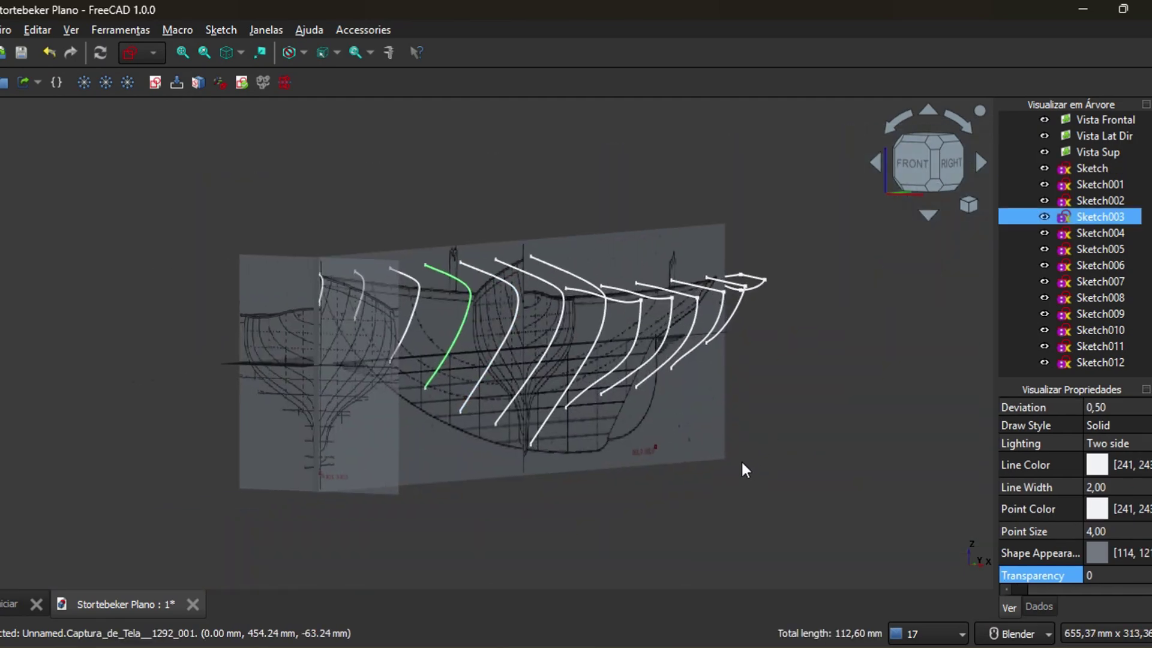
middle_click_drag(740, 459, 636, 489)
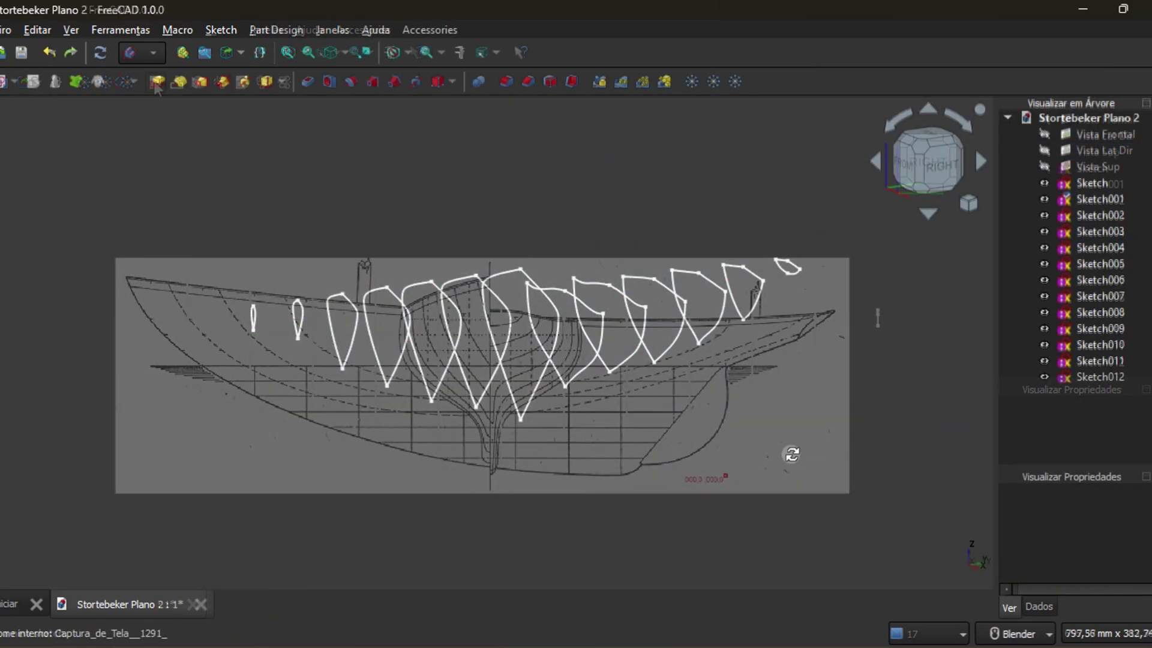
Examine the shape and spacing of the hull sections from the side and at an angle, with the reference plans hidden
middle_click_drag(792, 452, 862, 490)
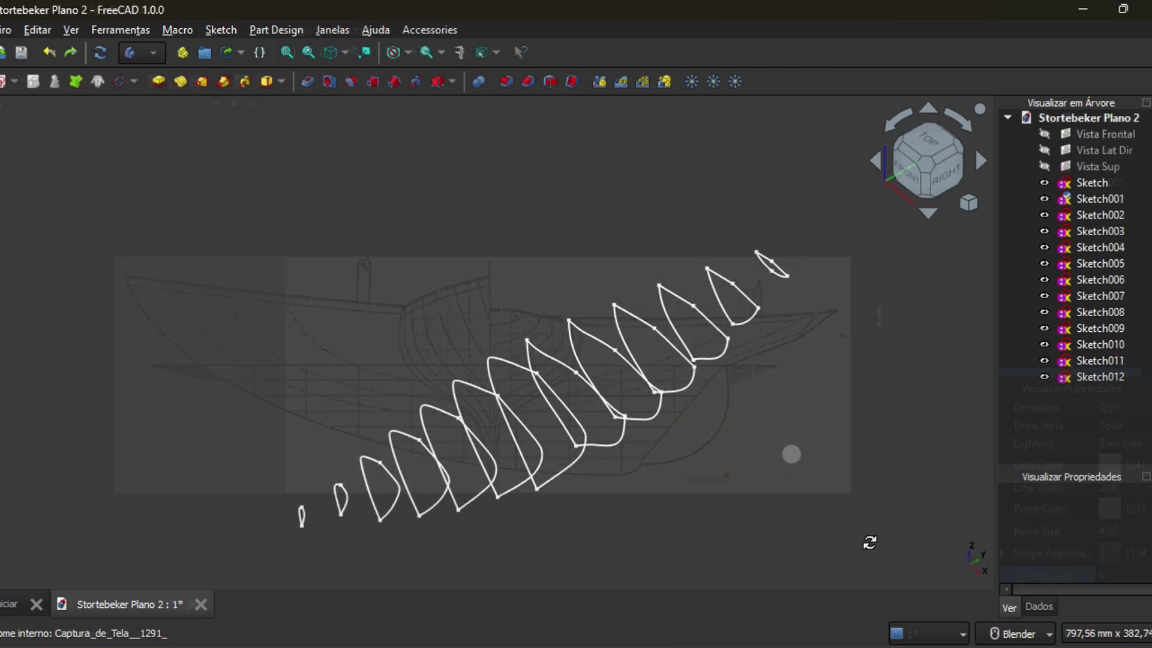
middle_click_drag(868, 539, 712, 319)
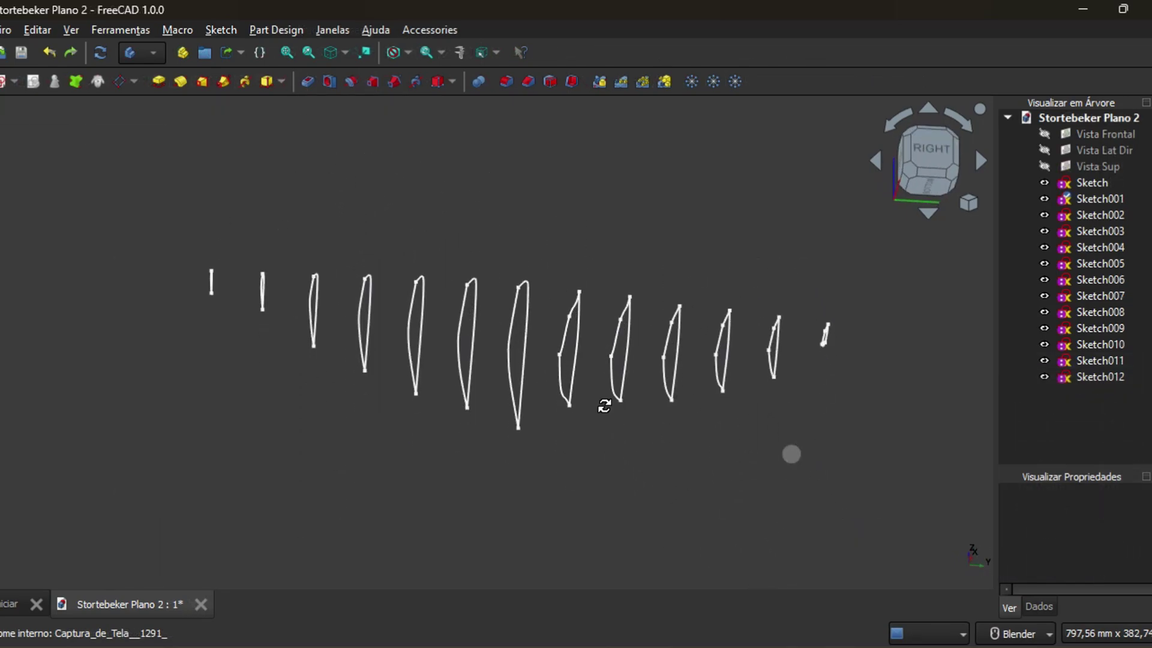
middle_click_drag(642, 452, 570, 428)
mouse_move(429, 427)
middle_mouse_down()
mouse_move(357, 429)
mouse_move(432, 429)
middle_mouse_up()
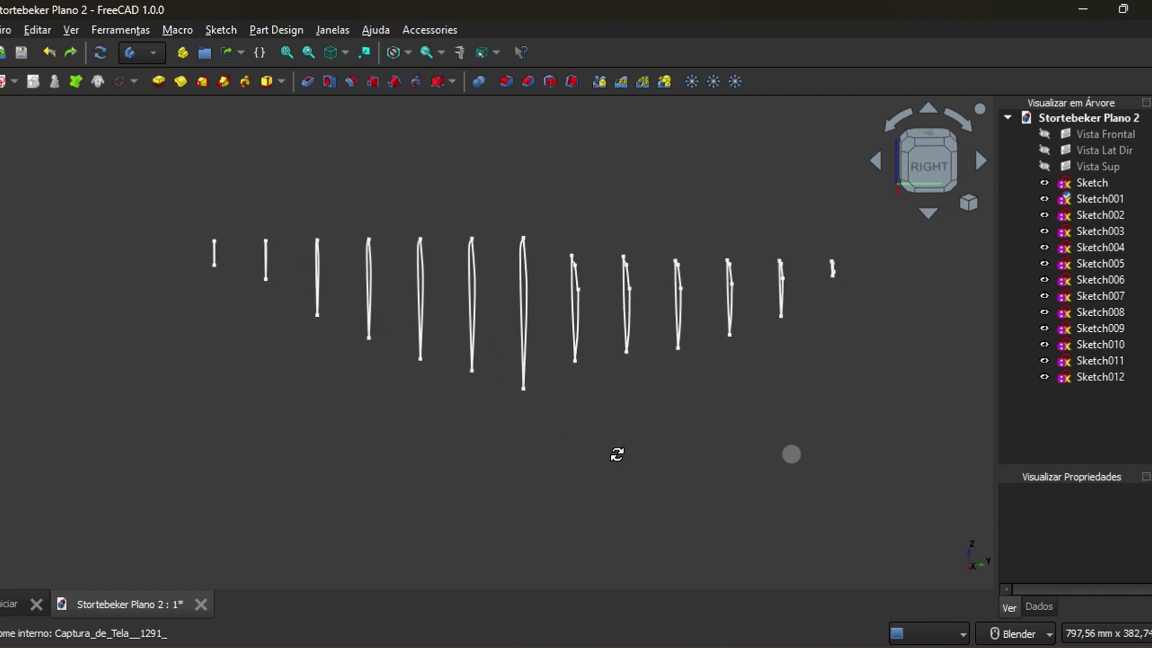
middle_click_drag(617, 454, 618, 415)
middle_click_drag(641, 353, 633, 417)
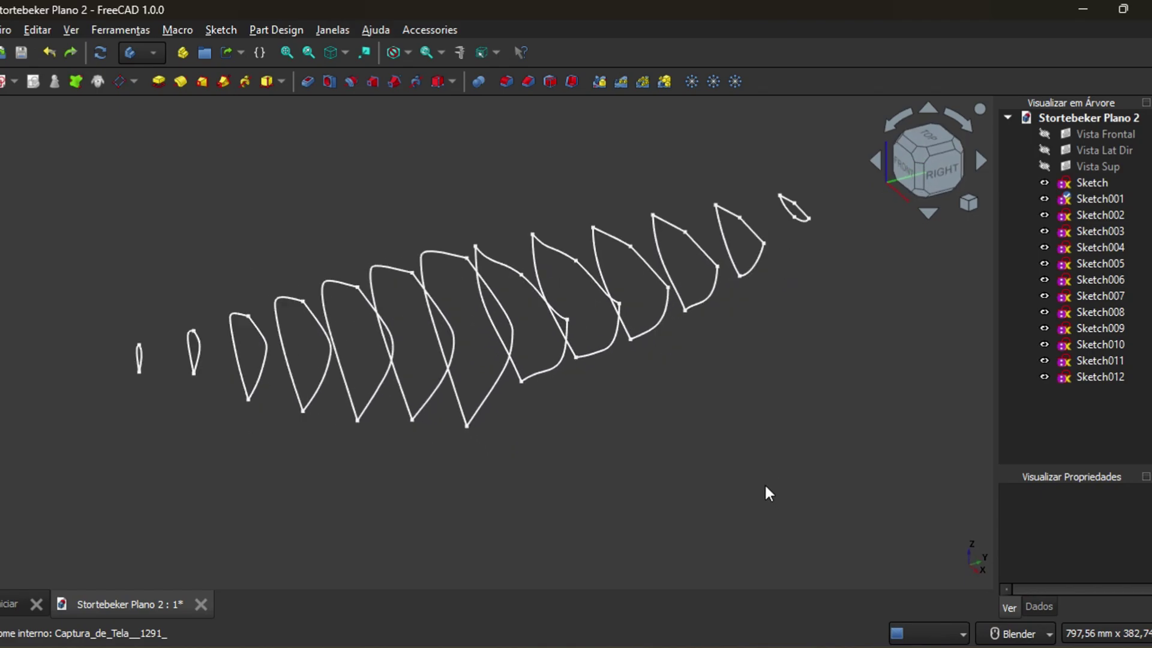
scroll(765, 486, "up", 2)
scroll(765, 484, "down", 3)
scroll(759, 473, "up", 1)
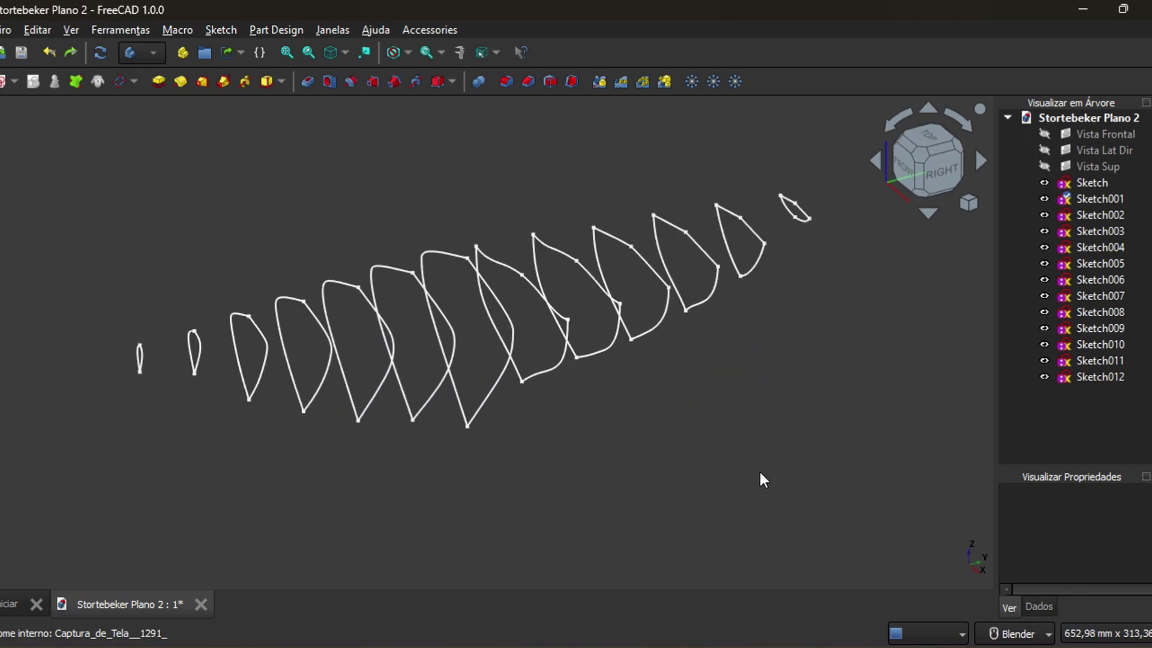
middle_click_drag(685, 424, 729, 462, "shift")
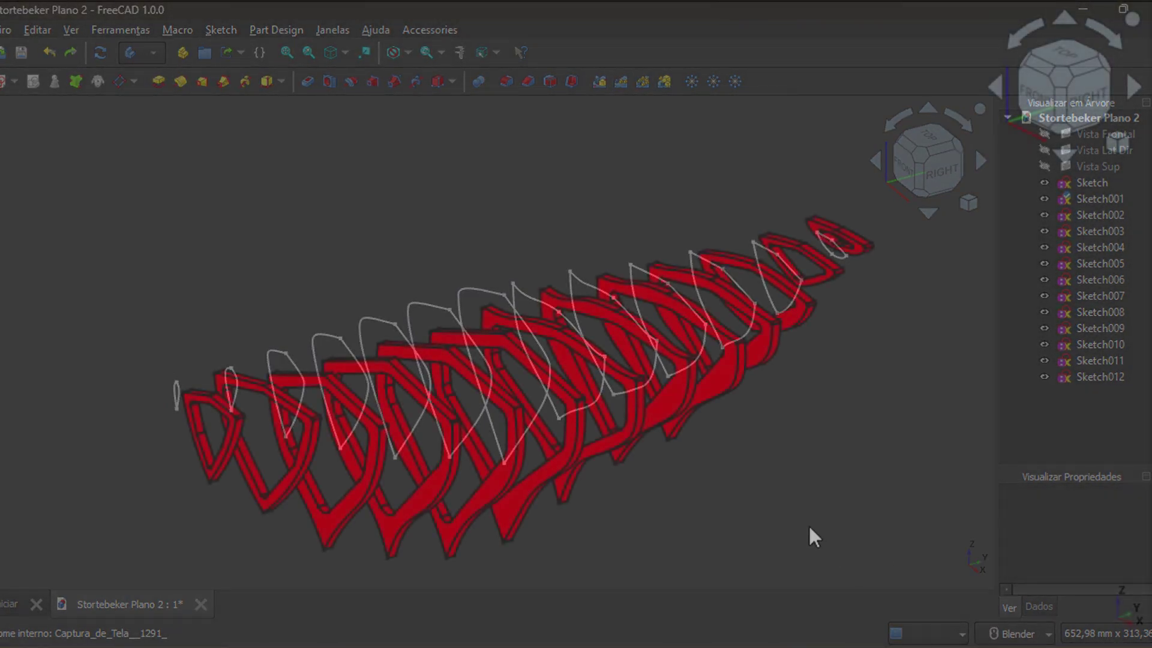
Examine the shape of the solid hull frames at an angle and from the front
right_click(791, 485)
left_click(779, 484)
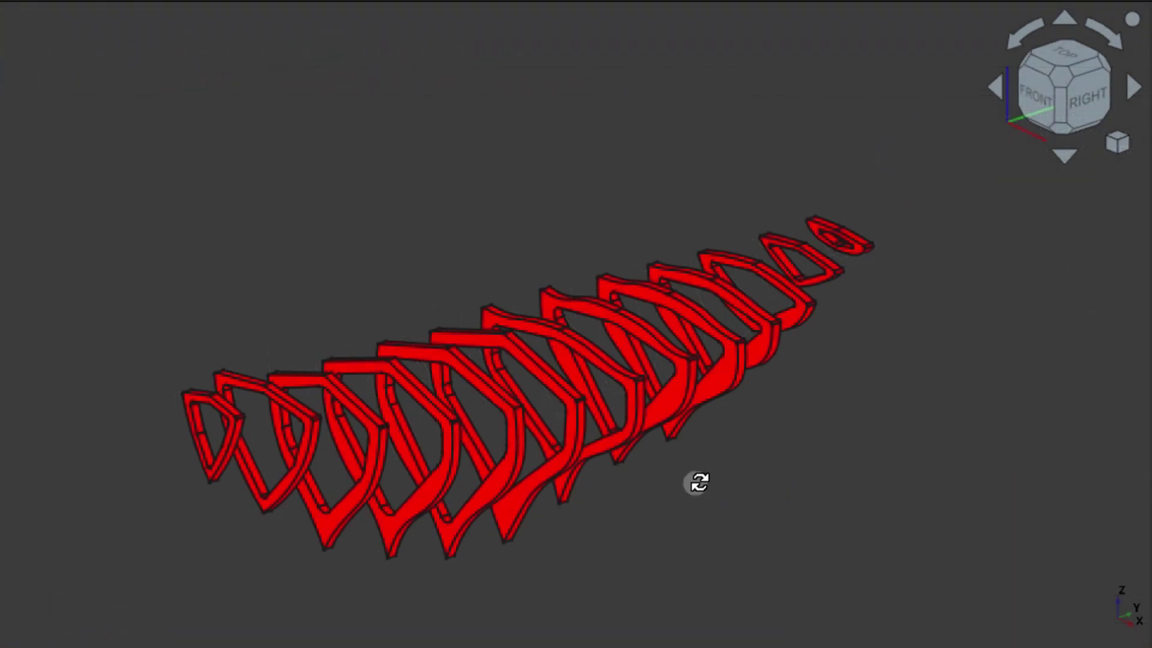
middle_click_drag(699, 482, 664, 489)
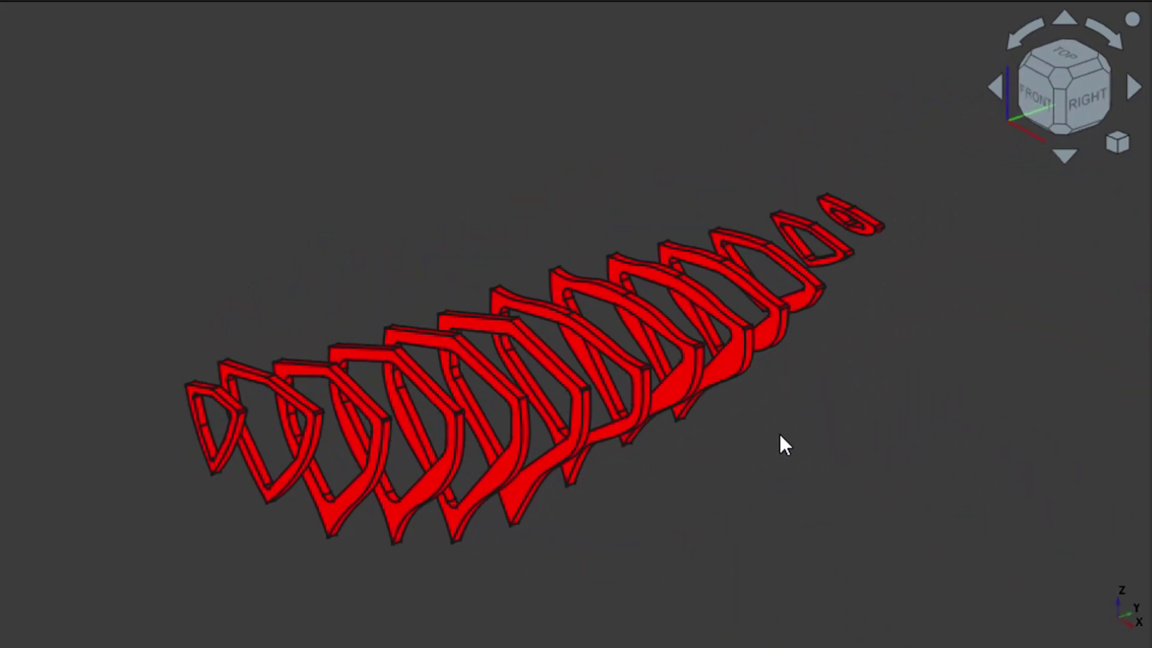
scroll(780, 436, "down", 1)
scroll(780, 435, "up", 2)
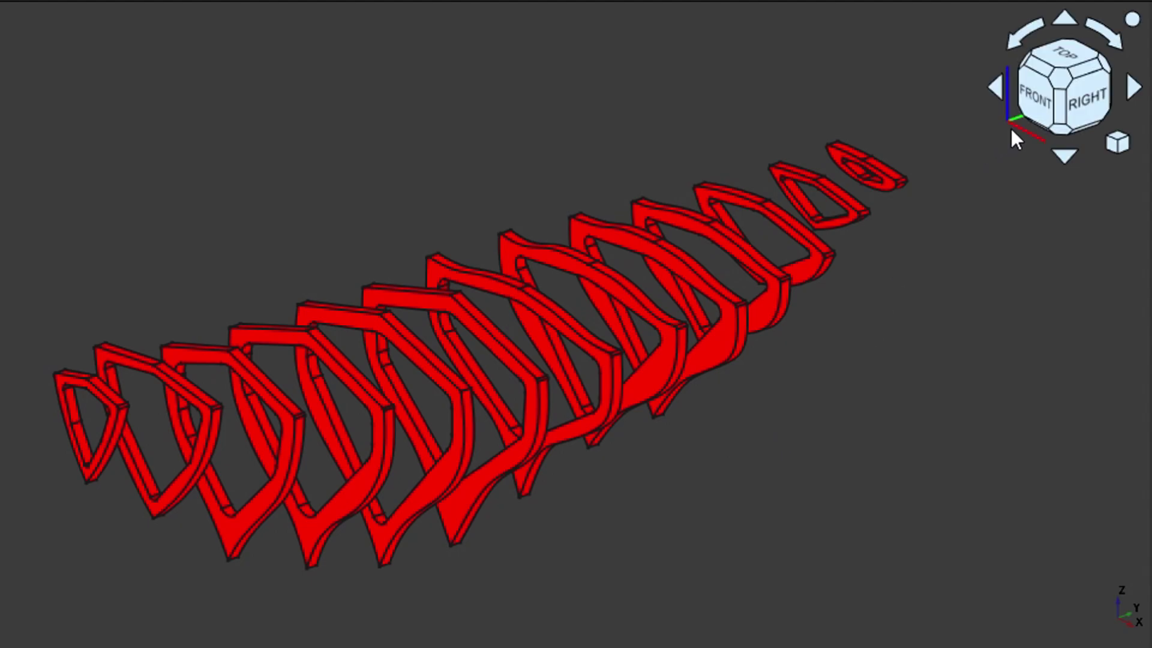
left_click(1037, 101)
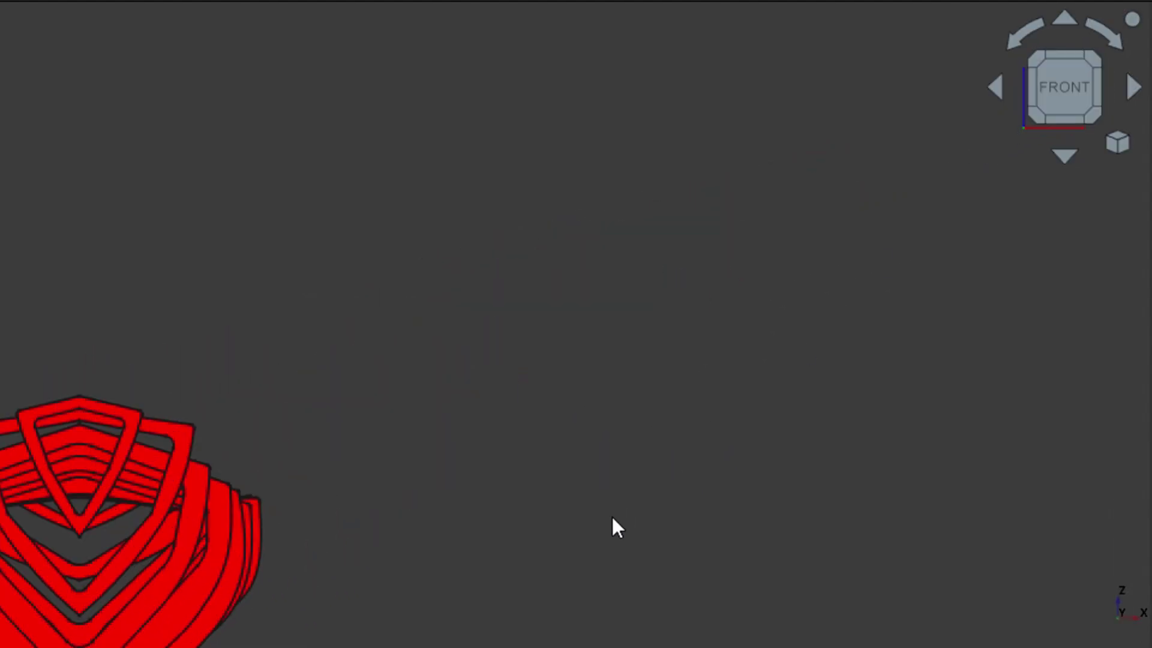
middle_click_drag(611, 514, 699, 511)
middle_click_drag(522, 511, 863, 300)
middle_click_drag(635, 461, 347, 607)
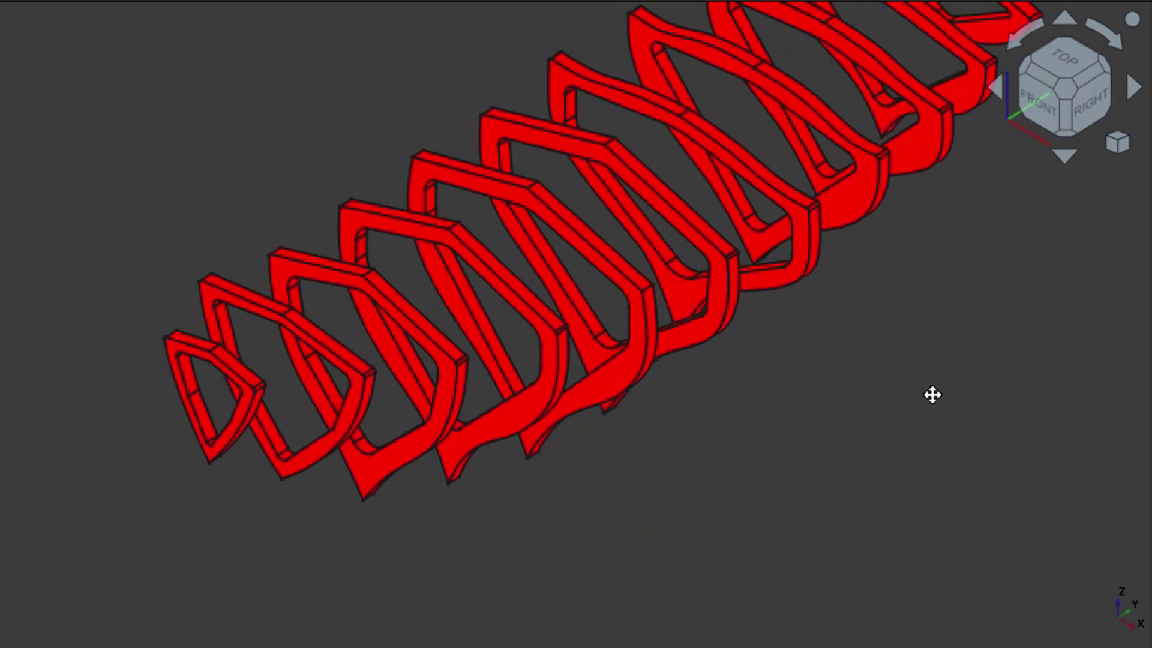
middle_click_drag(932, 394, 714, 481)
scroll(757, 527, "down", 3)
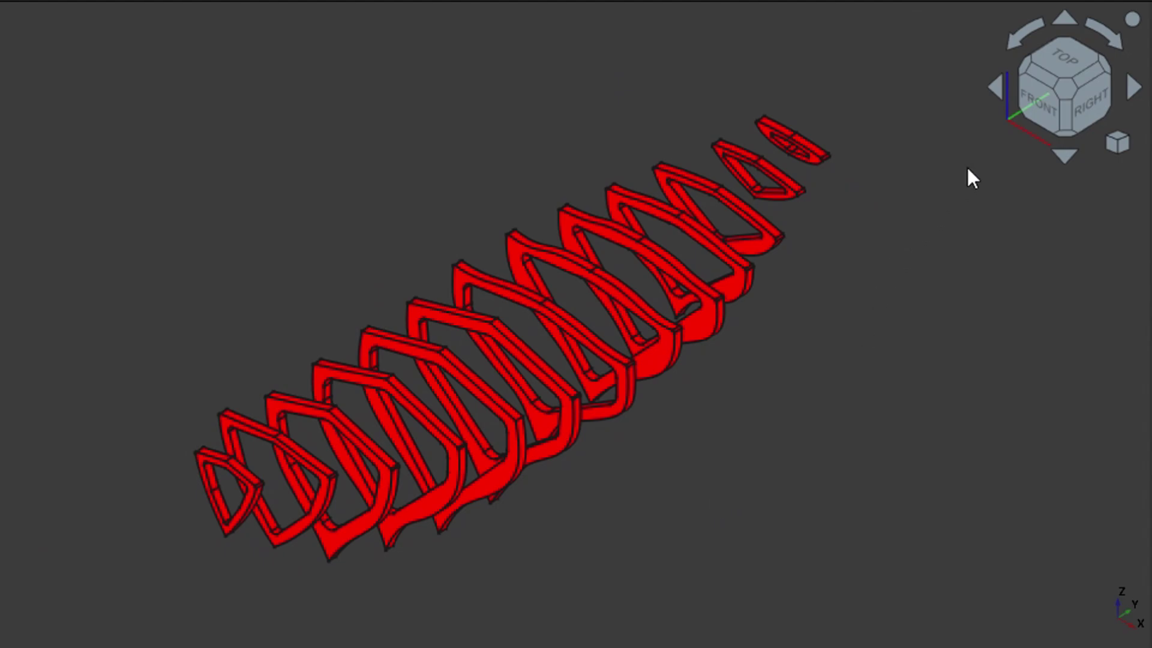
Examine the spacing, thickness and height of the solid hull frames from the right side and in an isometric view
left_click(1093, 103)
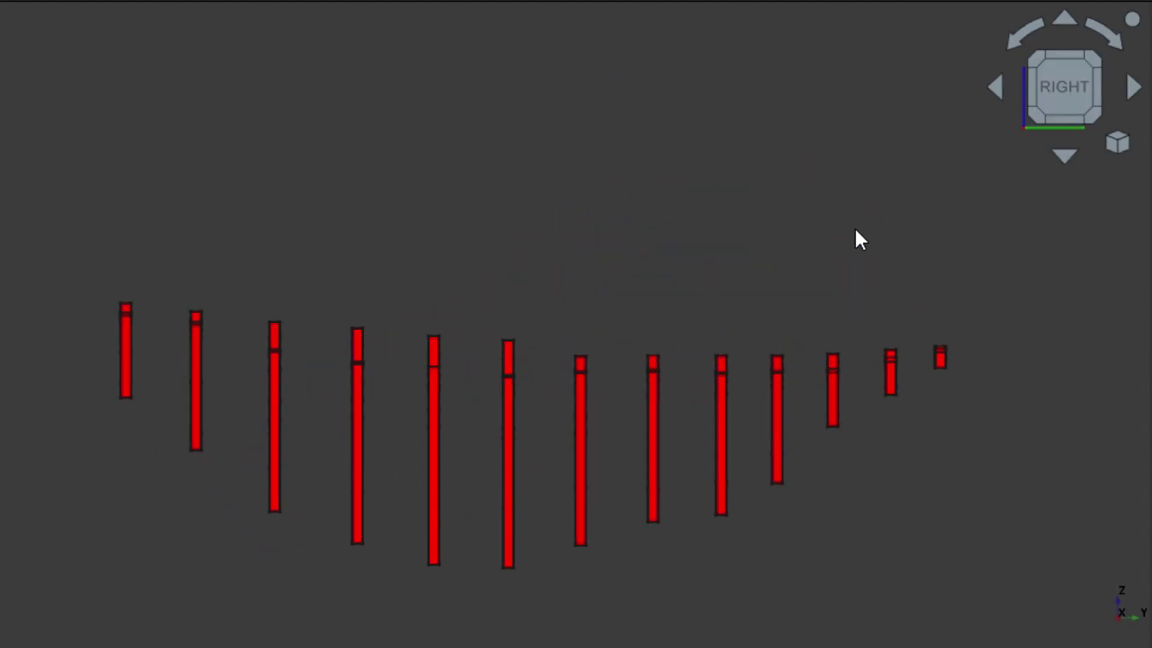
middle_click_drag(855, 231, 783, 187)
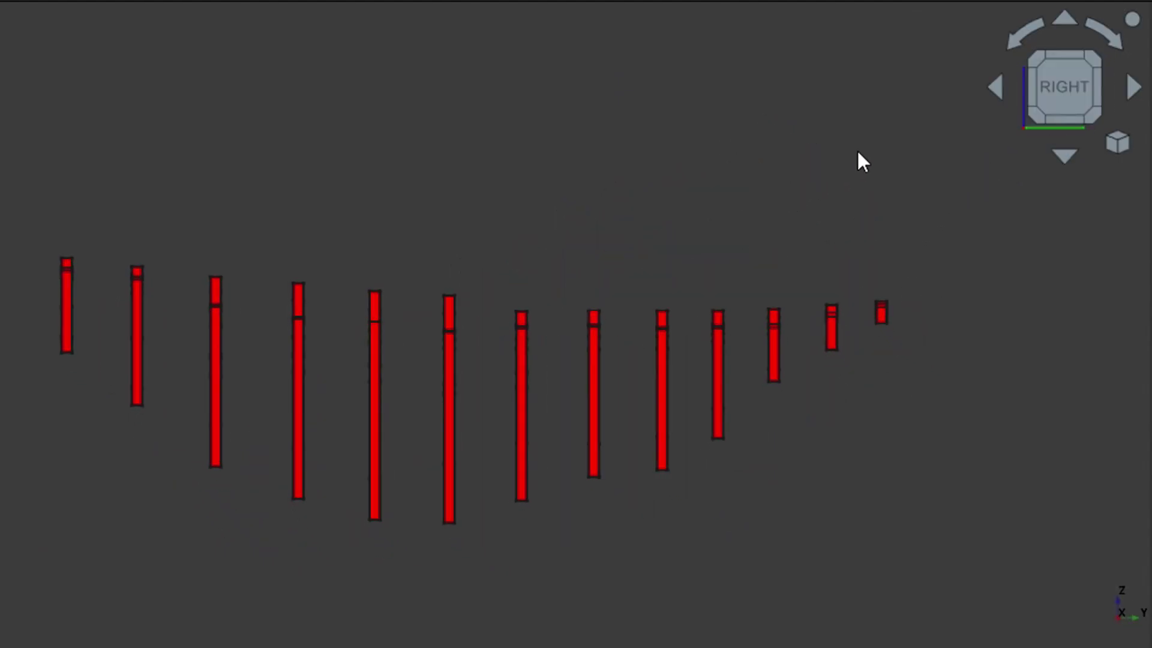
left_click(1035, 59)
scroll(861, 294, "up", 2)
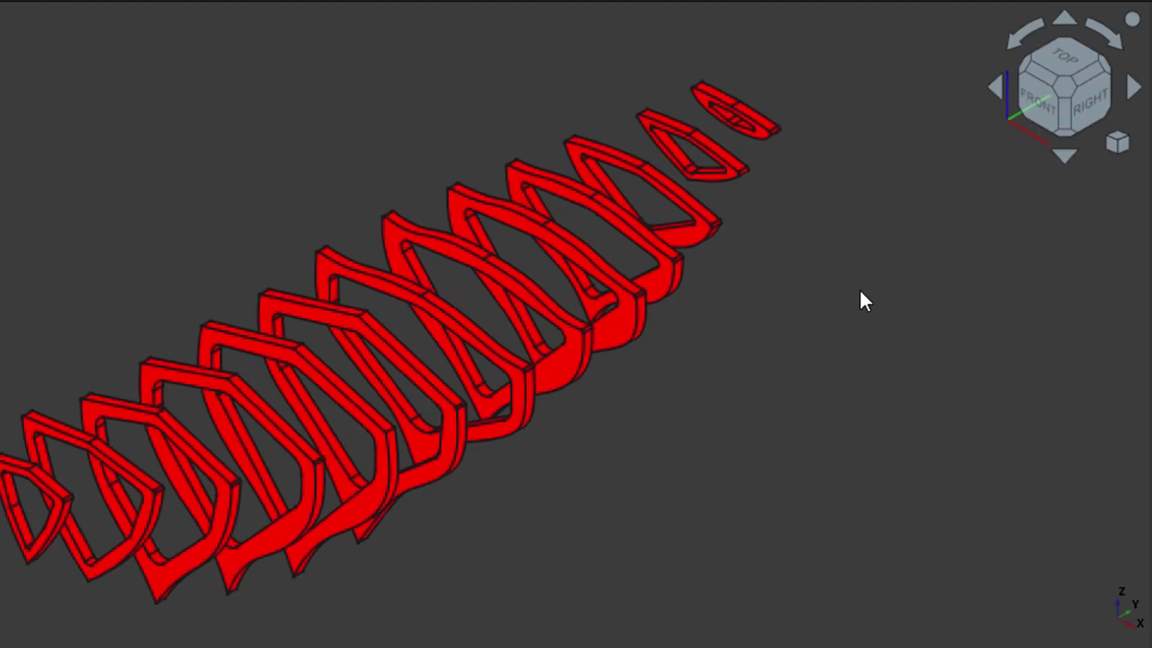
middle_click_drag(805, 346, 920, 308)
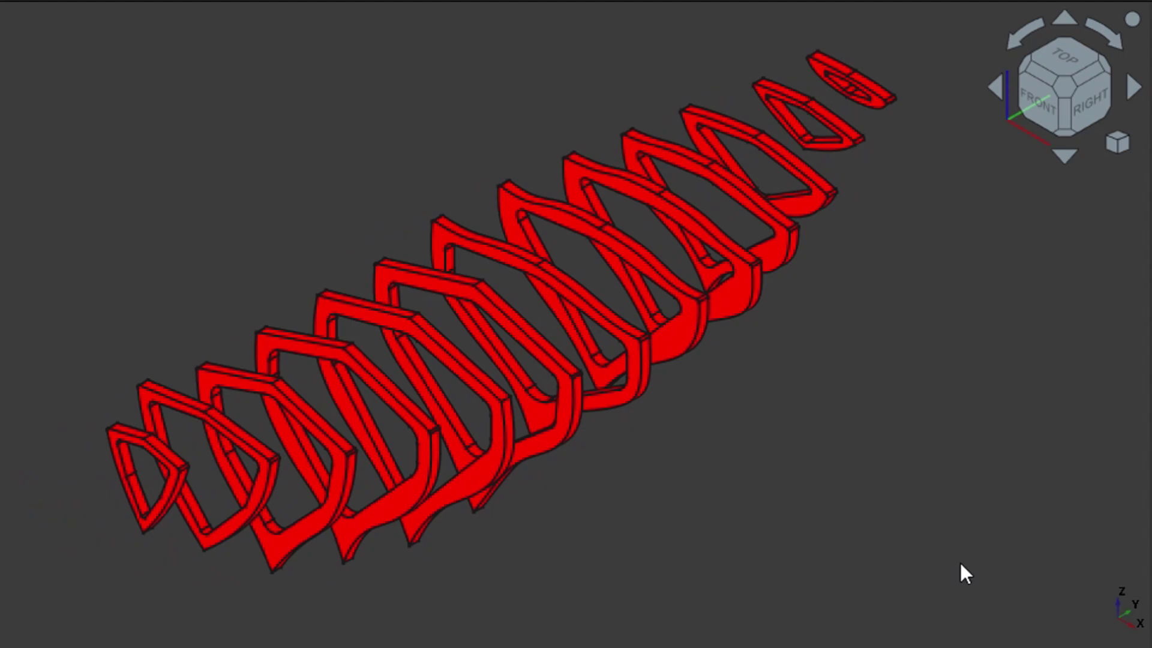